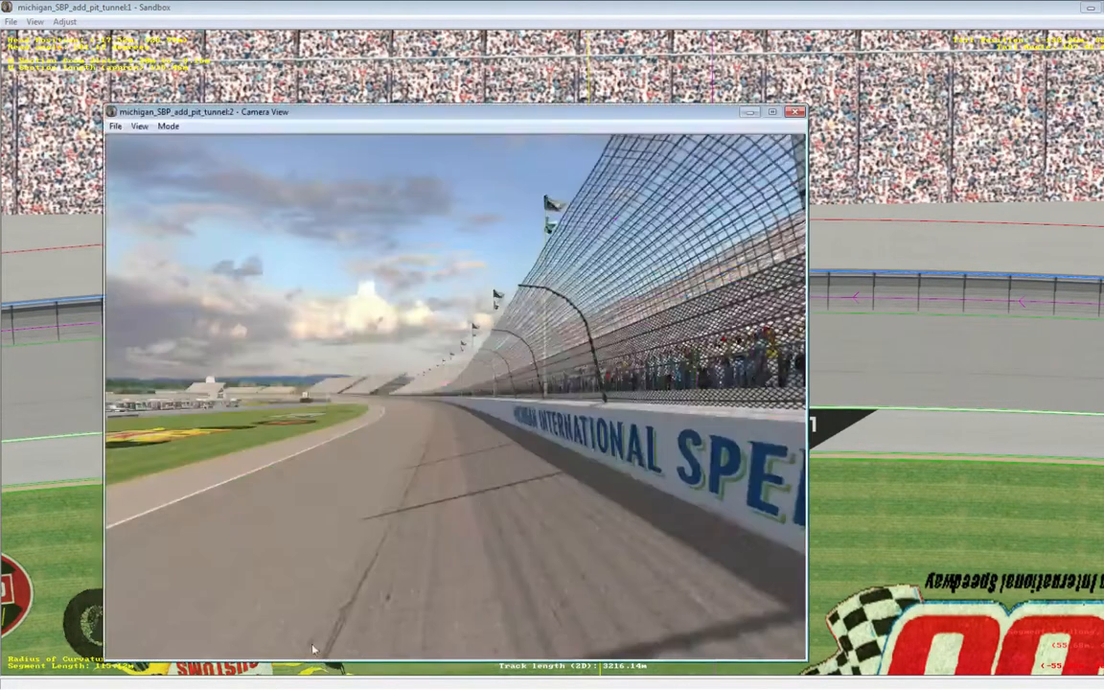
Step: Fly the camera view in slew mode along the front-stretch wall to examine its Michigan International Speedway lettering
click(168, 126)
click(196, 157)
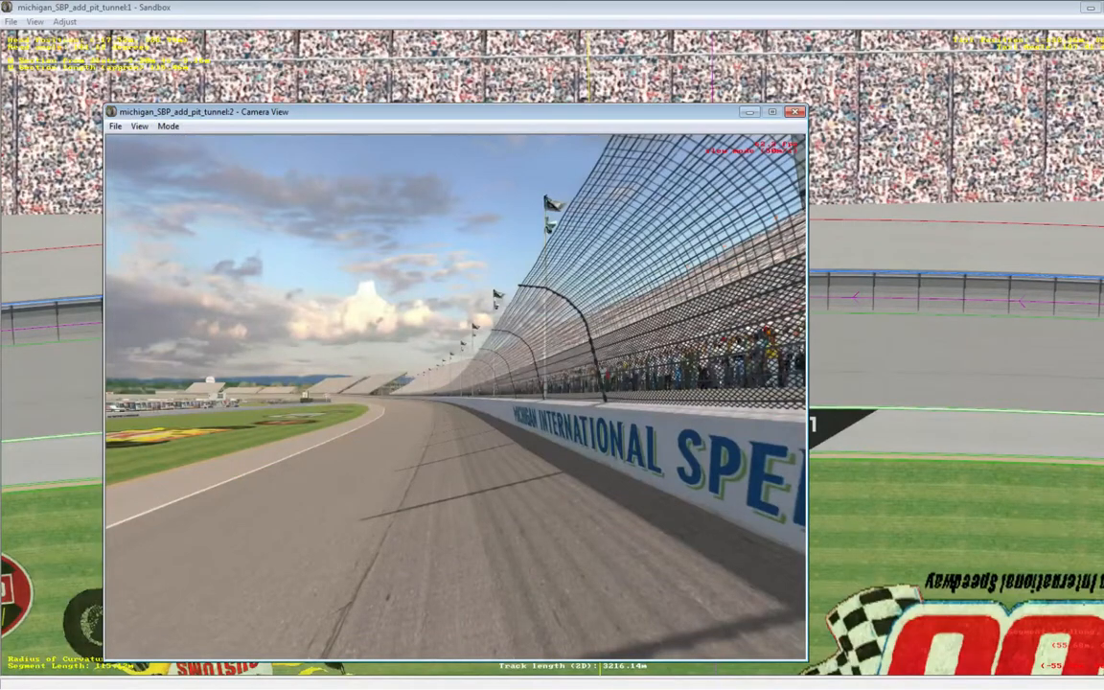
key(Right)
key(Right)
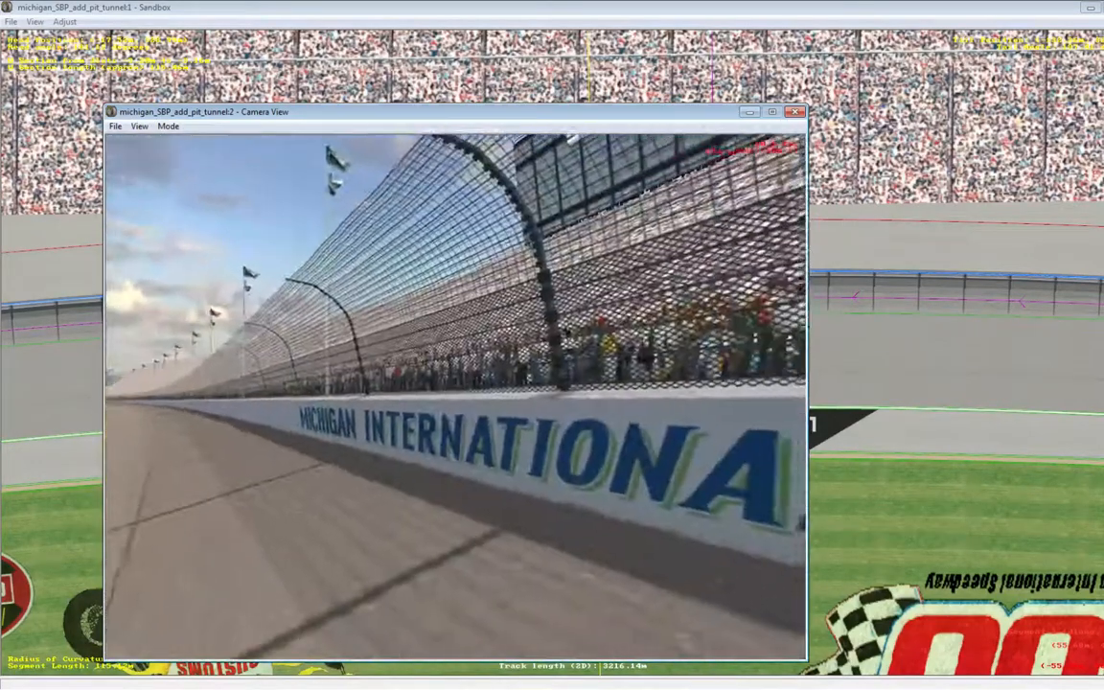
key(Left)
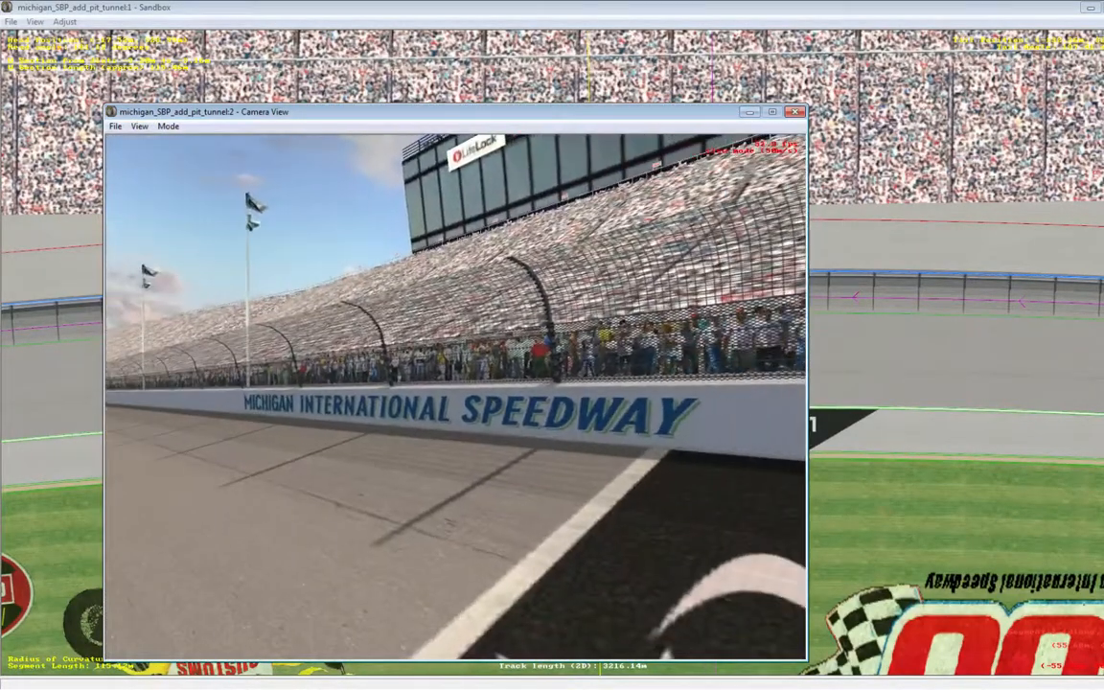
key(Left)
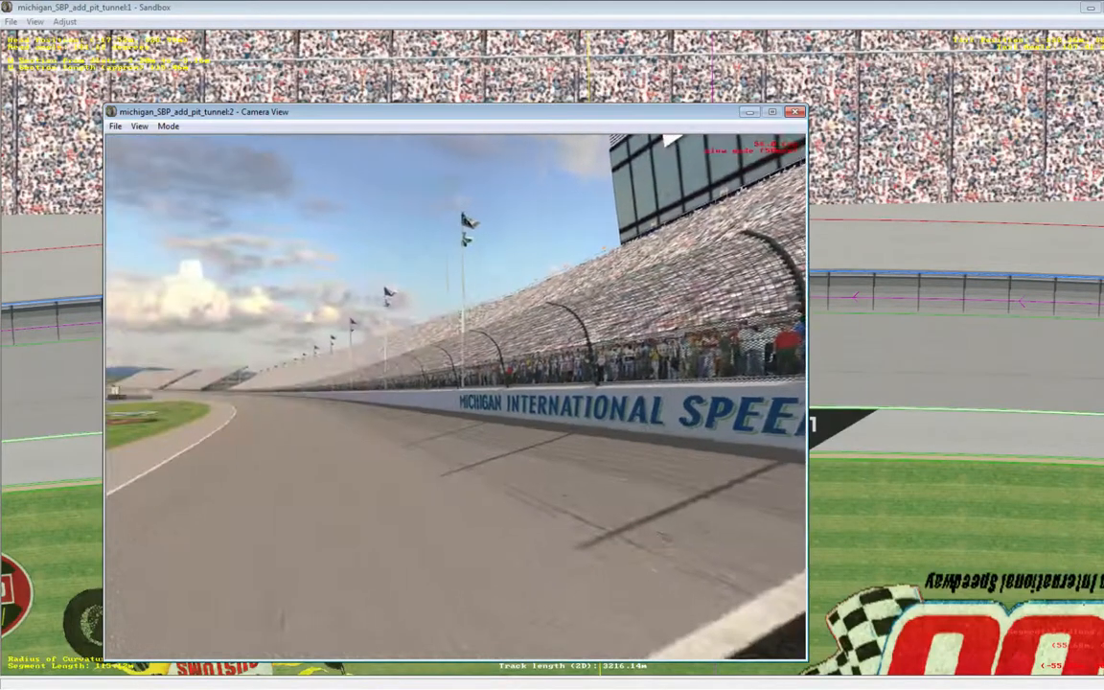
key(Left)
key(Up)
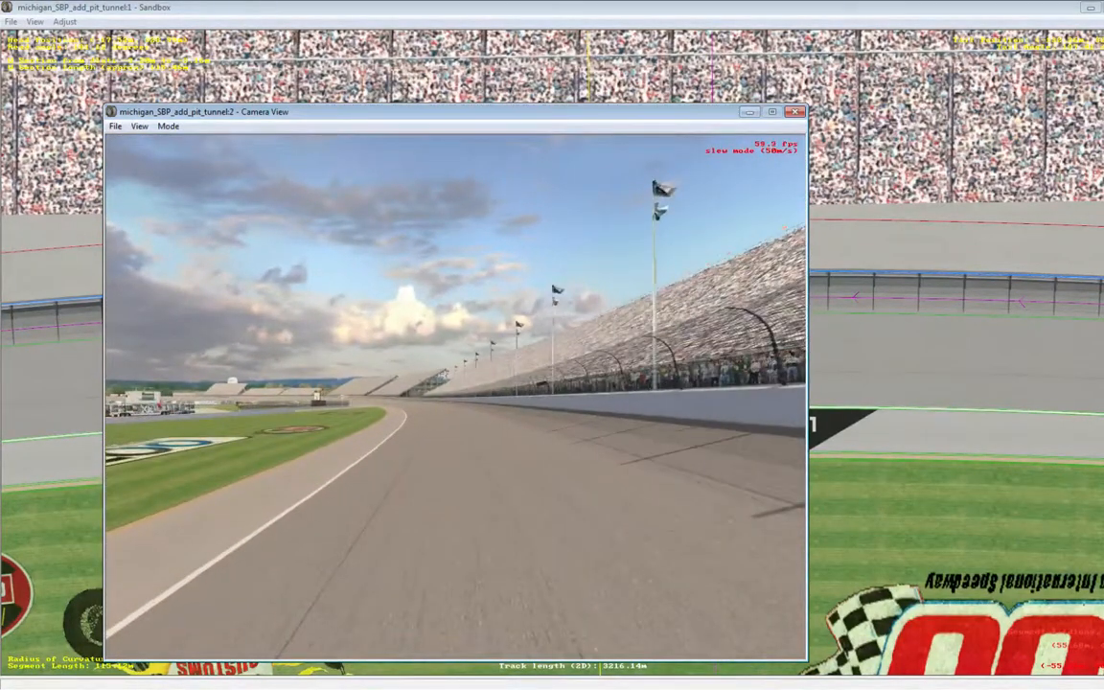
key(Up)
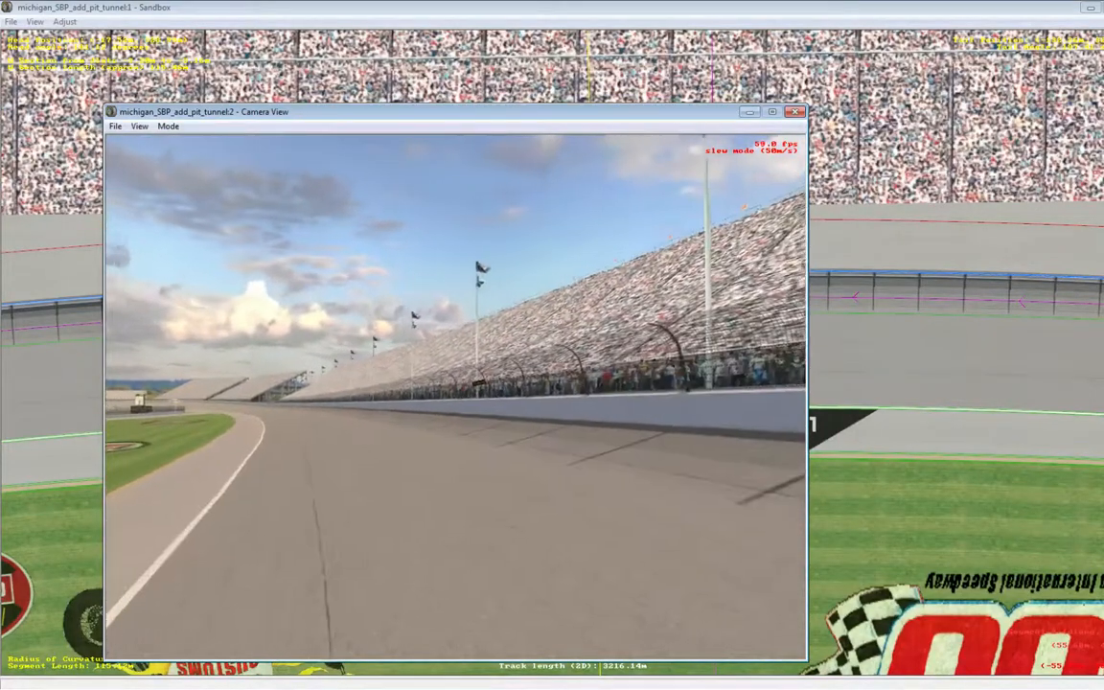
key(Left)
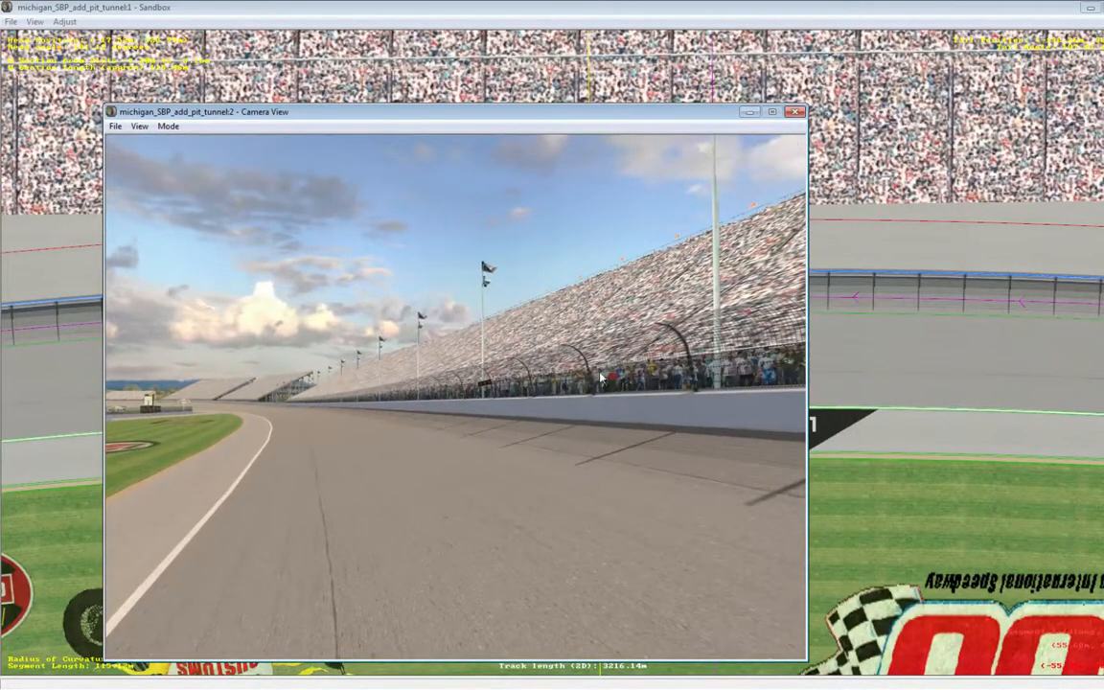
Step: Show the wall section properties in the track view and select the next wall section forward of the current one
click(524, 16)
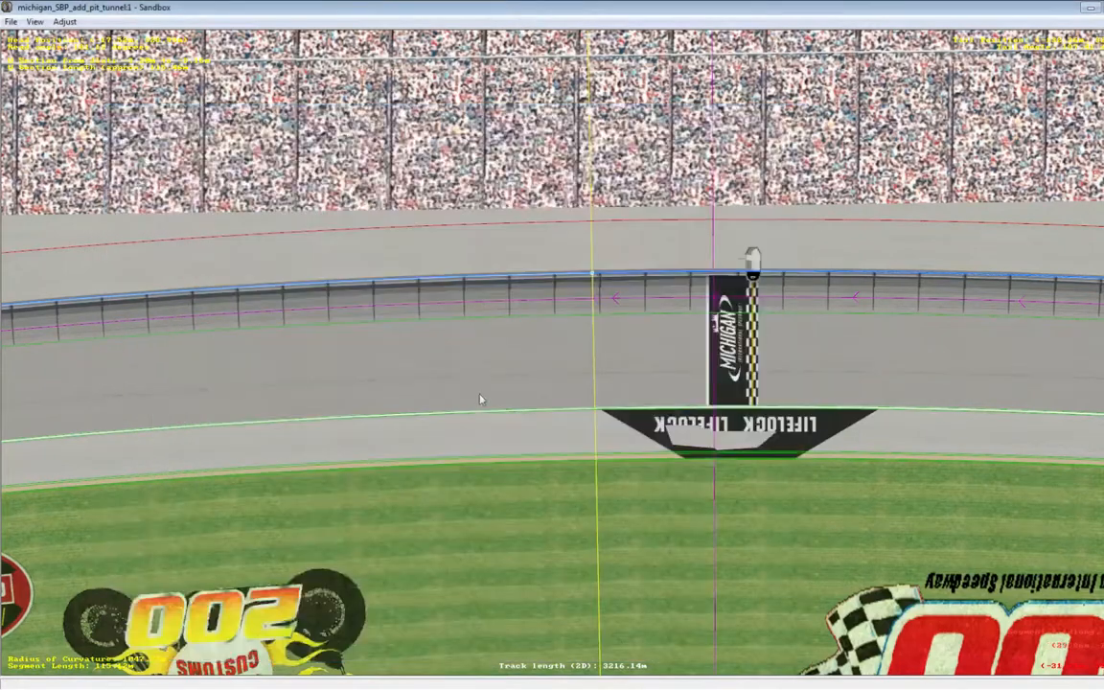
scroll(479, 413, down, 5)
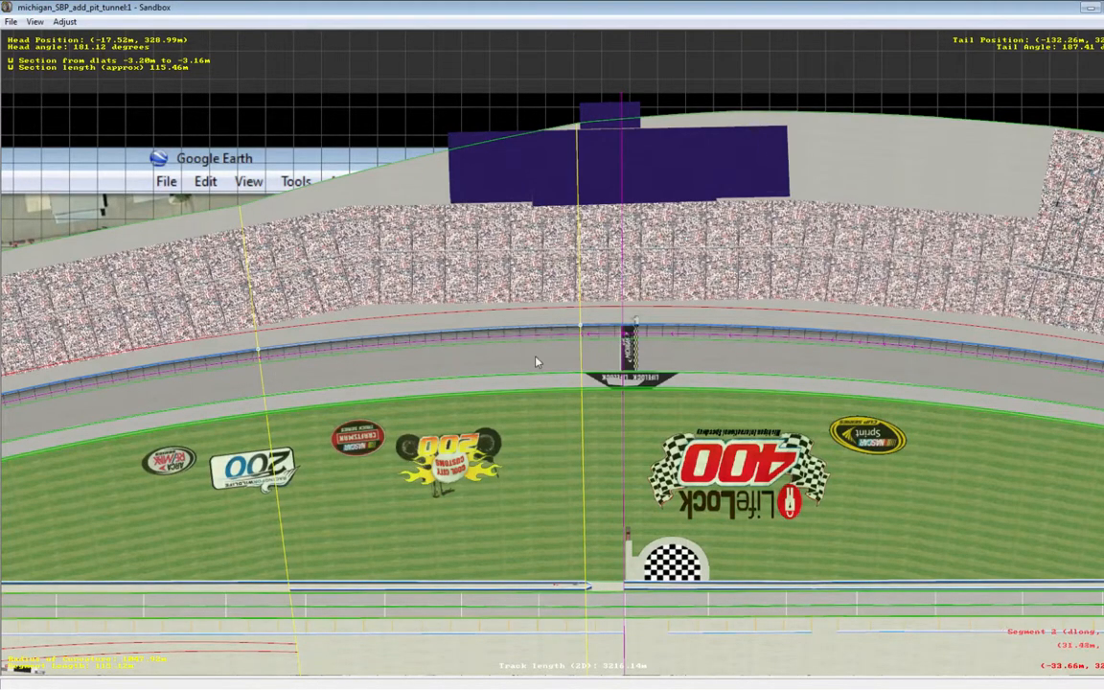
double_click(262, 636)
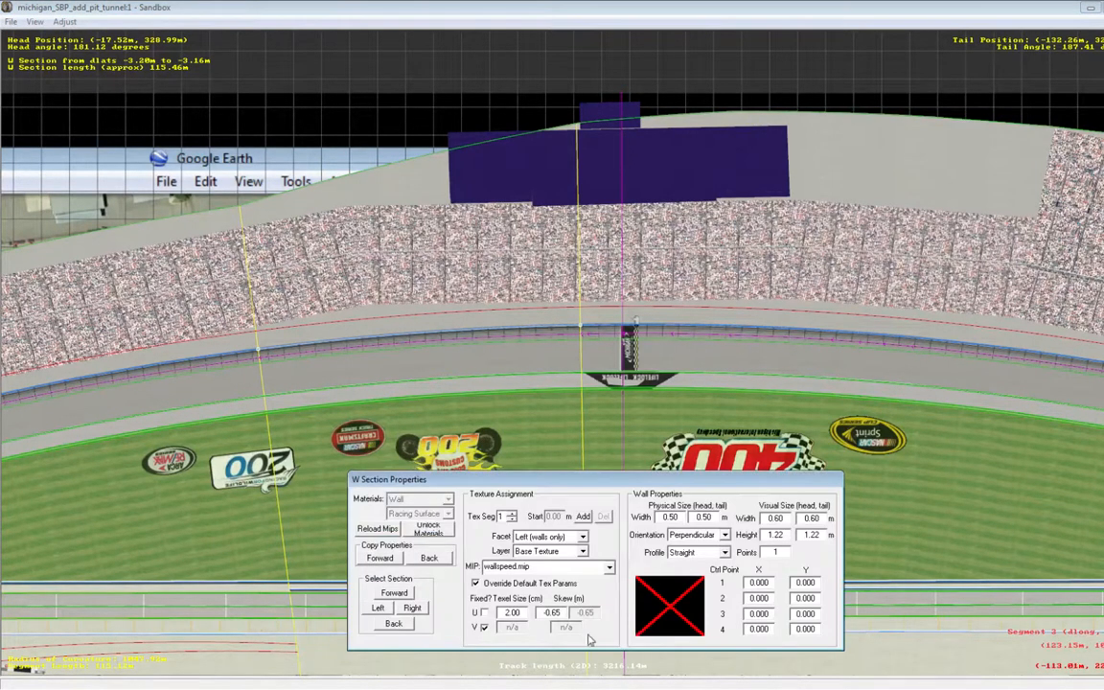
click(398, 594)
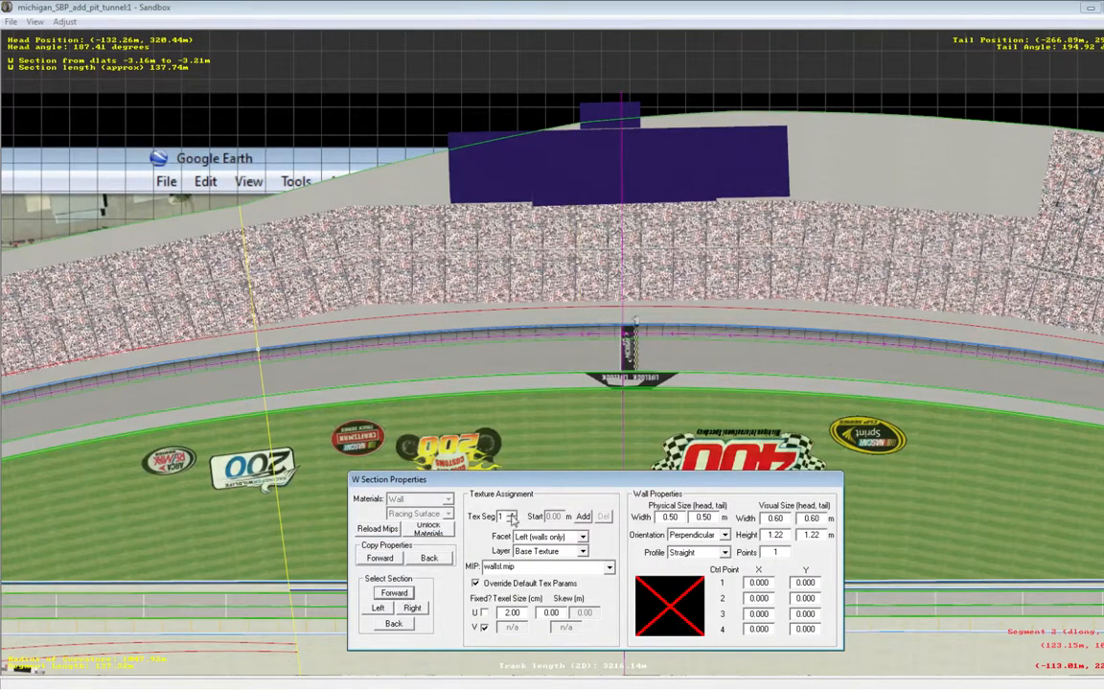
click(337, 8)
right_click(436, 476)
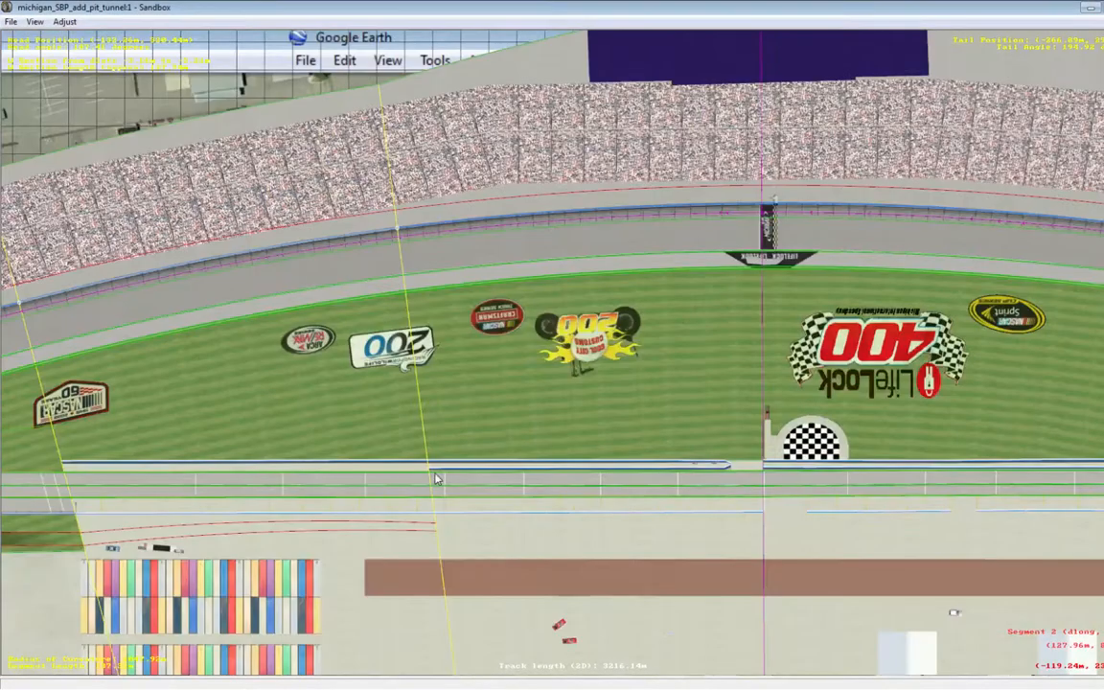
right_click(266, 378)
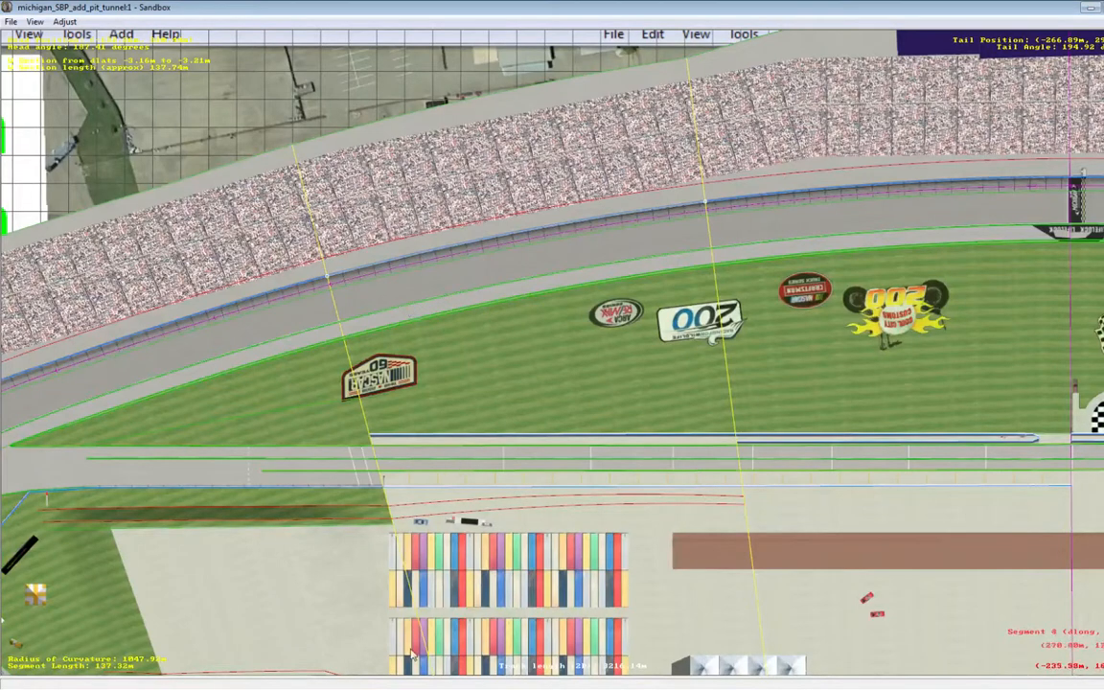
key(p)
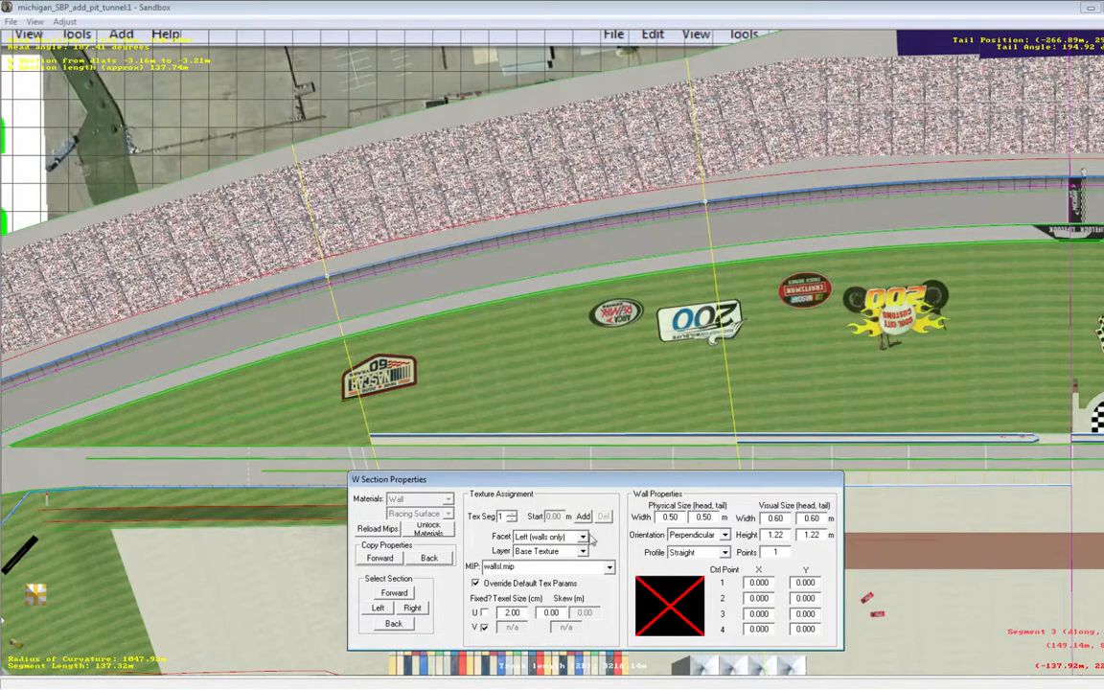
Step: Assign wallspeed.mip as the base texture on the left facet of the selected wall section, with the camera view shown behind the properties
click(513, 518)
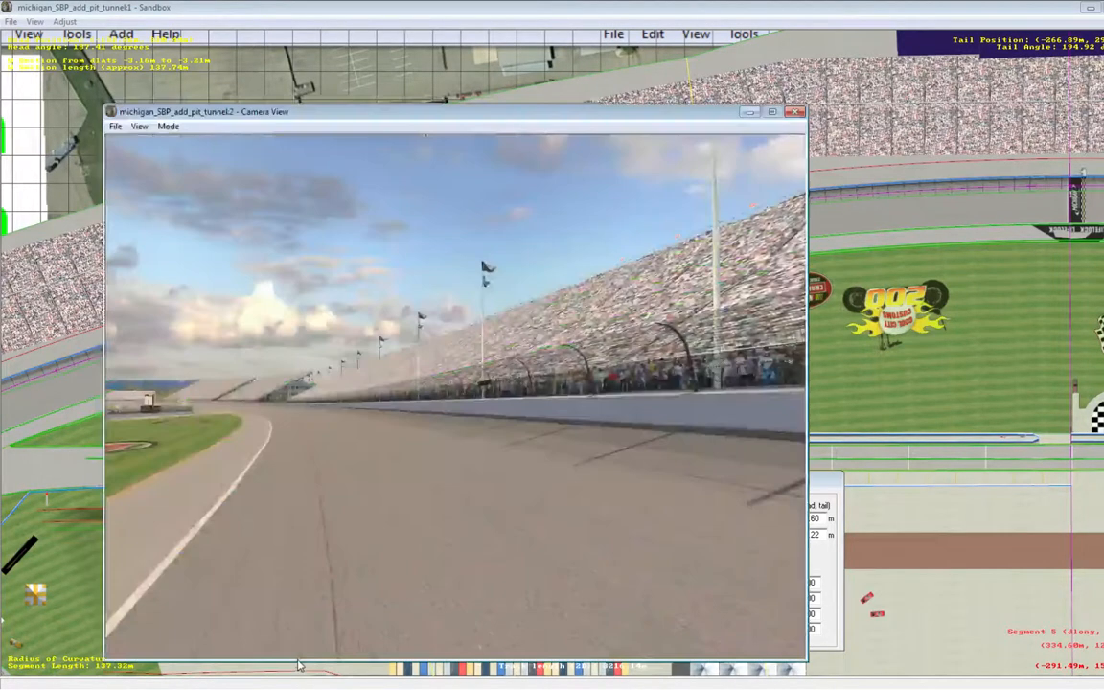
key(c)
click(742, 510)
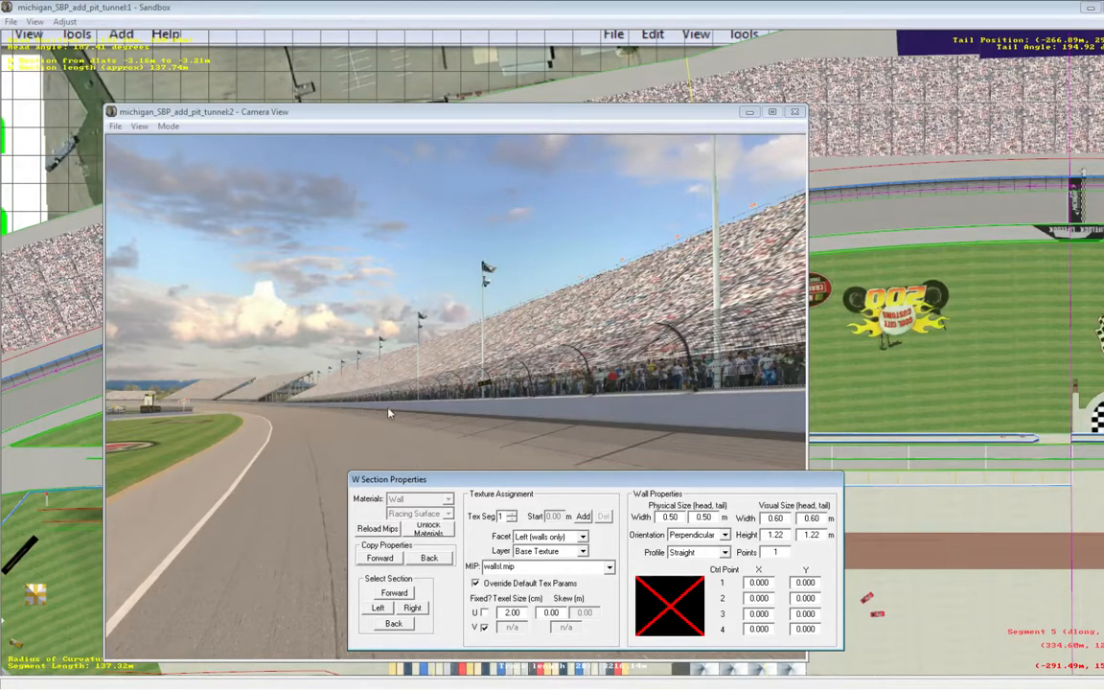
click(608, 567)
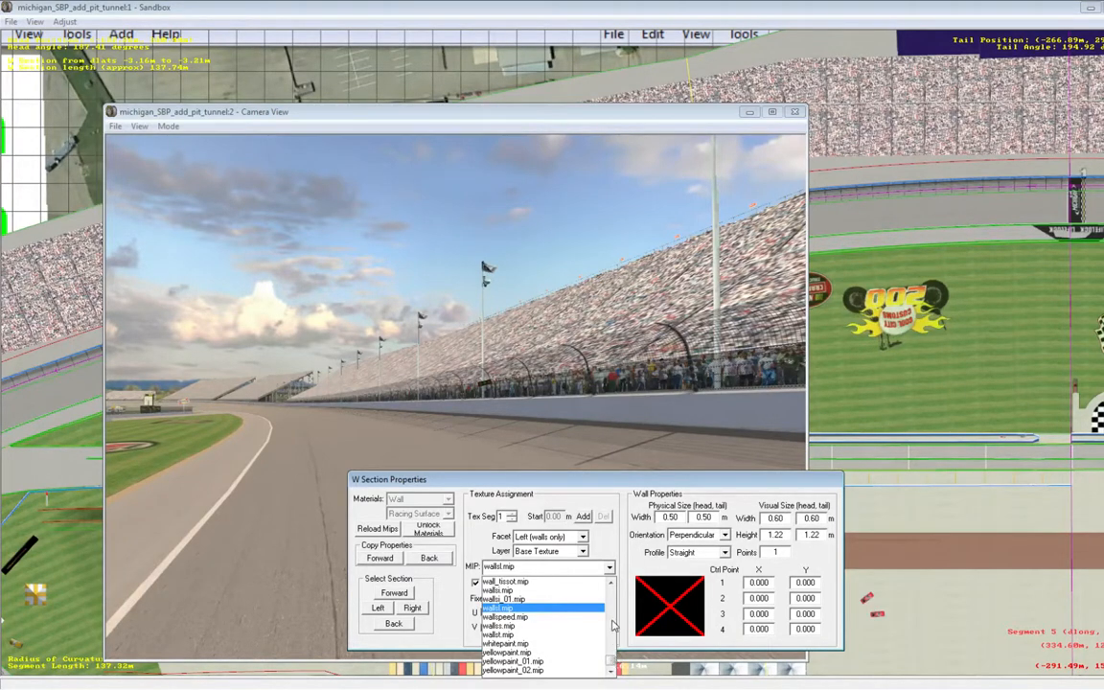
click(611, 583)
click(610, 583)
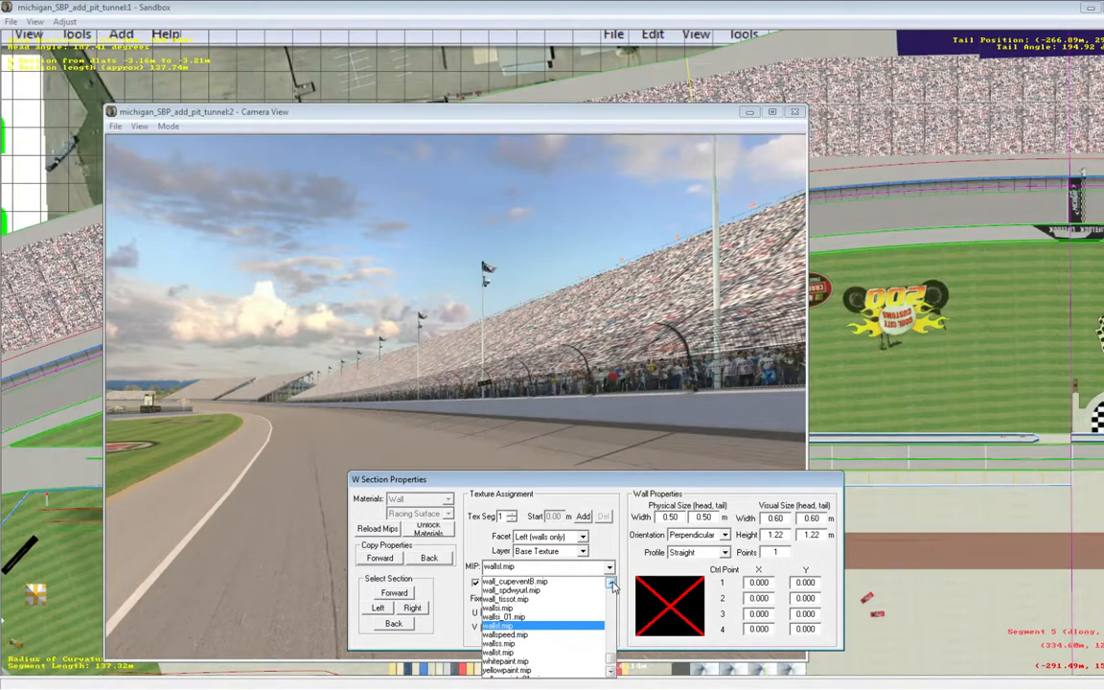
click(611, 583)
click(611, 583)
click(610, 582)
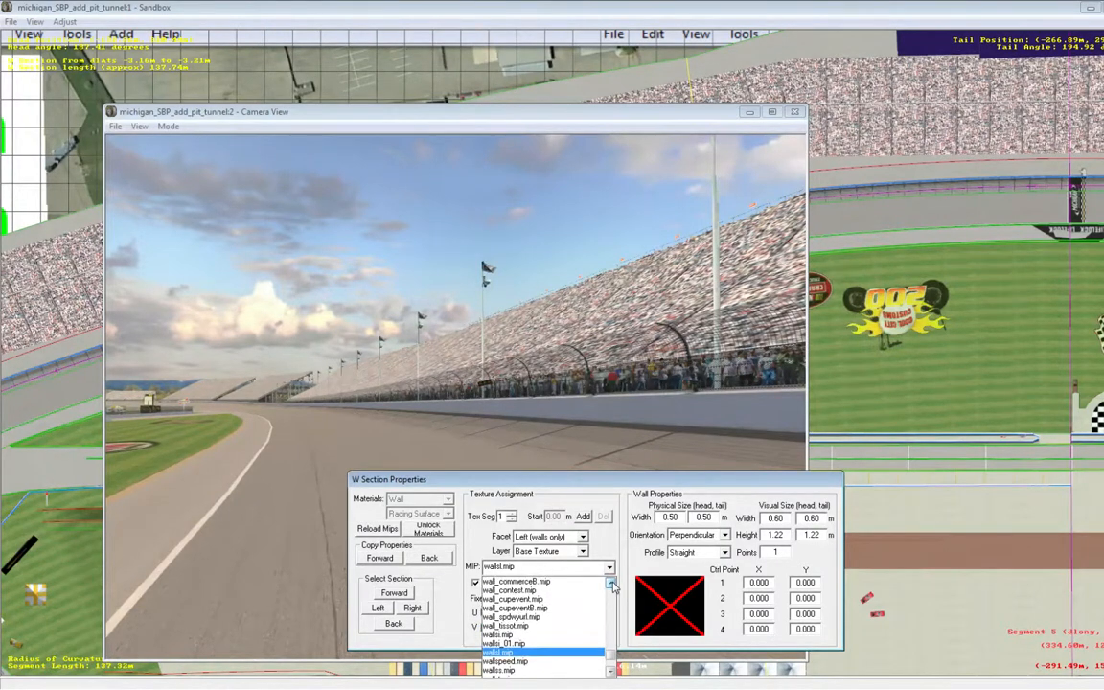
scroll(556, 599, down, 2)
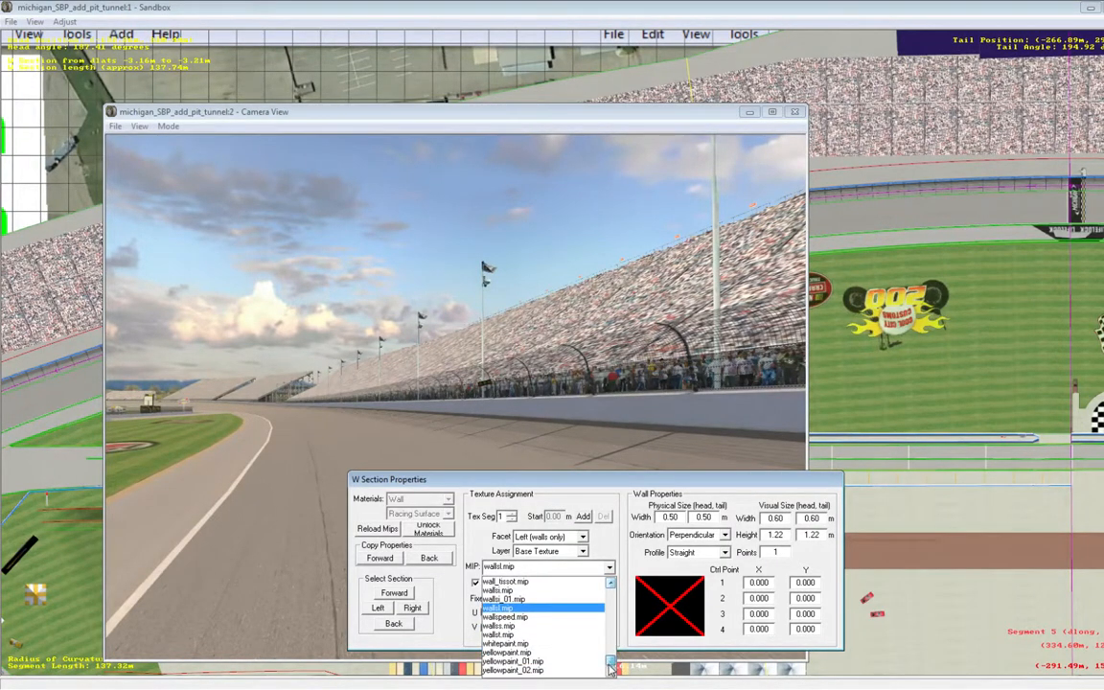
click(570, 618)
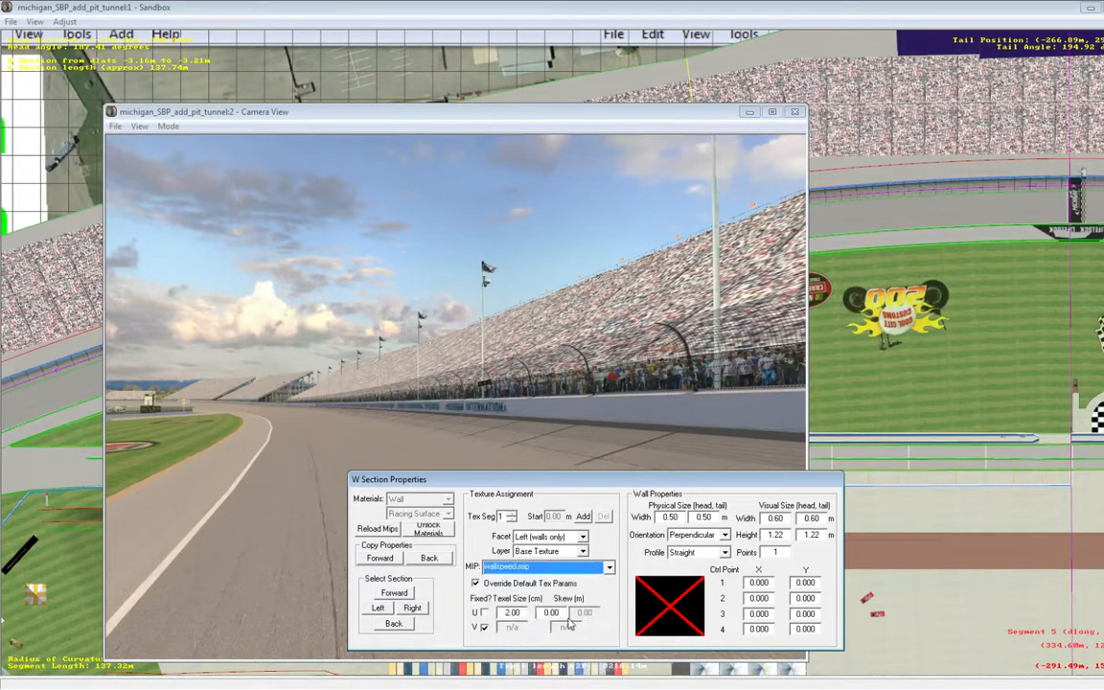
Step: Fly the camera in slew mode along the retextured wall to examine how the lettering repeats and where it ends
click(168, 126)
click(196, 157)
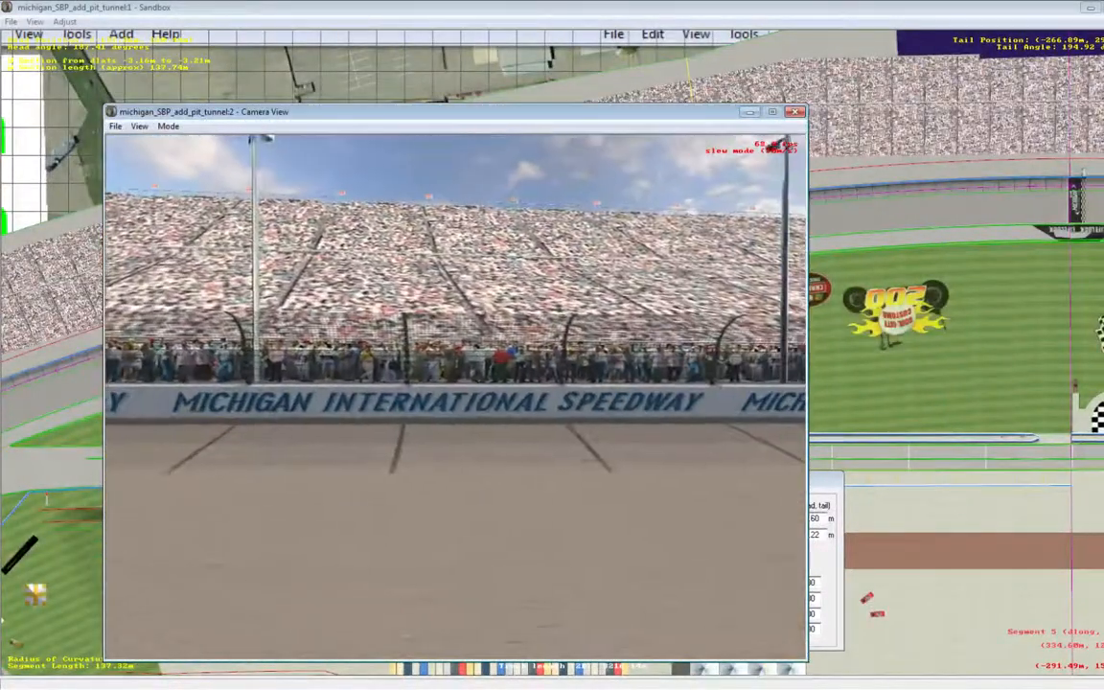
key(Down)
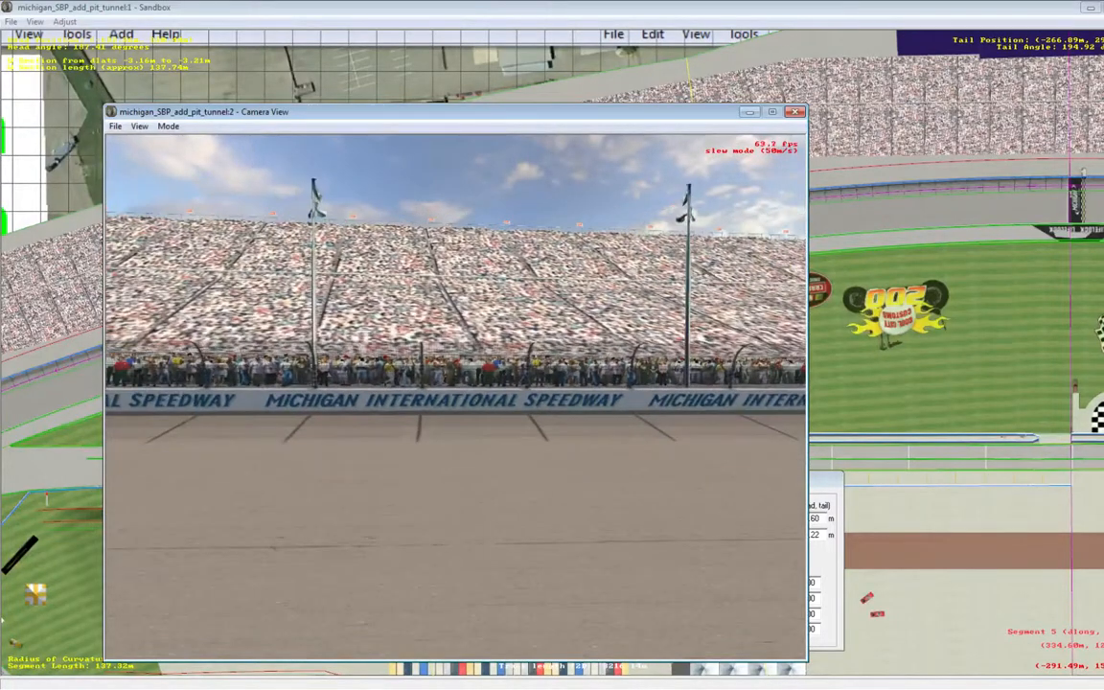
key(Left)
key(Right)
key(Up)
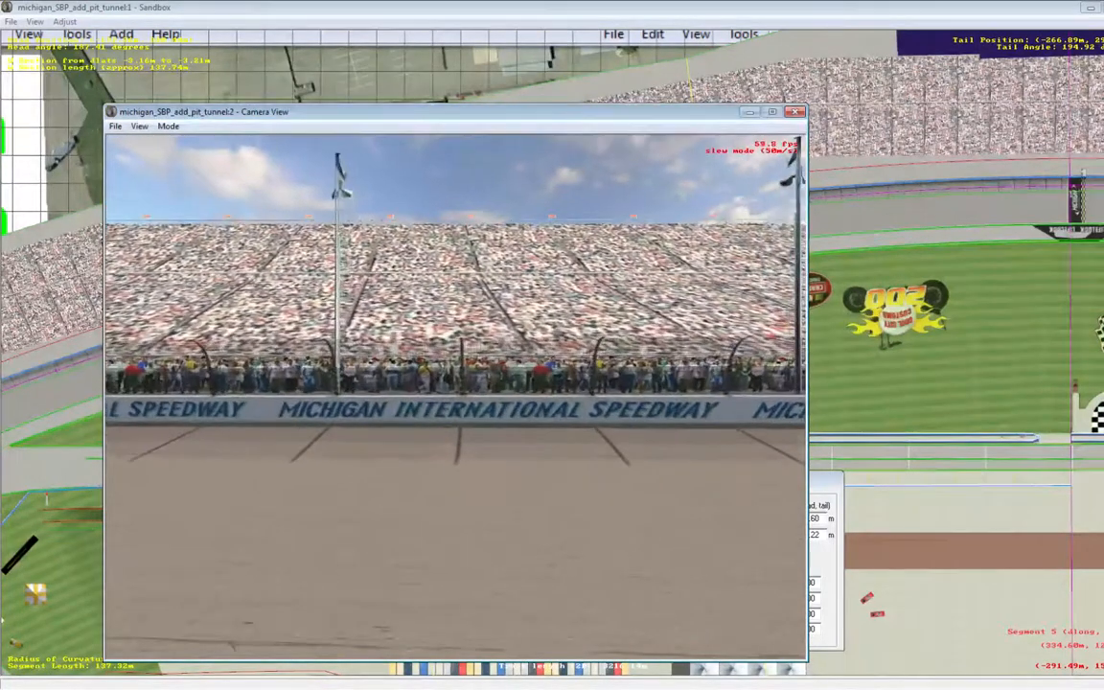
key(Down)
key(Left)
key(Up)
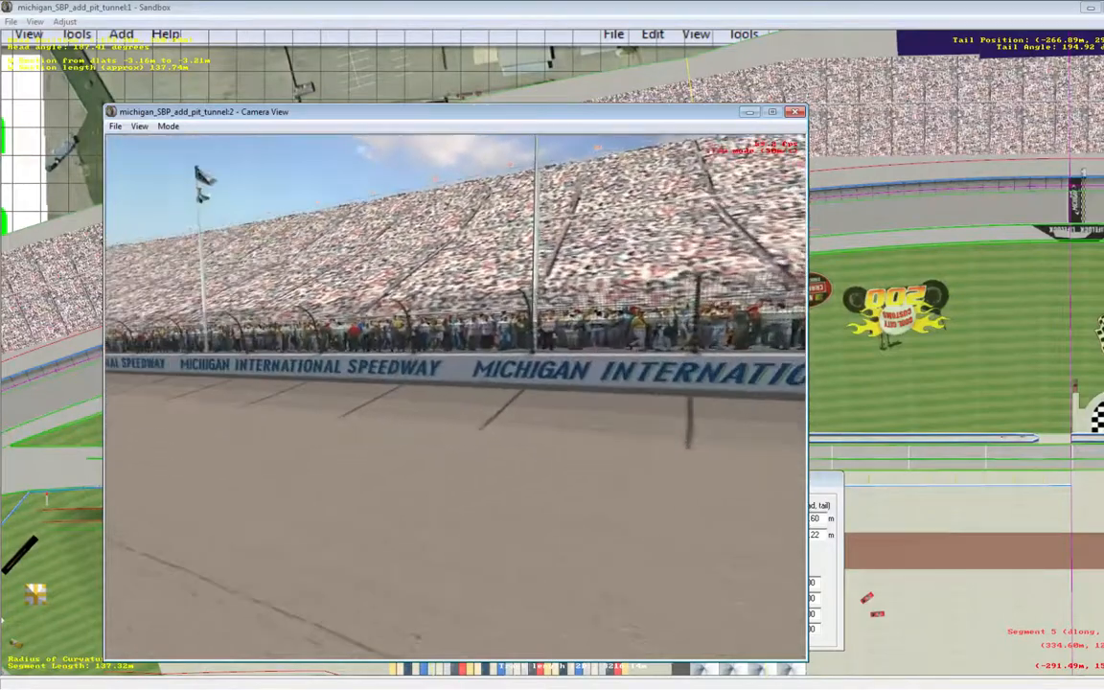
key(Right)
key(Up)
key(Page_Down)
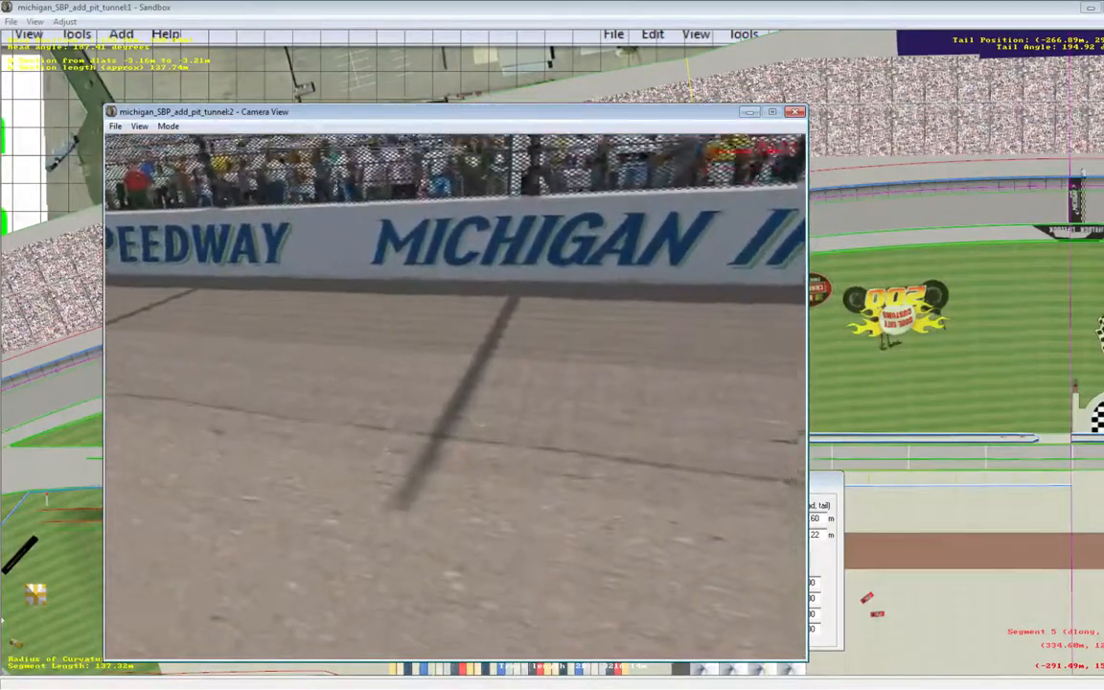
key(Page_Up)
key(Page_Down)
key(Down)
key(Right)
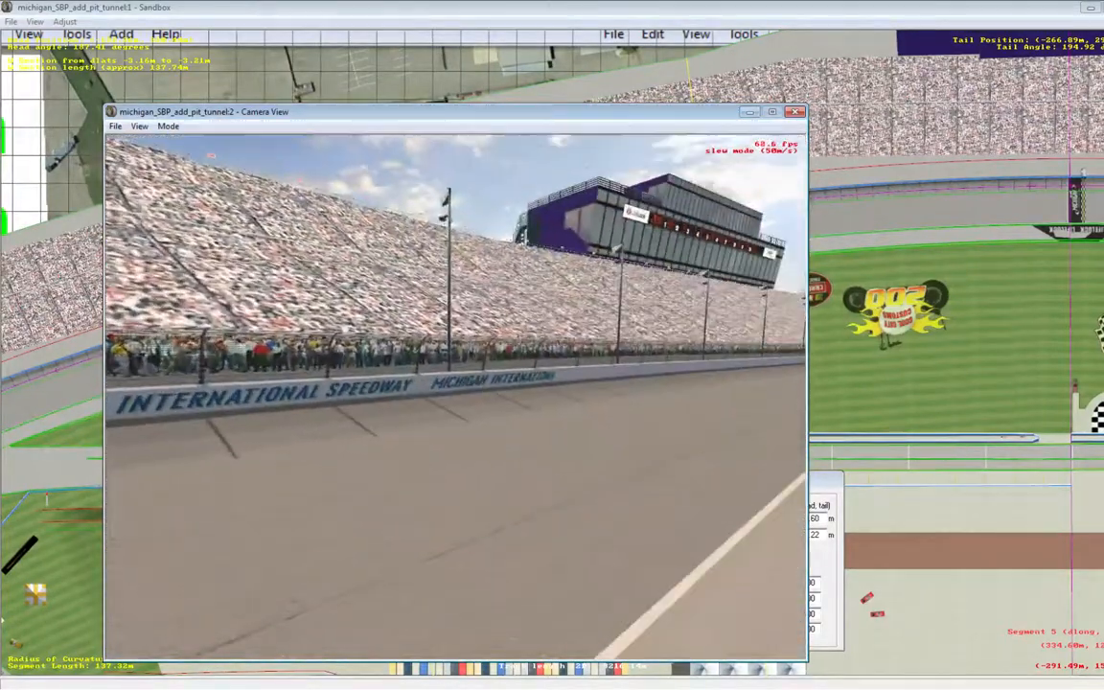
key(Left)
key(Up)
key(Down)
key(Right)
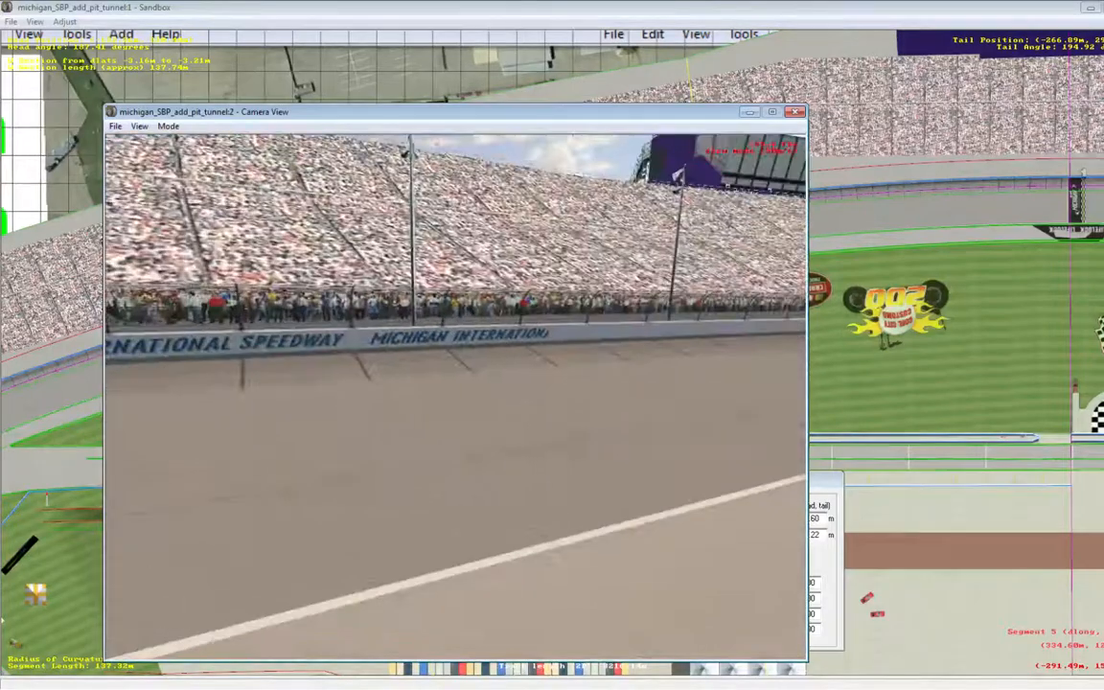
key(Left)
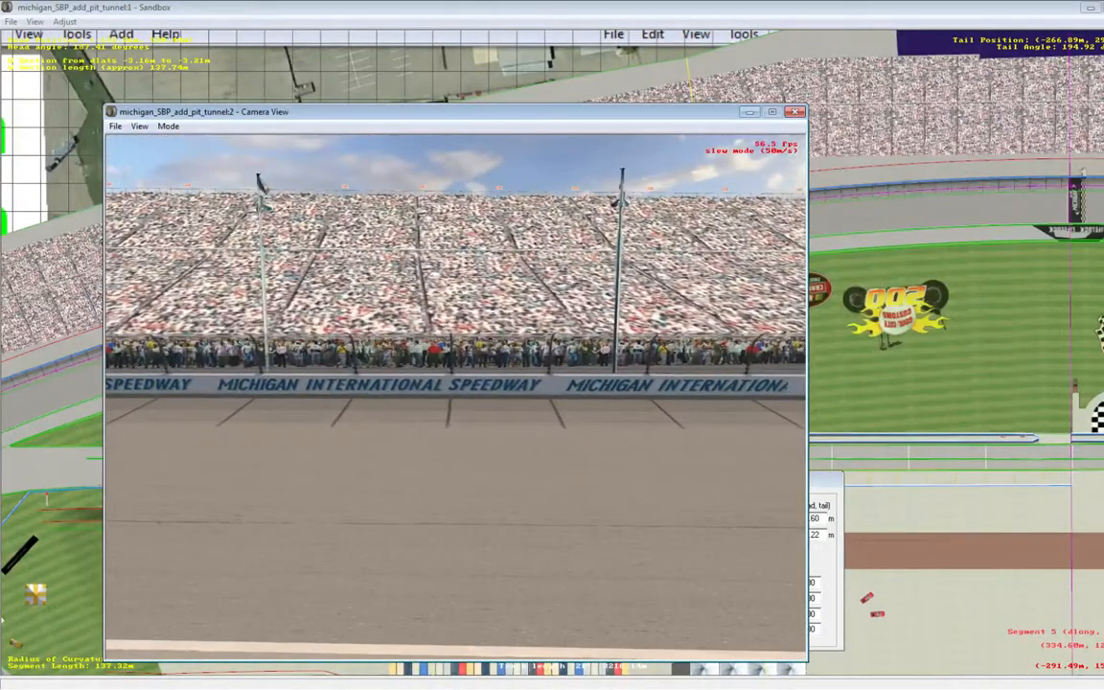
key(Right)
key(Up)
key(Left)
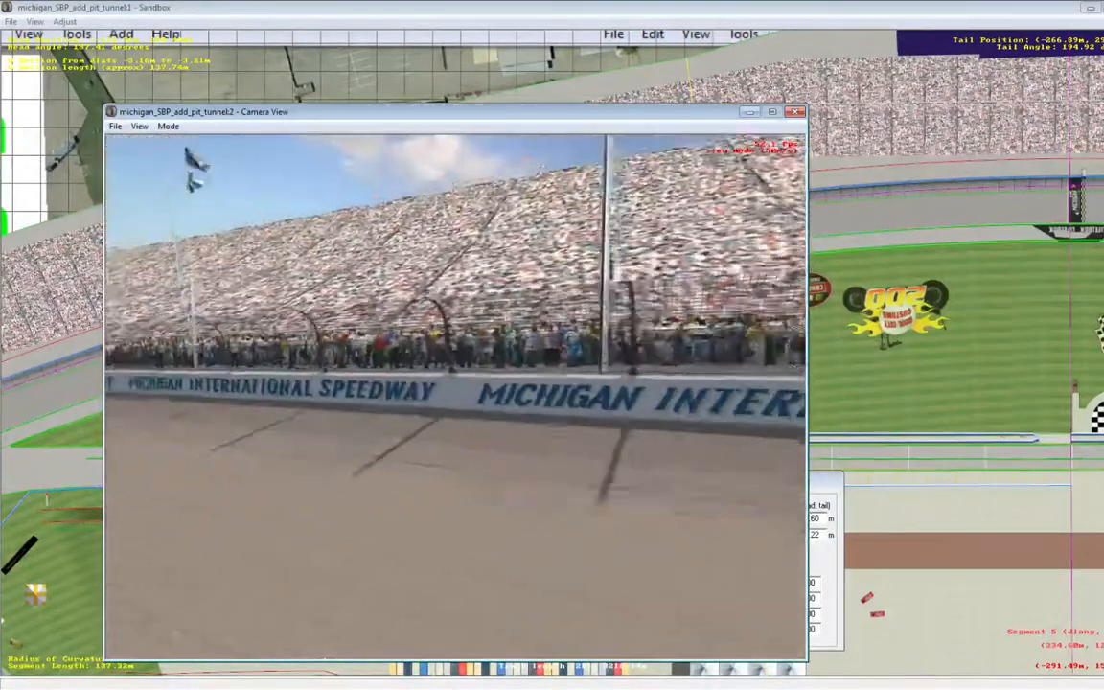
key(Right)
key(Left)
key(Right)
key(Up)
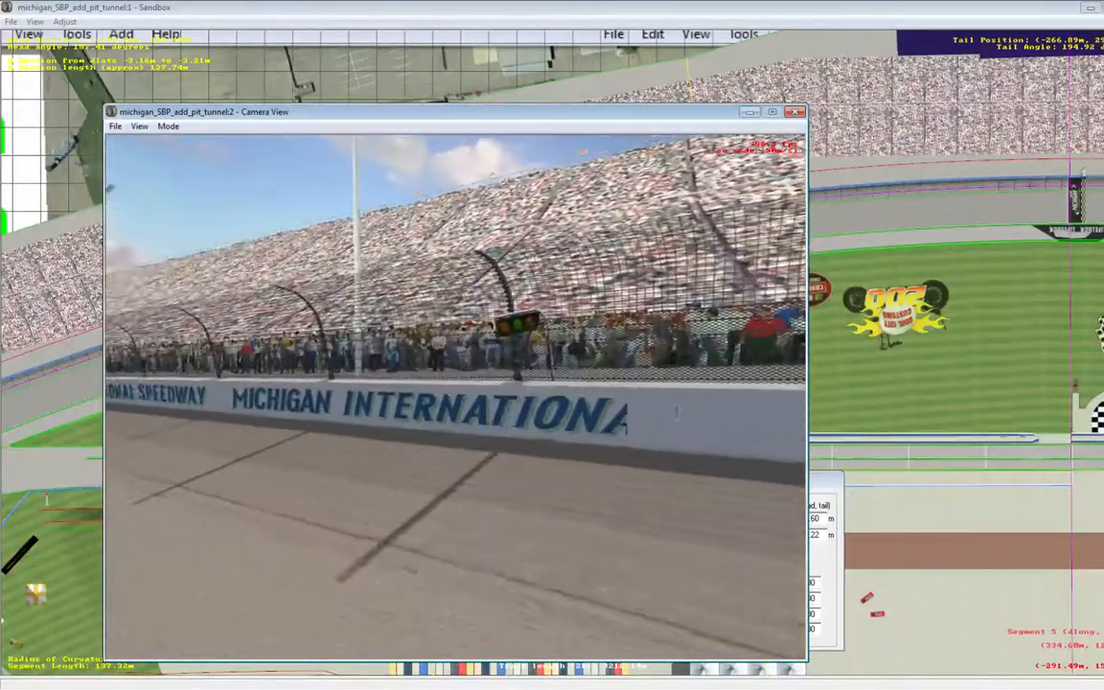
key(Left)
key(Right)
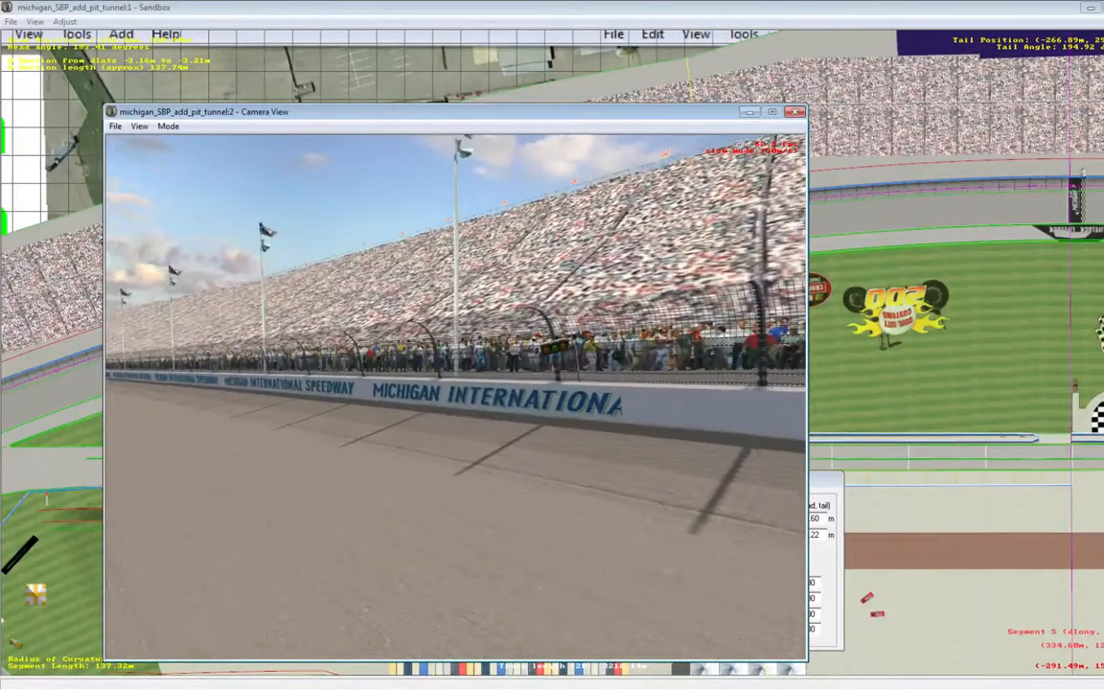
Step: Assign wallsl.mip as the base texture on the left facet of the selected wall section
click(816, 499)
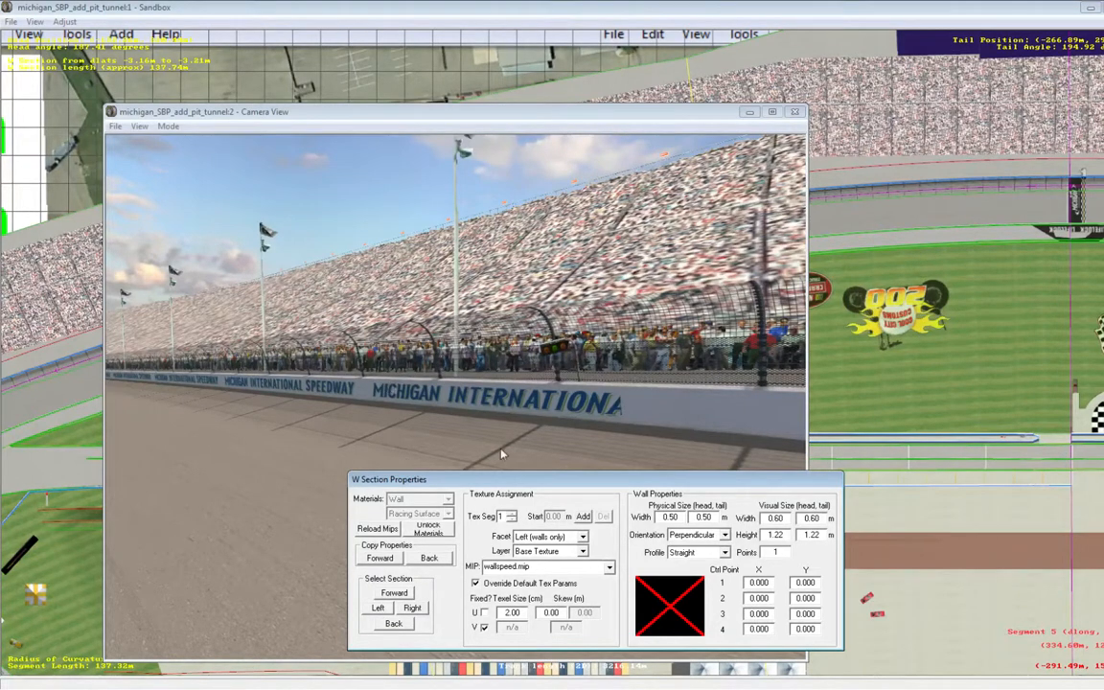
click(608, 569)
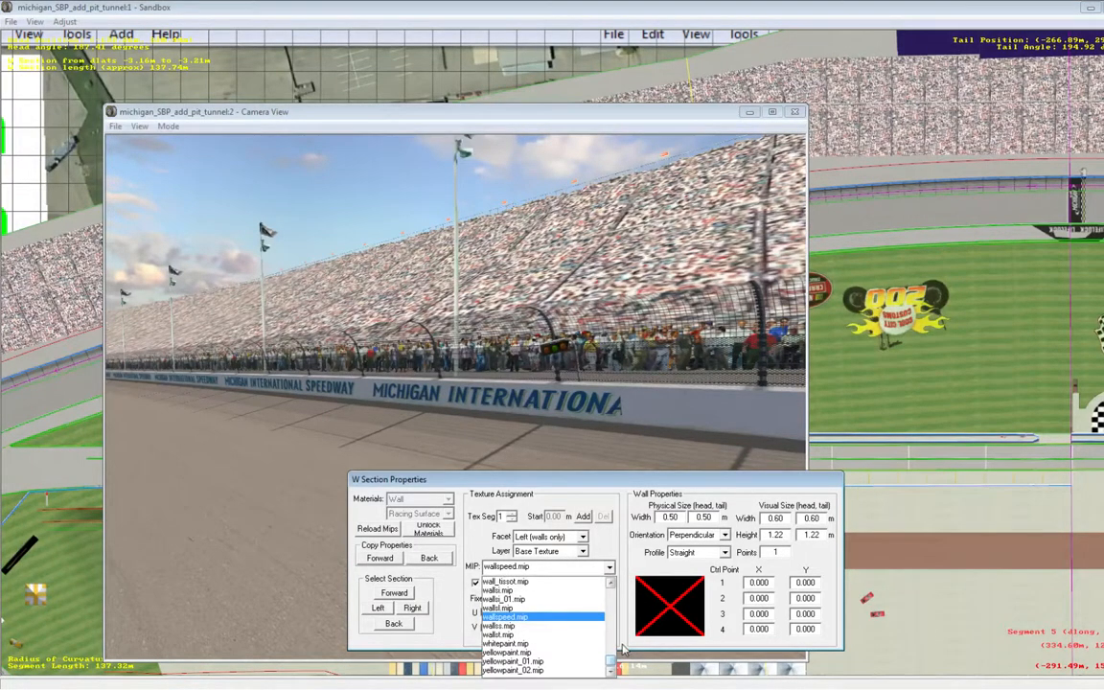
click(619, 590)
click(610, 567)
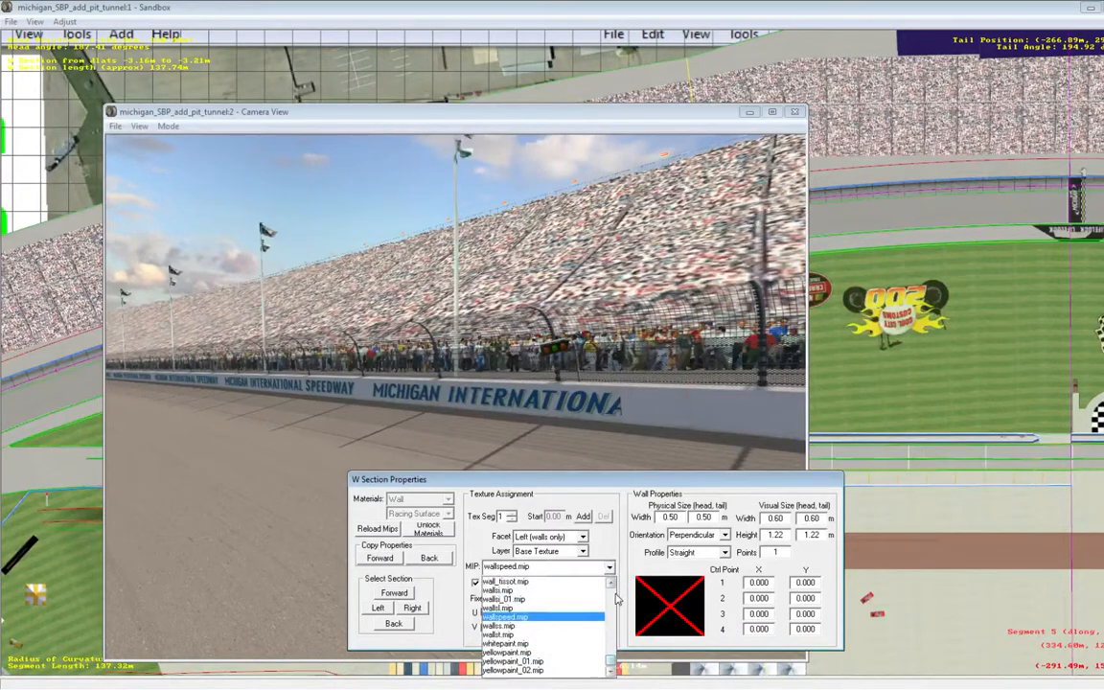
click(613, 582)
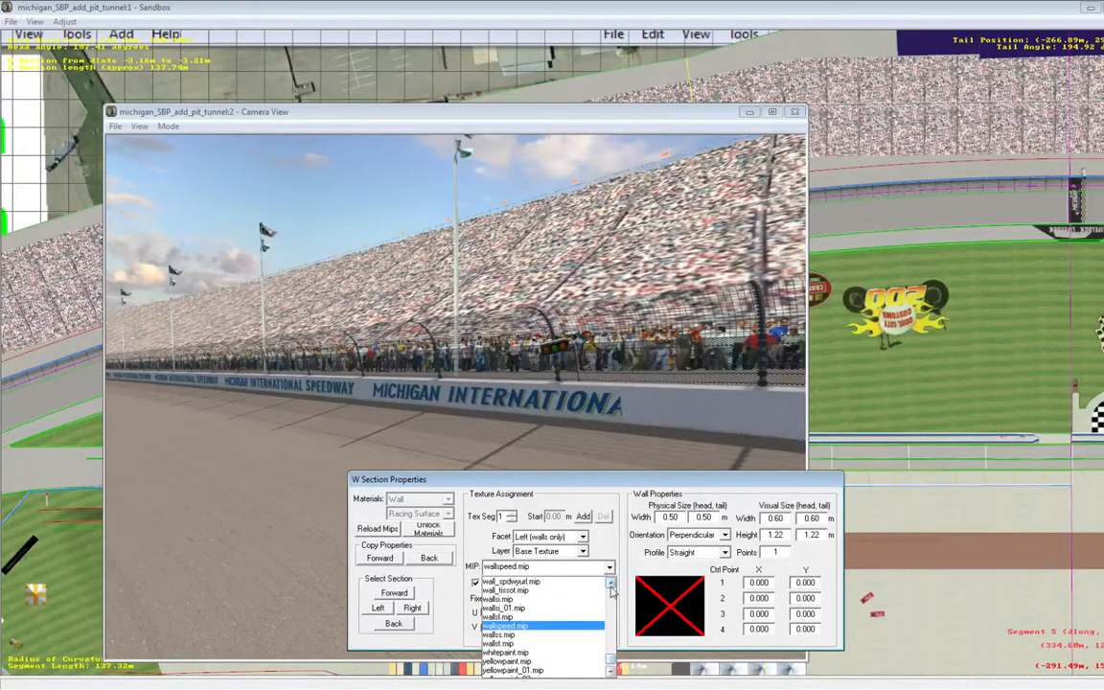
click(589, 617)
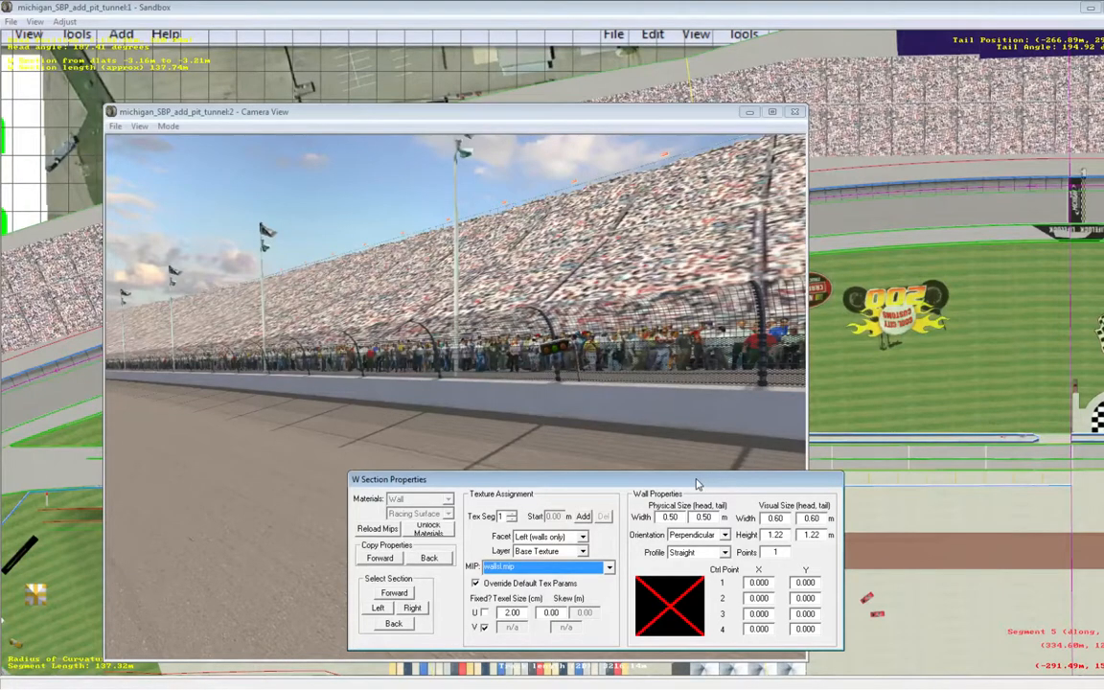
Step: Fly the camera in slew mode along the front-stretch wall to examine the plain texture without the speedway lettering
click(168, 126)
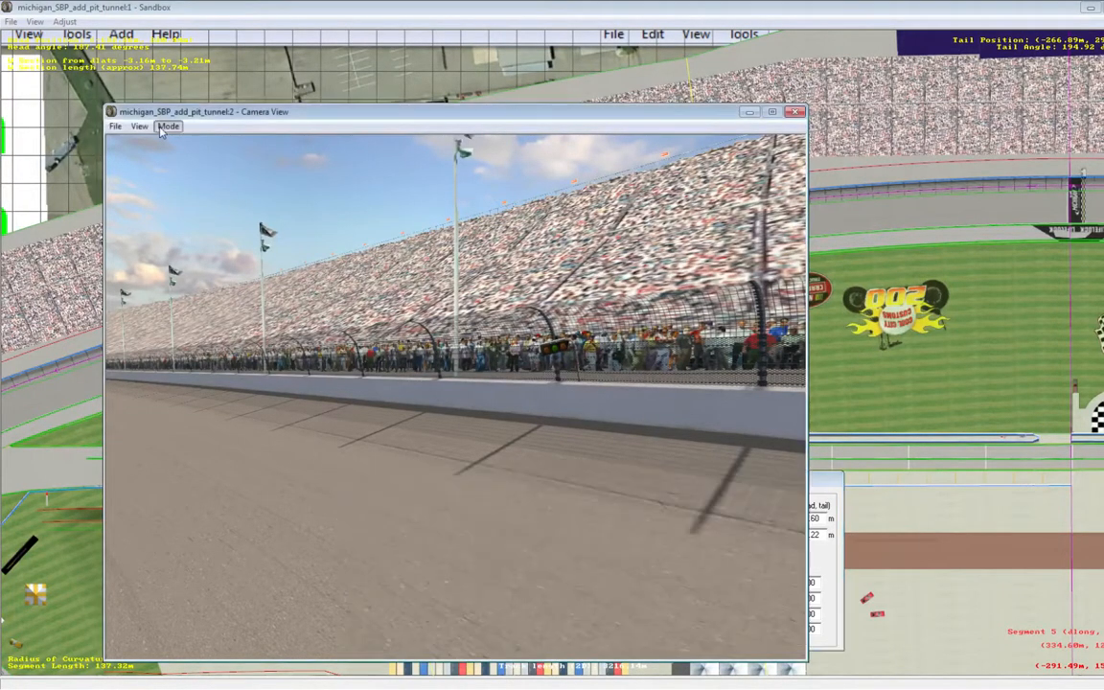
click(196, 157)
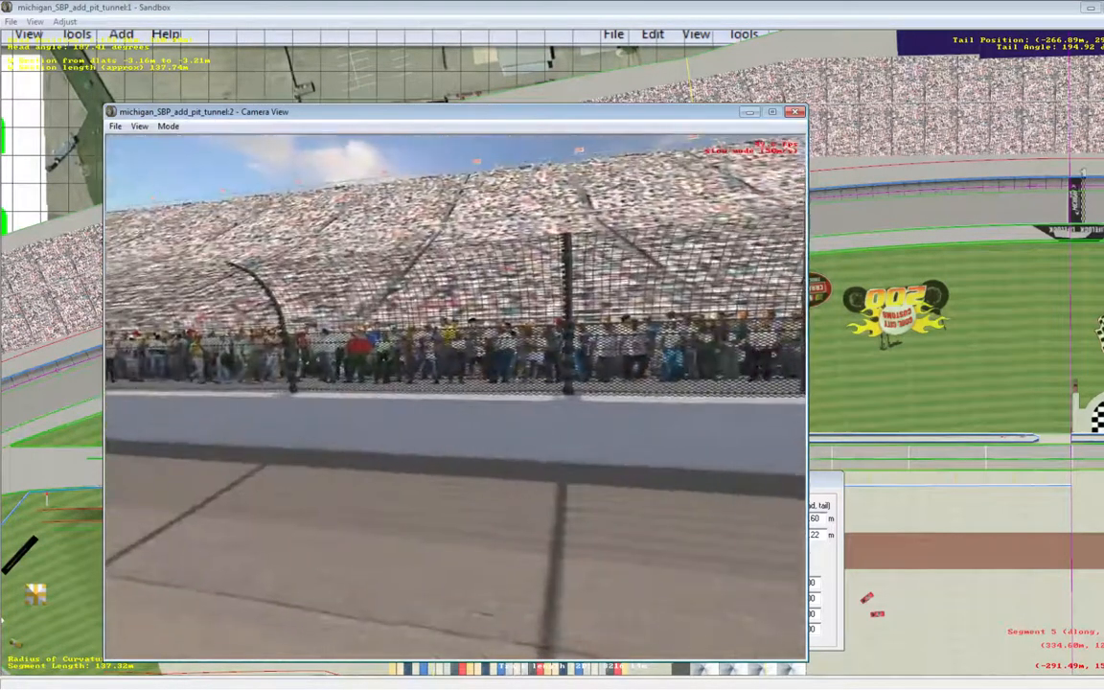
key(Right)
key(Left)
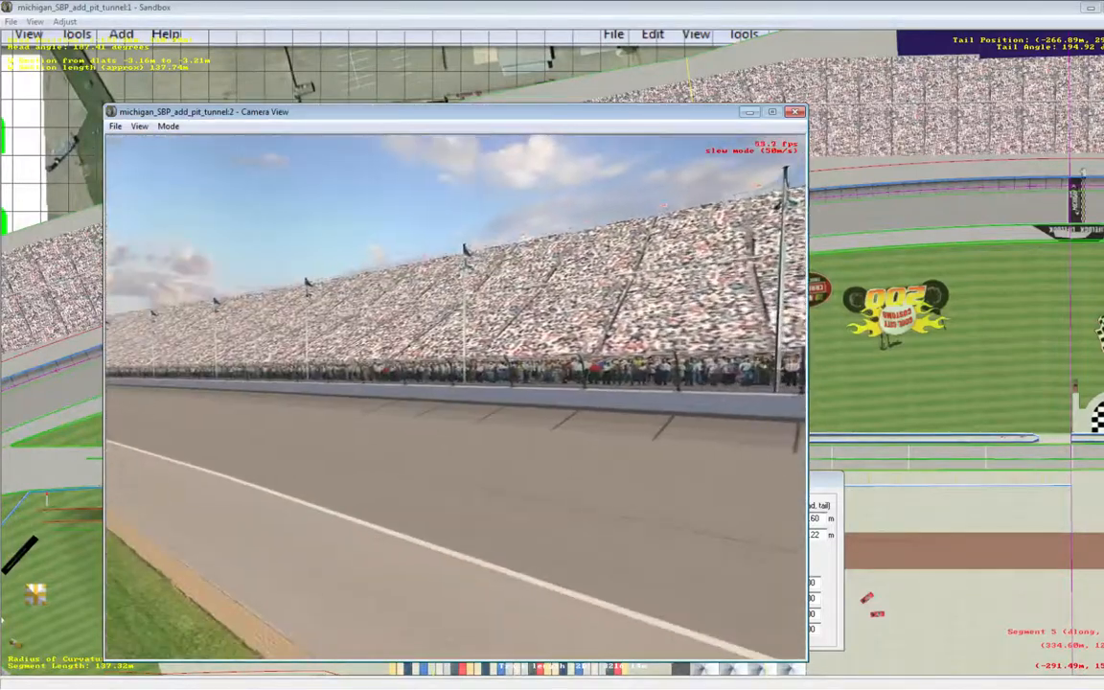
key(Right)
key(Up)
key(Left)
key(Up)
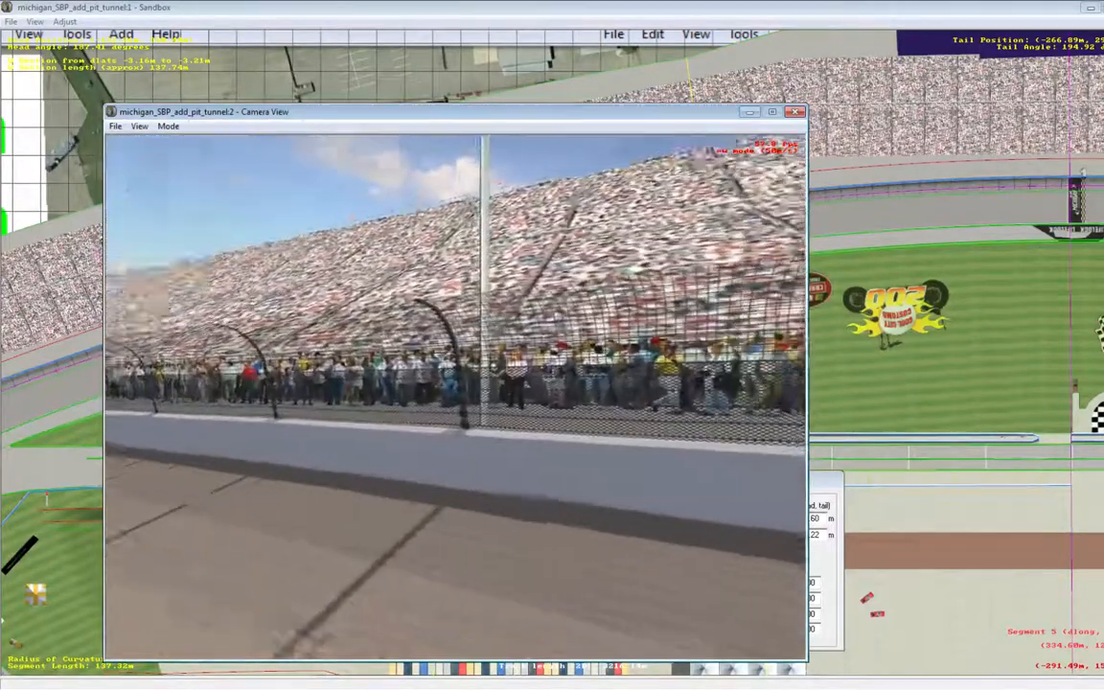
key(Right)
key(Down)
key(Up)
key(Page_Down)
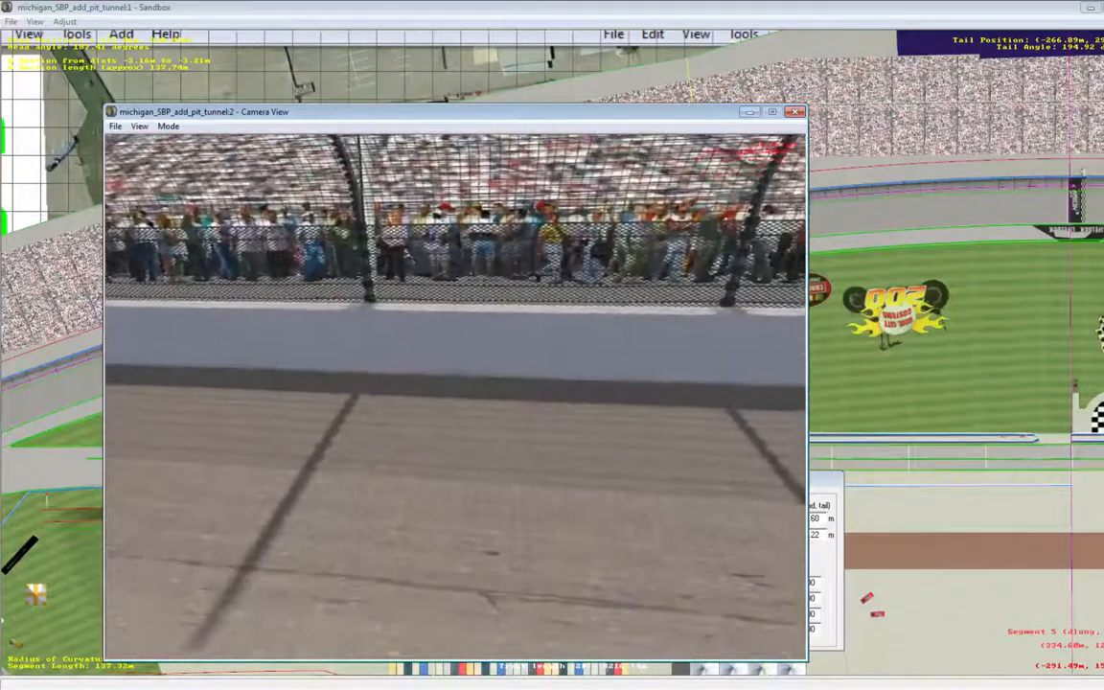
key(Down)
key(Right)
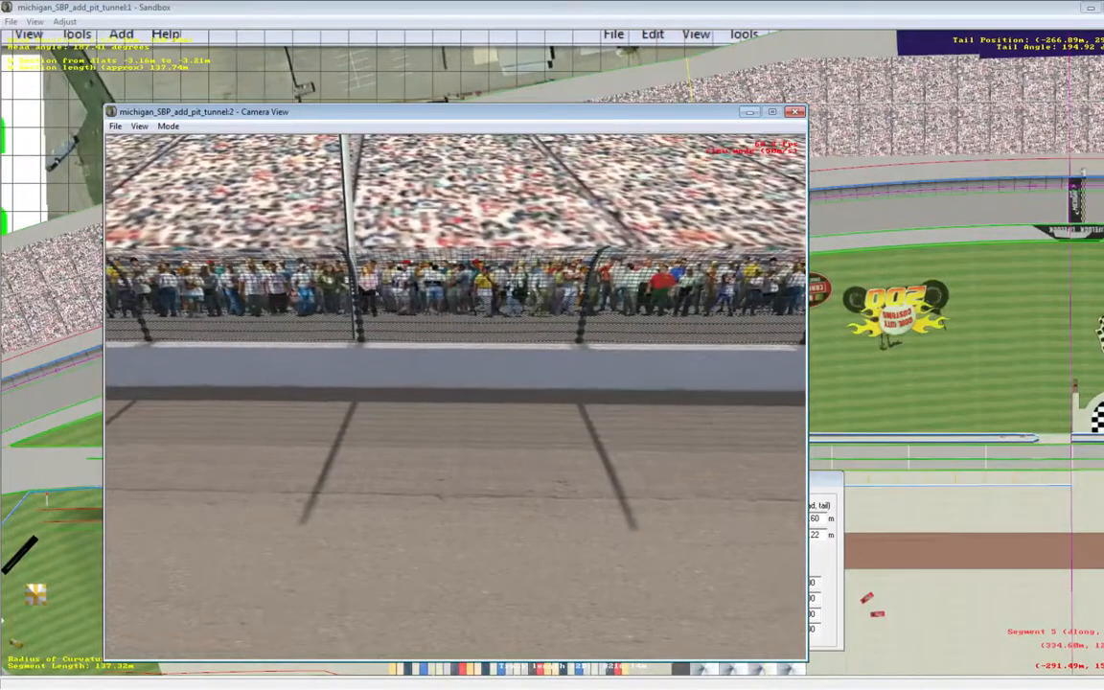
key(Down)
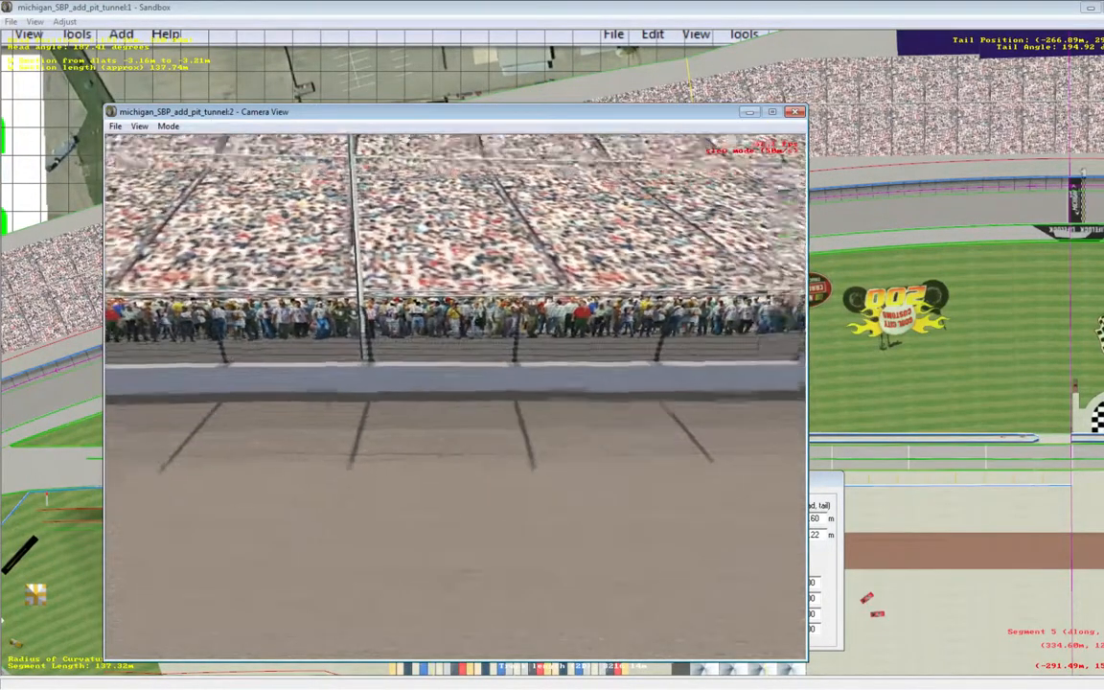
key(Right)
key(Up)
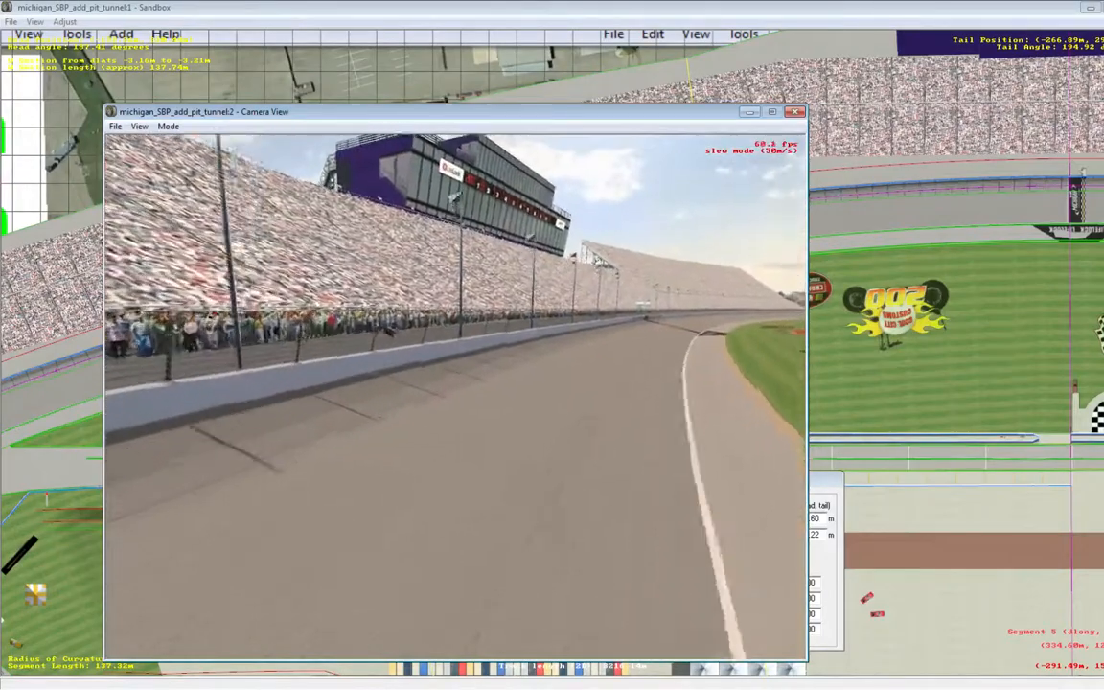
key(Page_Up)
key(Left)
key(Down)
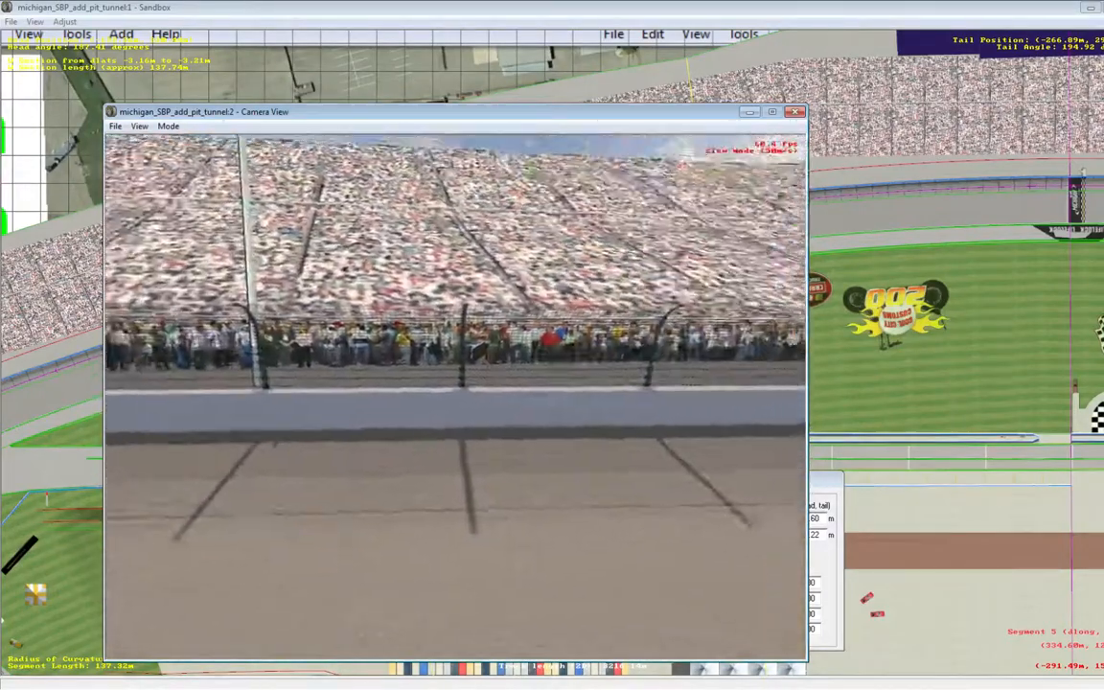
key(Up)
key(Left)
key(Right)
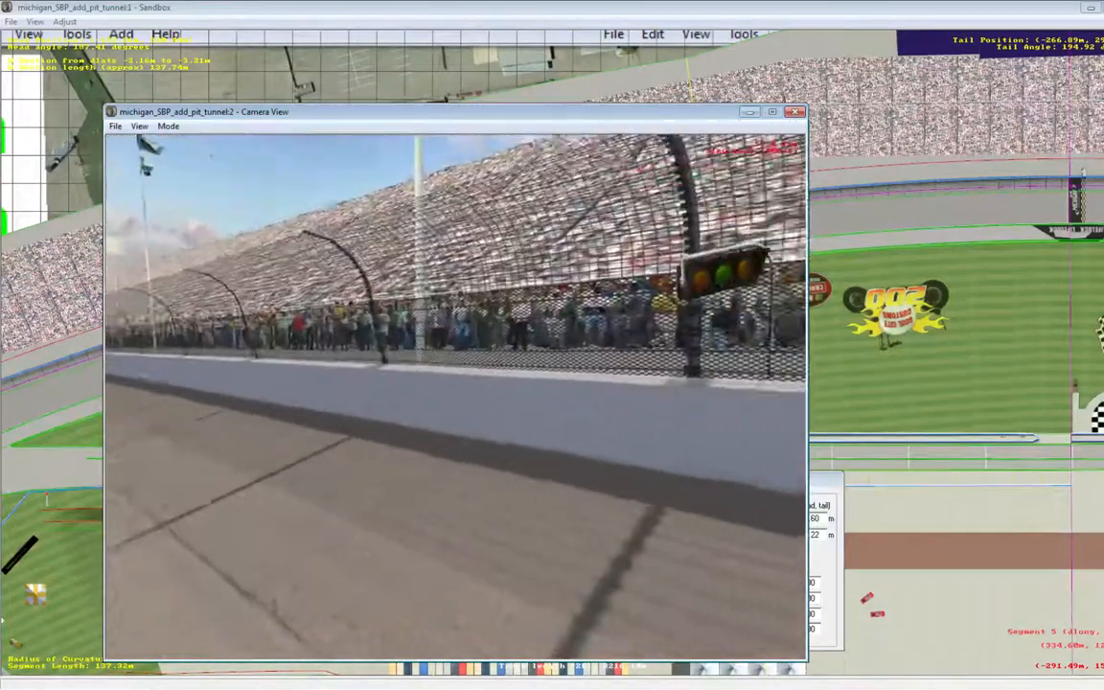
key(Page_Down)
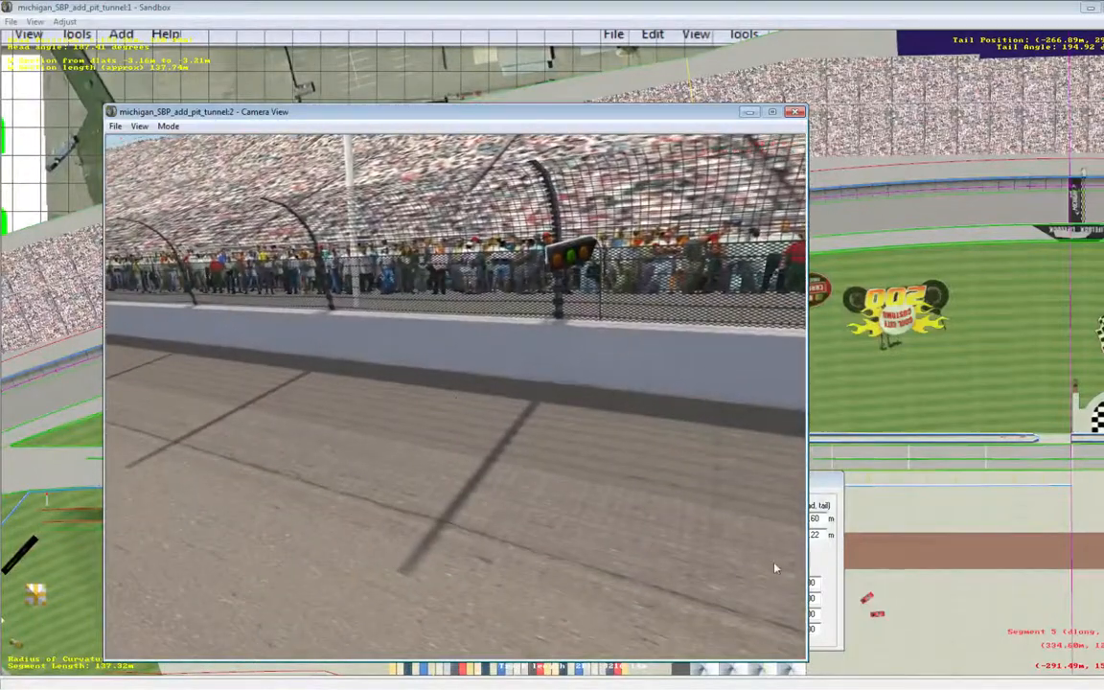
Step: Add a second texture segment to the wall section's left facet and view its start closer in the camera view
click(825, 499)
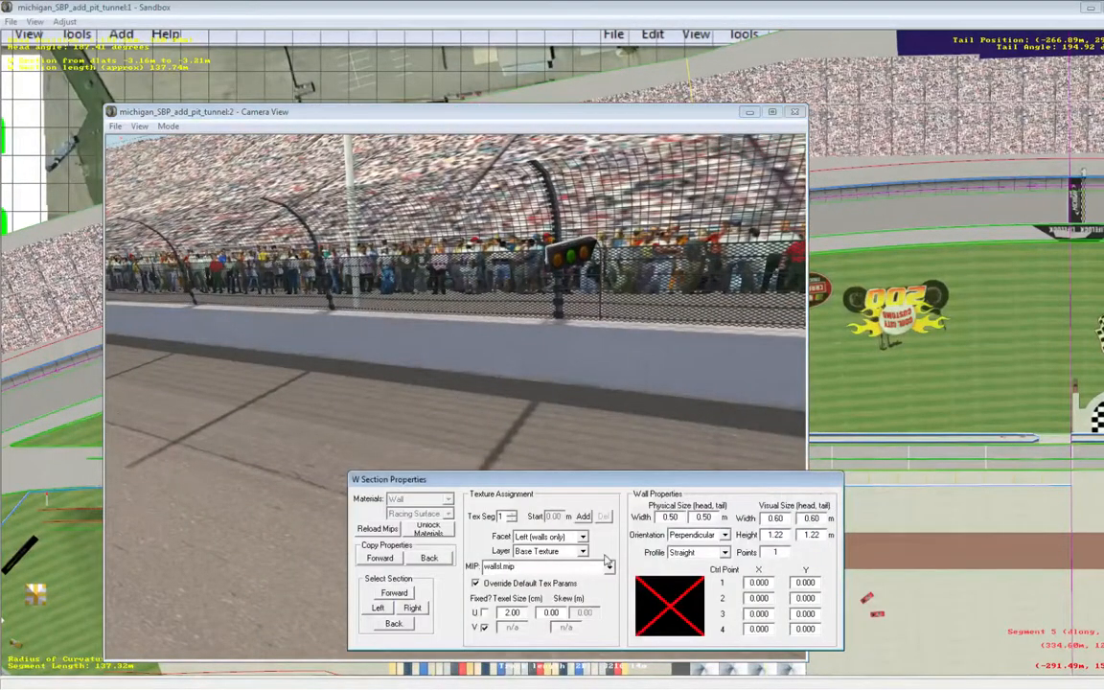
click(584, 517)
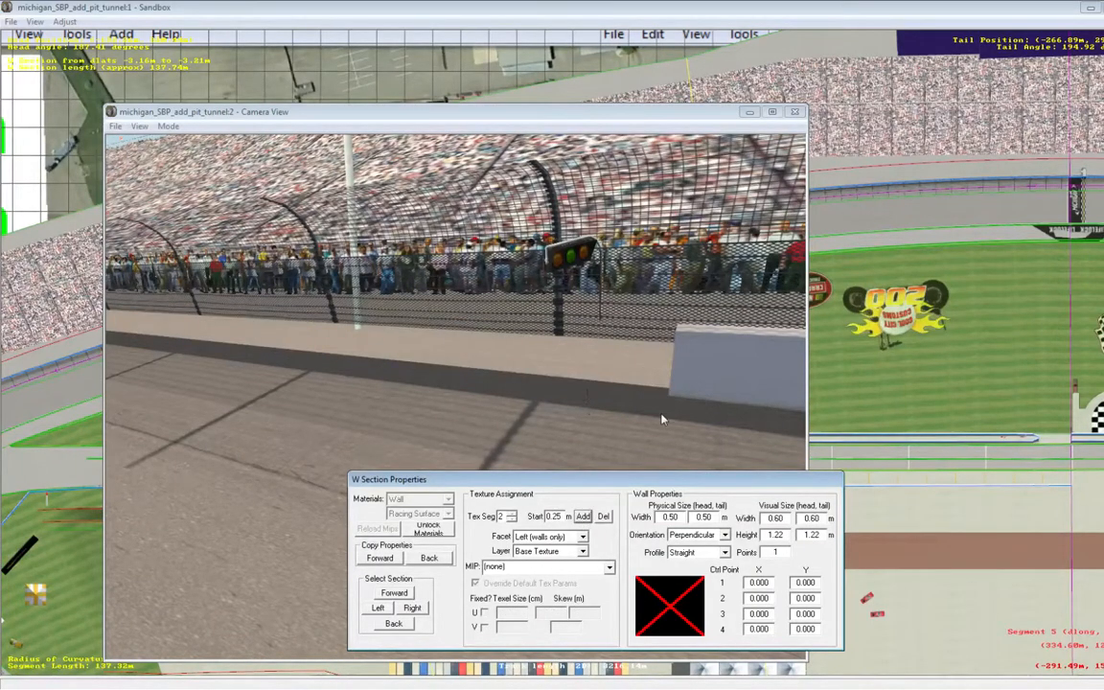
click(167, 125)
click(174, 143)
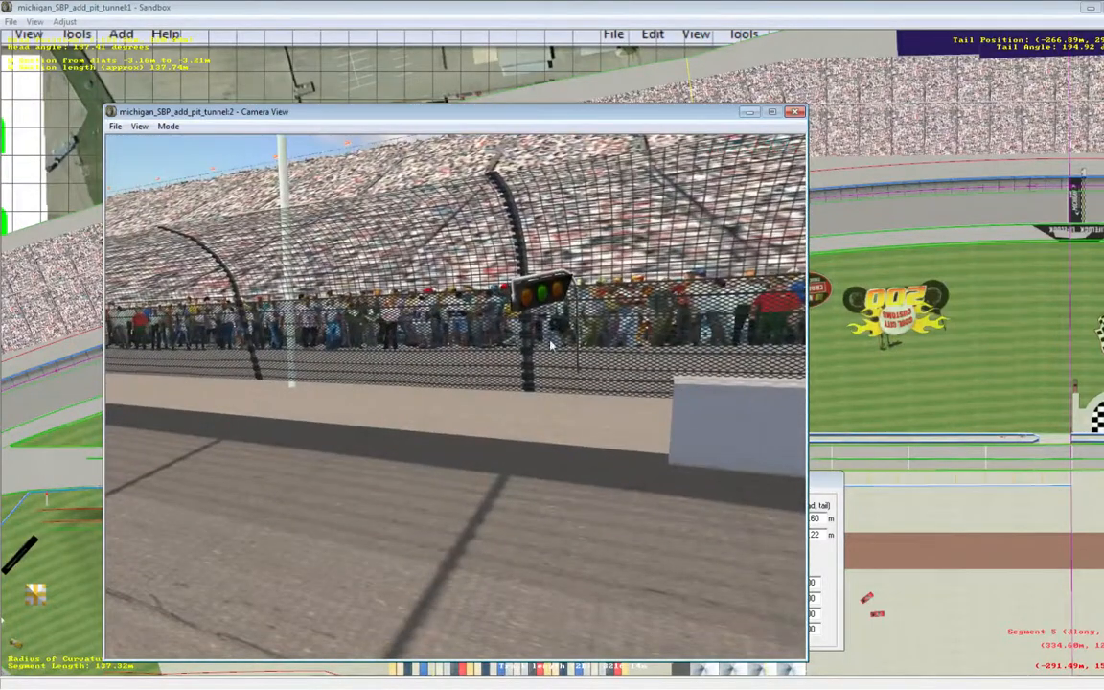
Step: Assign wallspeed.mip as the base texture of the wall section's second texture segment
click(822, 502)
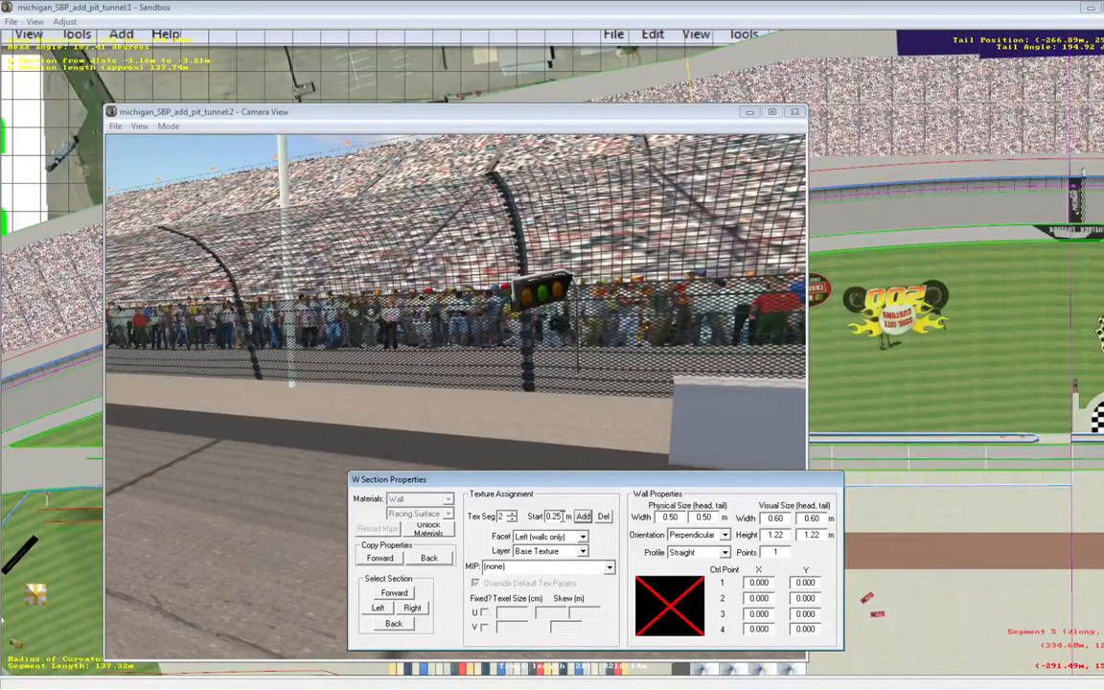
click(610, 567)
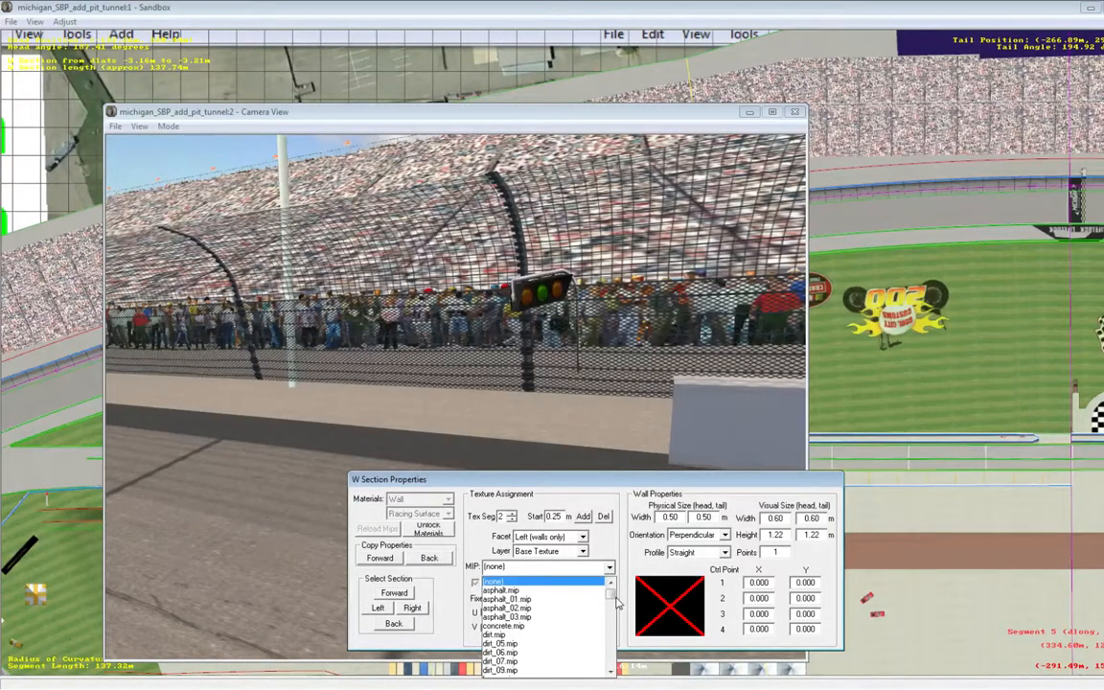
drag(618, 600, 618, 661)
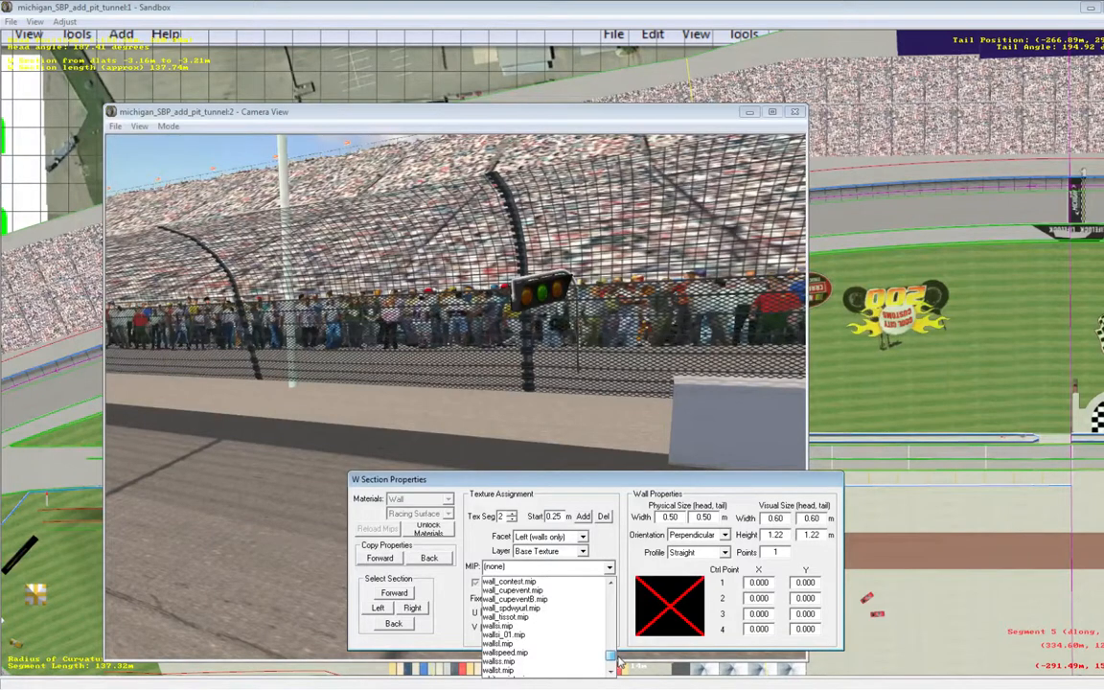
drag(618, 661, 620, 668)
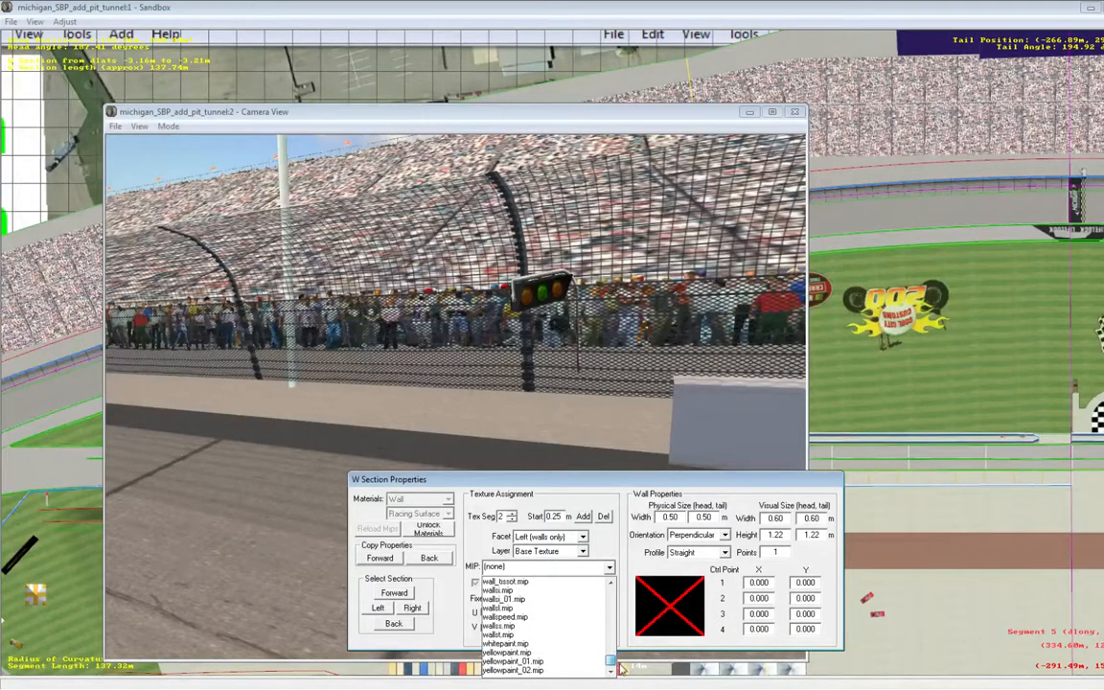
click(508, 617)
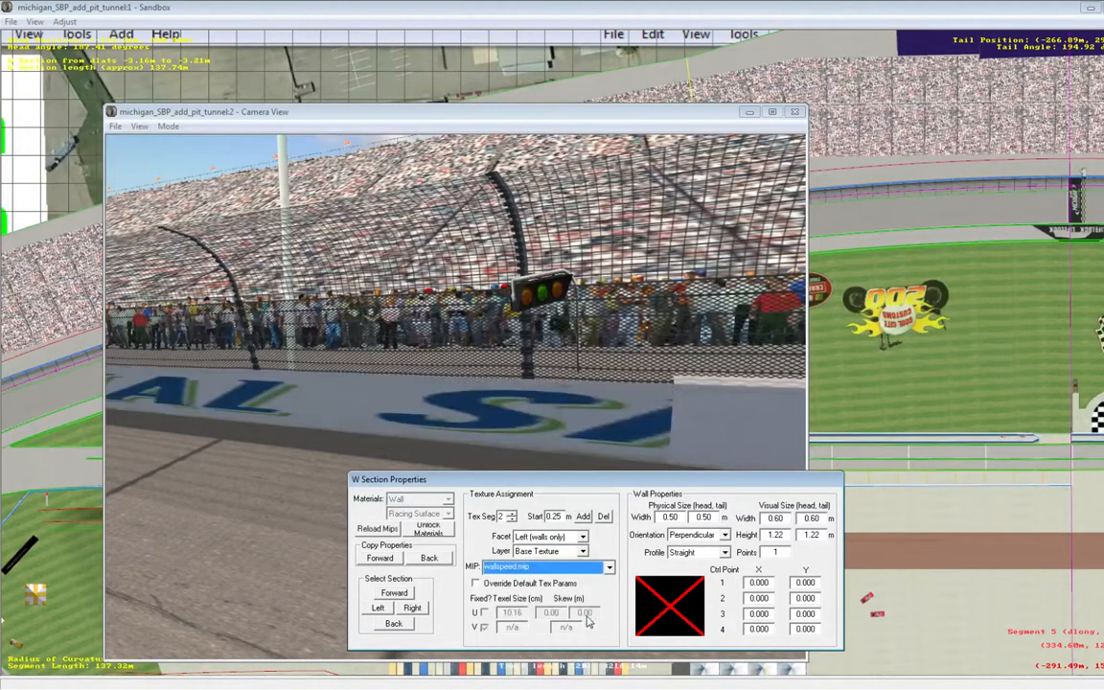
Step: Override the default texture parameters of the second texture segment with a U texel size of 2.00 cm
click(167, 125)
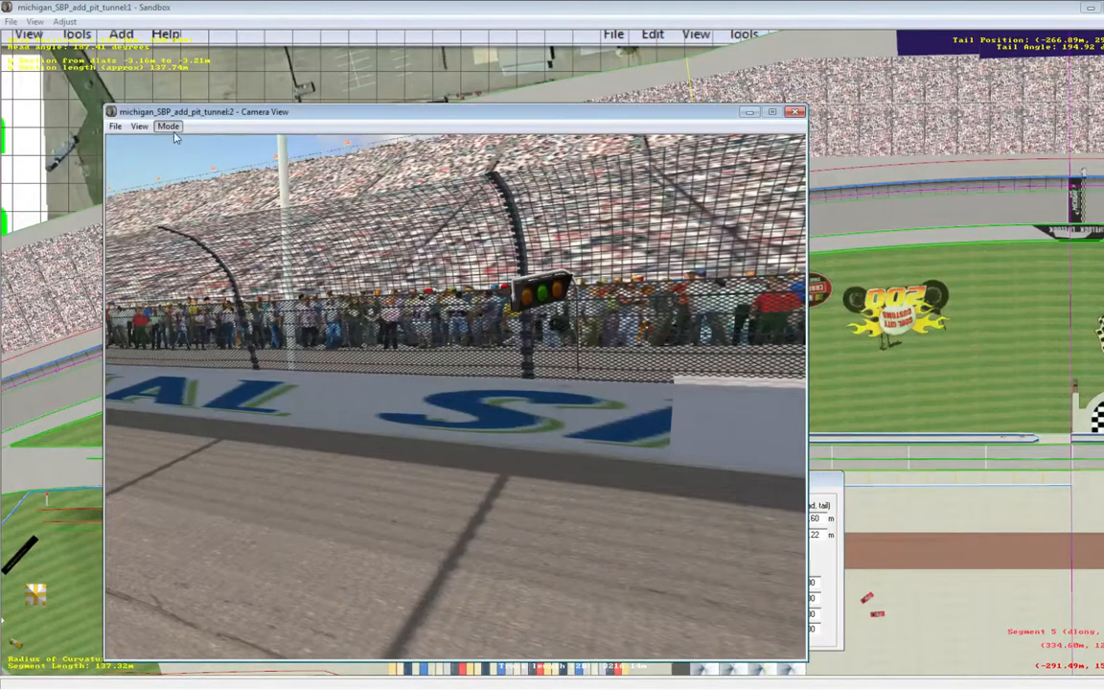
click(195, 140)
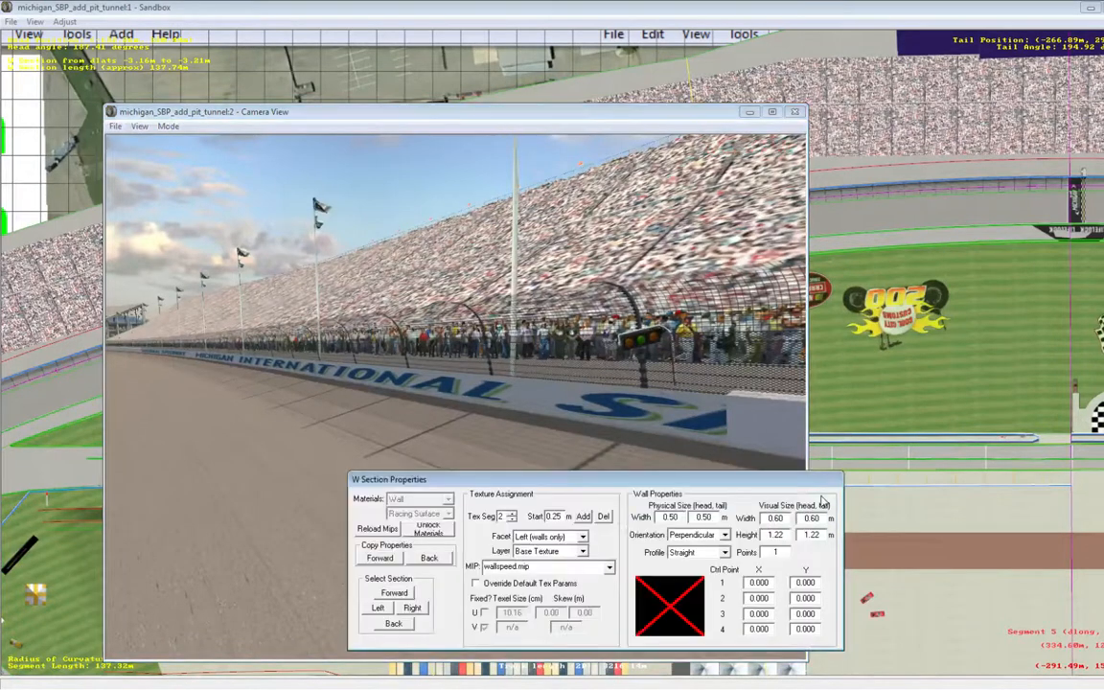
click(740, 452)
click(475, 584)
key(Delete)
key(Delete)
key(Delete)
key(Delete)
key(Delete)
text(2.00)
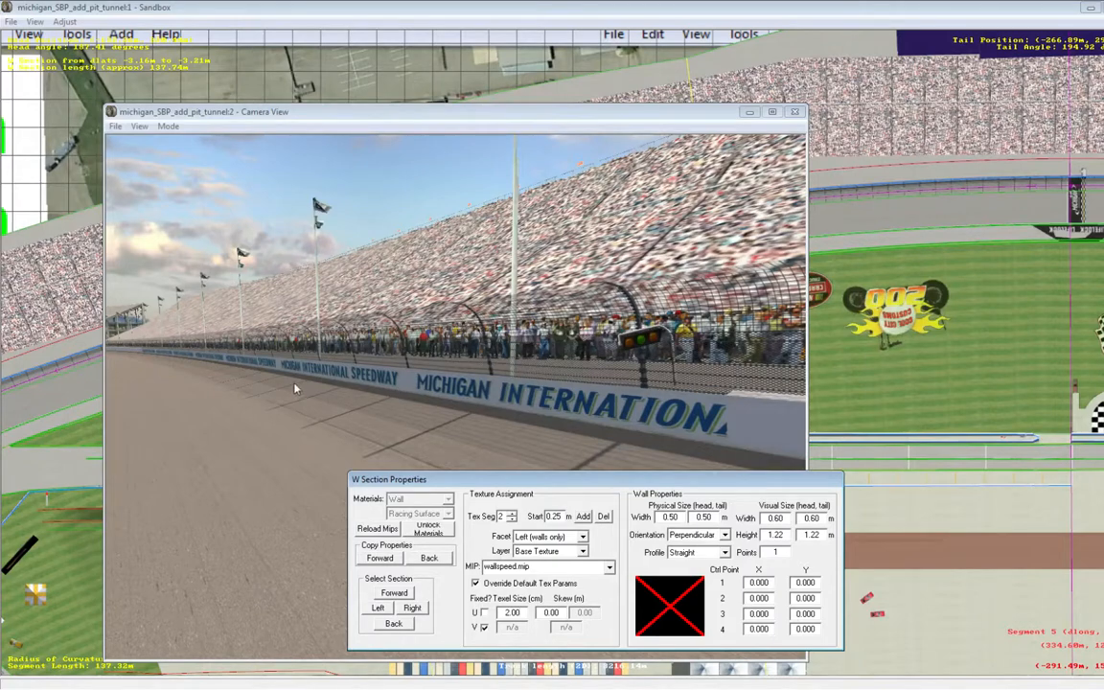
Step: Inspect where the lettering ends in slew mode and set the second texture segment's start to 10 m
click(168, 126)
click(191, 143)
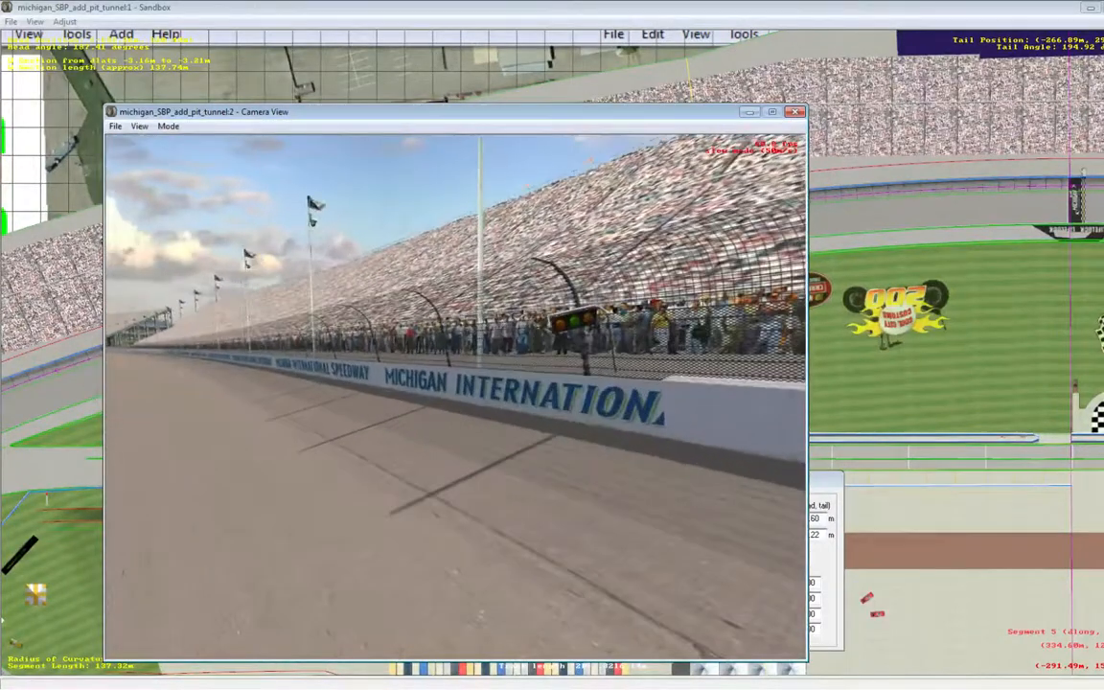
click(822, 507)
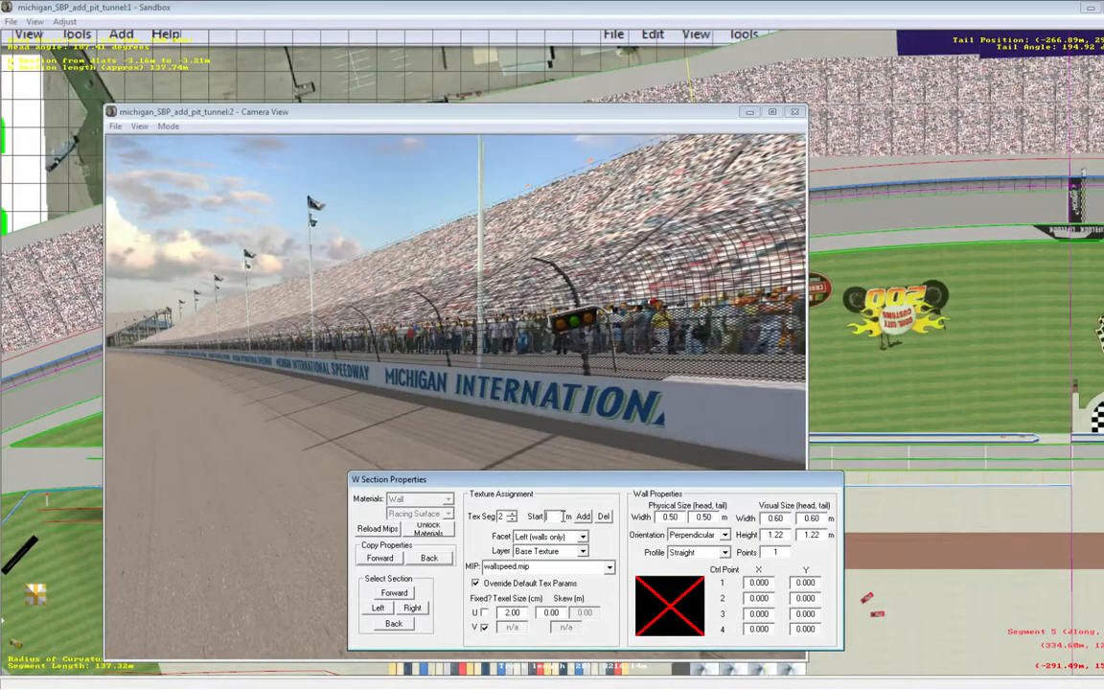
text(10)
click(480, 434)
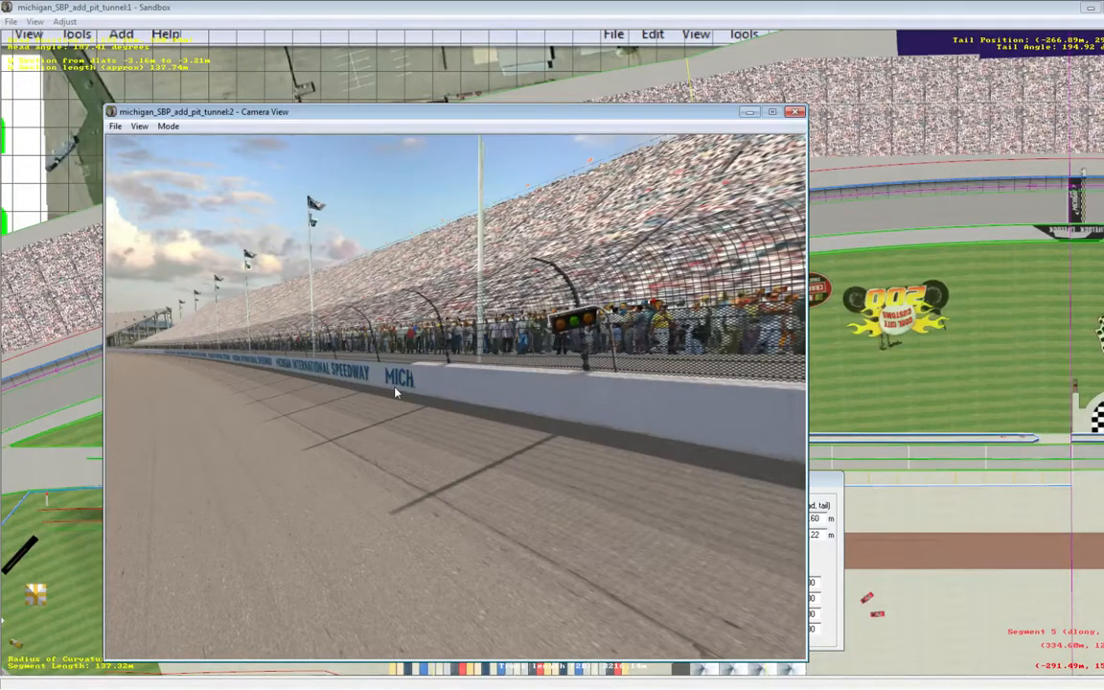
Step: Inspect the cut lettering up close and move the second texture segment's start slightly beyond 10 m, trimming more of the word MICHIGAN
click(167, 126)
click(171, 156)
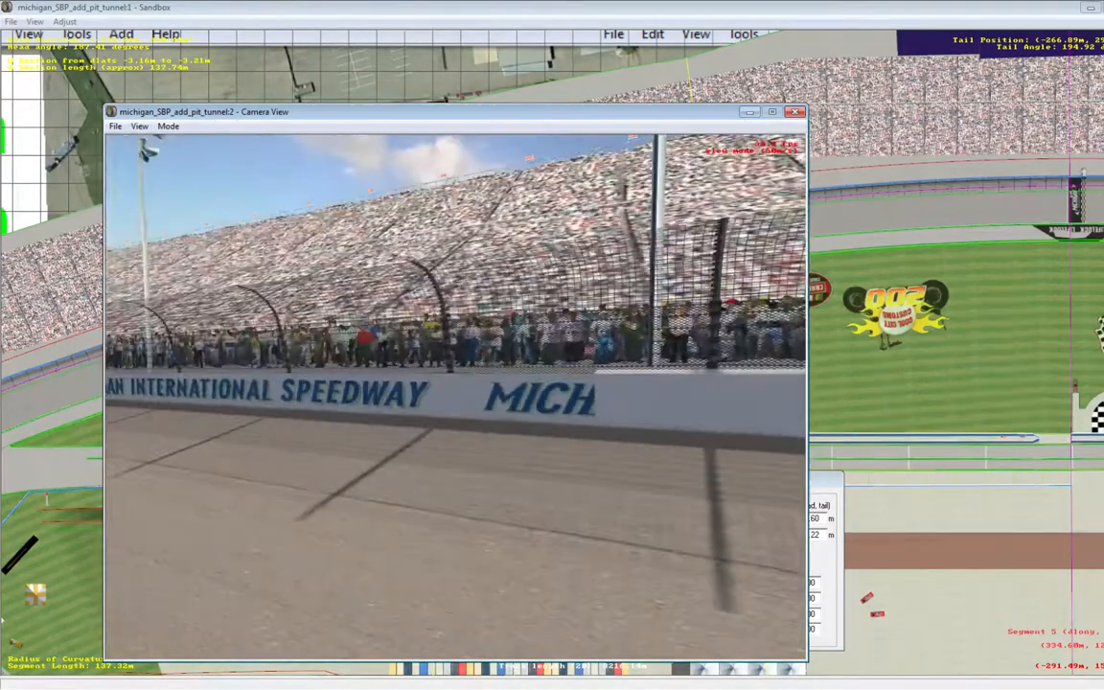
click(818, 503)
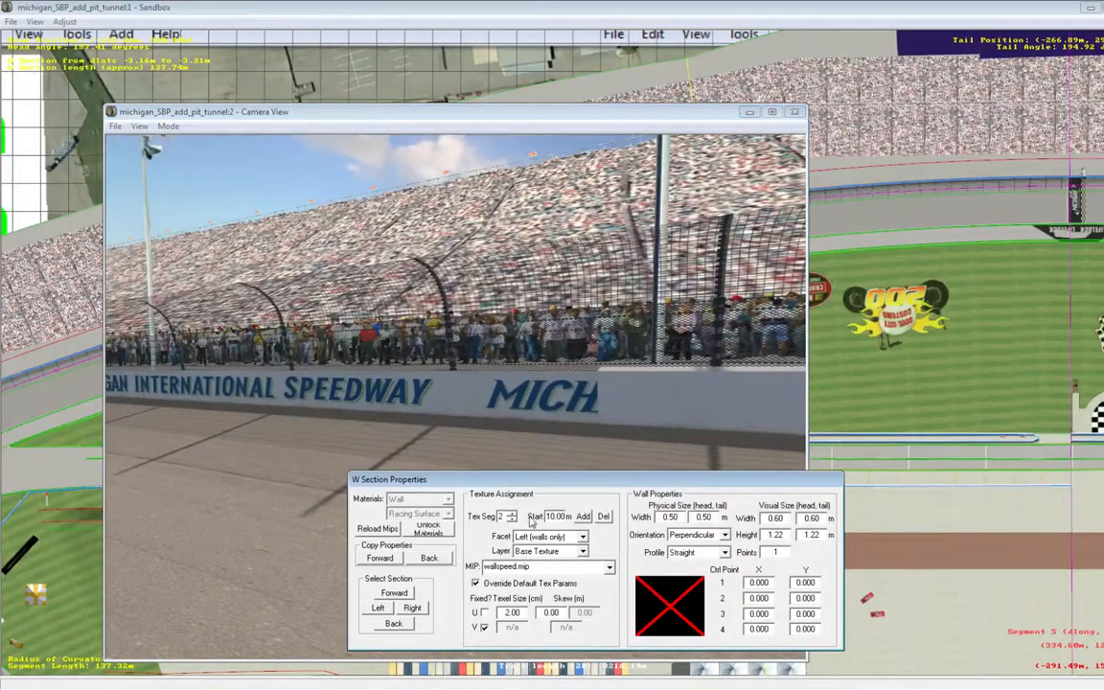
click(554, 516)
key(BackSpace)
text(1)
click(391, 418)
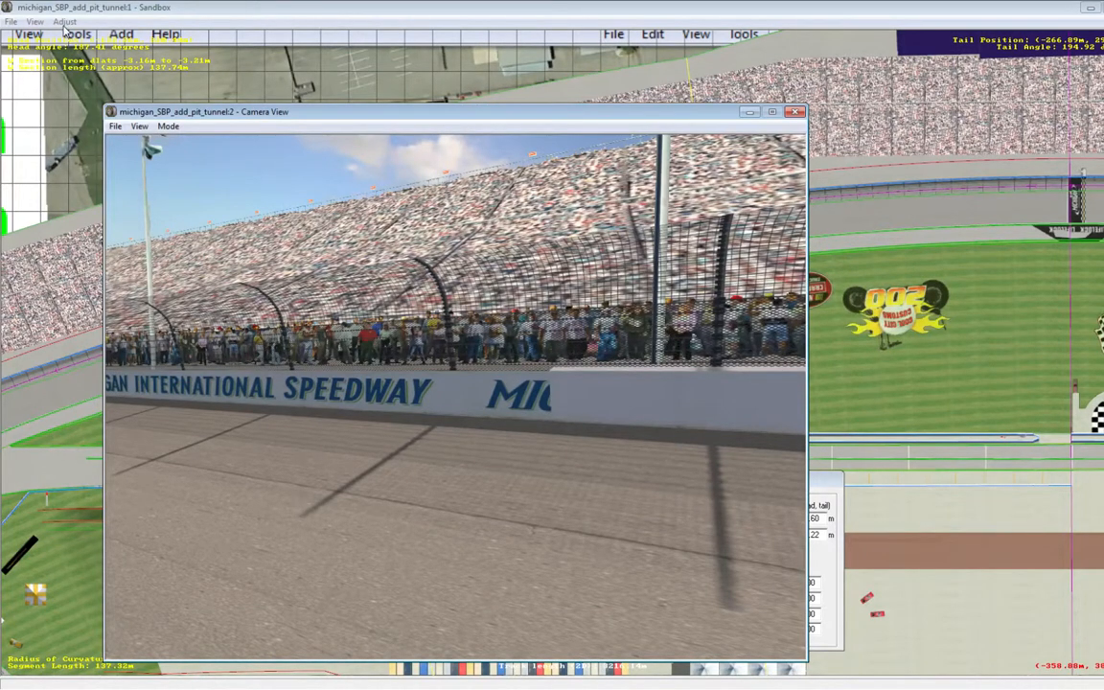
Step: Bring the track view to the front, over the camera view and wall section properties
click(35, 21)
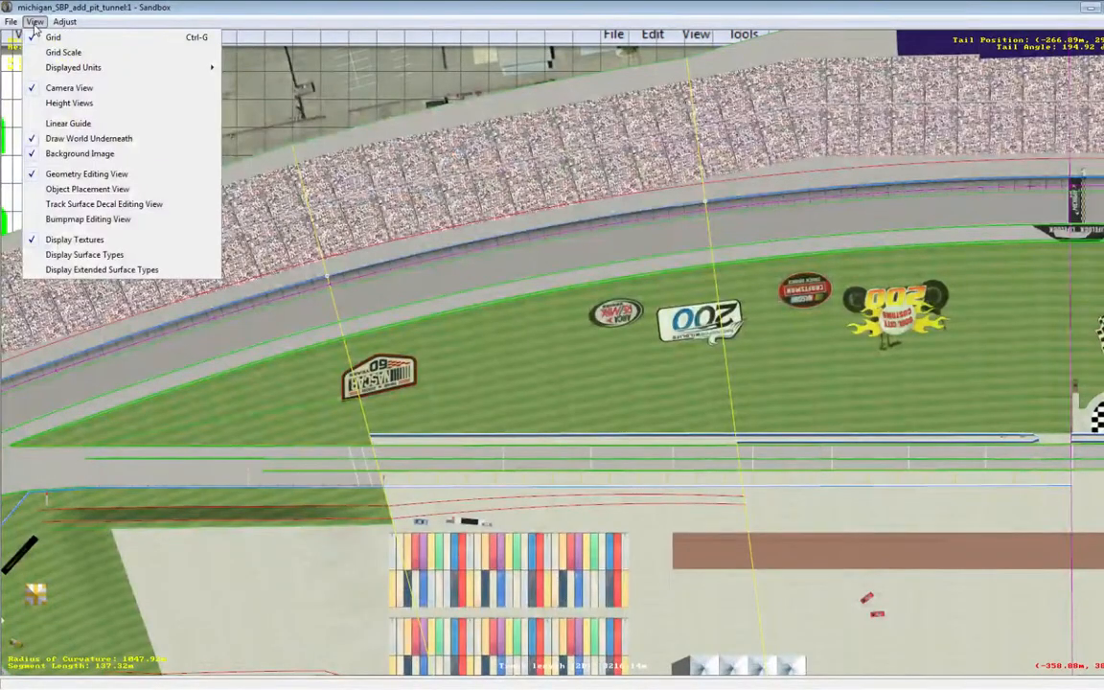
click(266, 9)
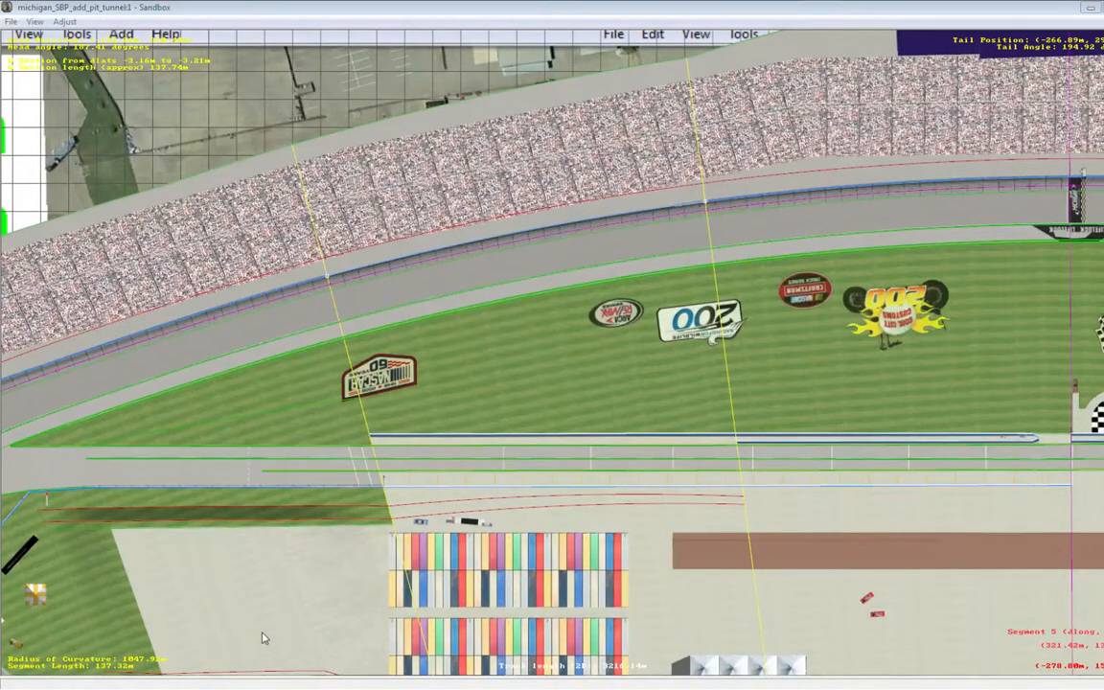
Step: Show the wall's section properties together with the camera view over the track view
key(p)
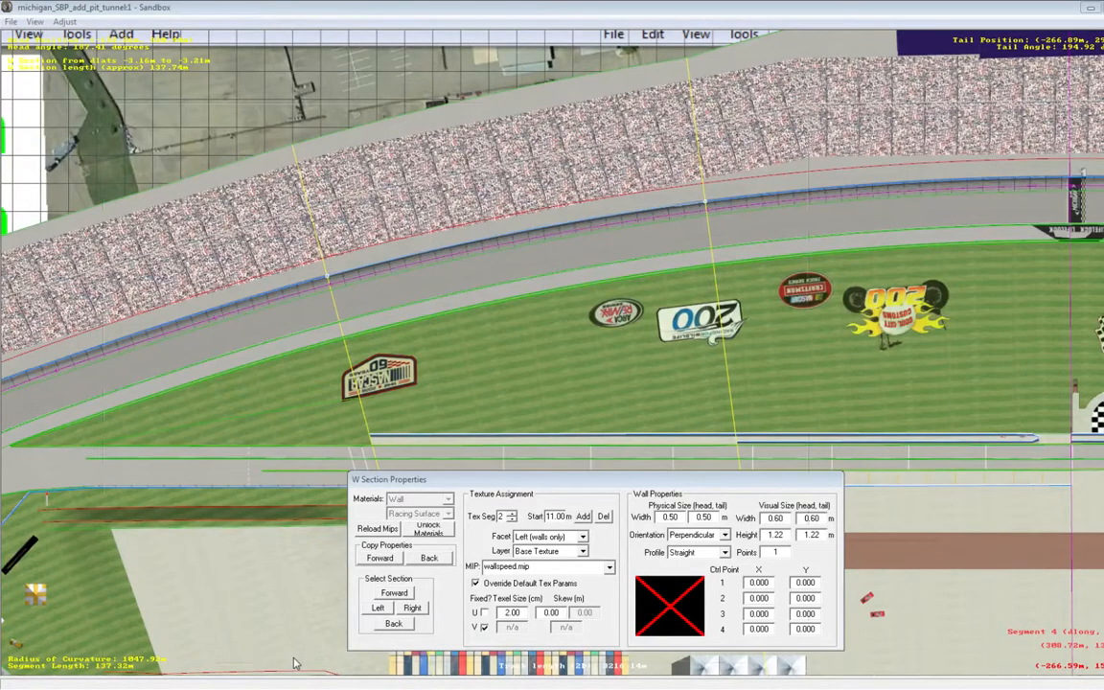
key(alt+Tab)
key(alt+Tab)
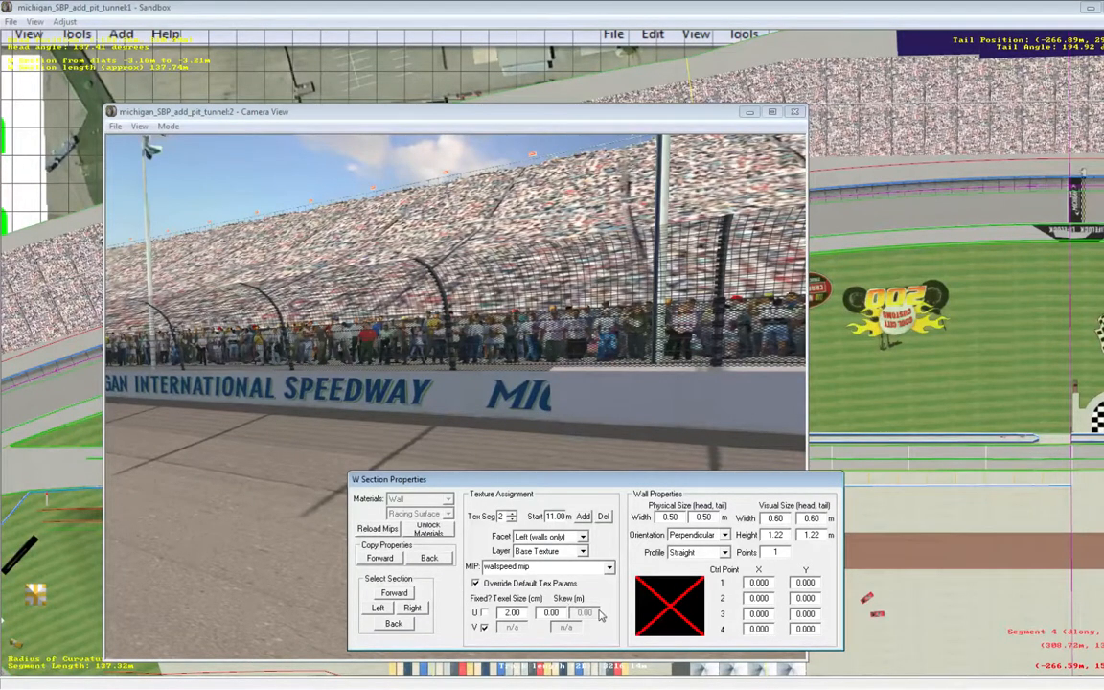
Step: Set the second texture segment's start to 12 m and check the lettering's cut-off in the camera view
click(553, 516)
key(BackSpace)
text(2)
click(501, 413)
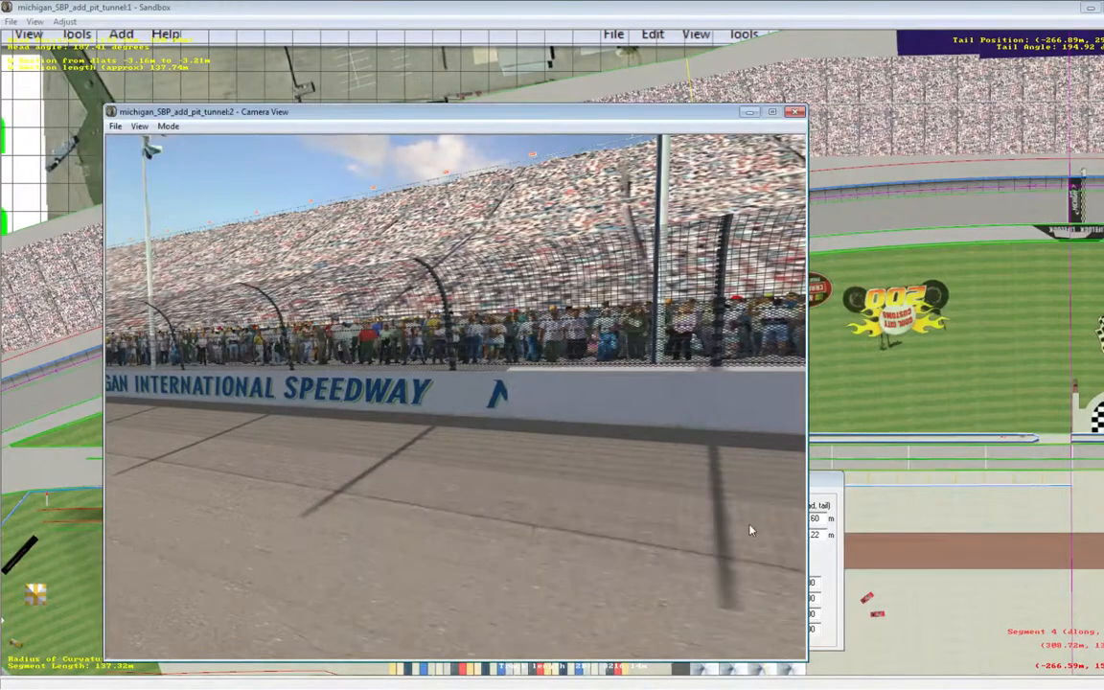
Step: Set the second texture segment's start to 13.00 m and check the lettering's end in the camera view
click(829, 487)
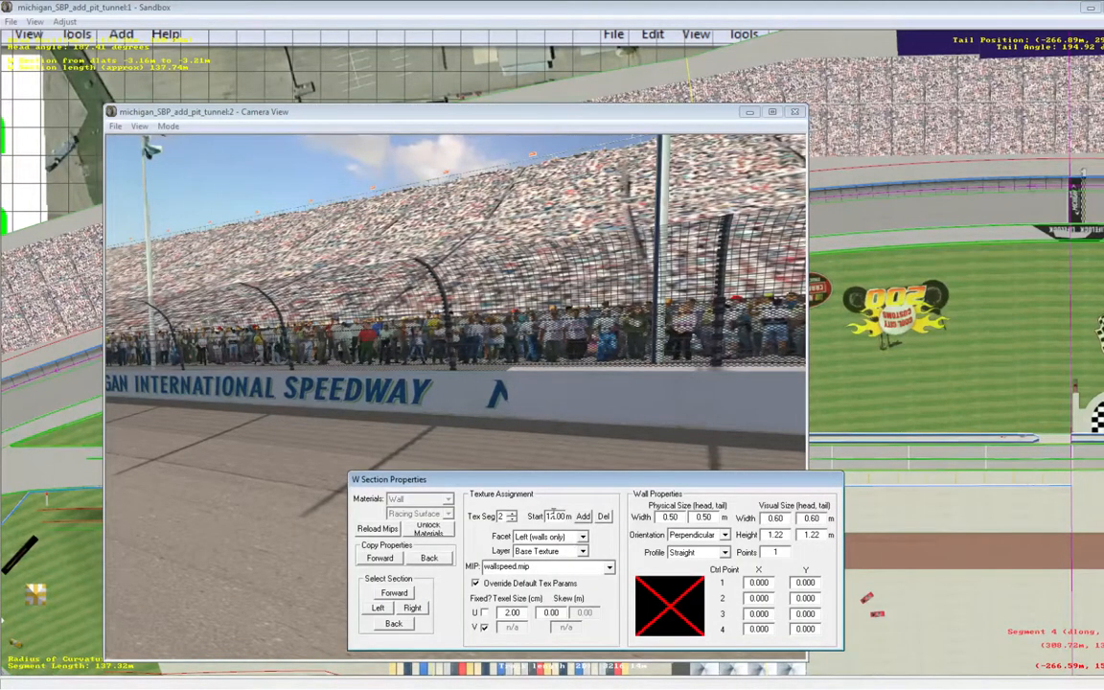
click(551, 516)
key(Delete)
text(3)
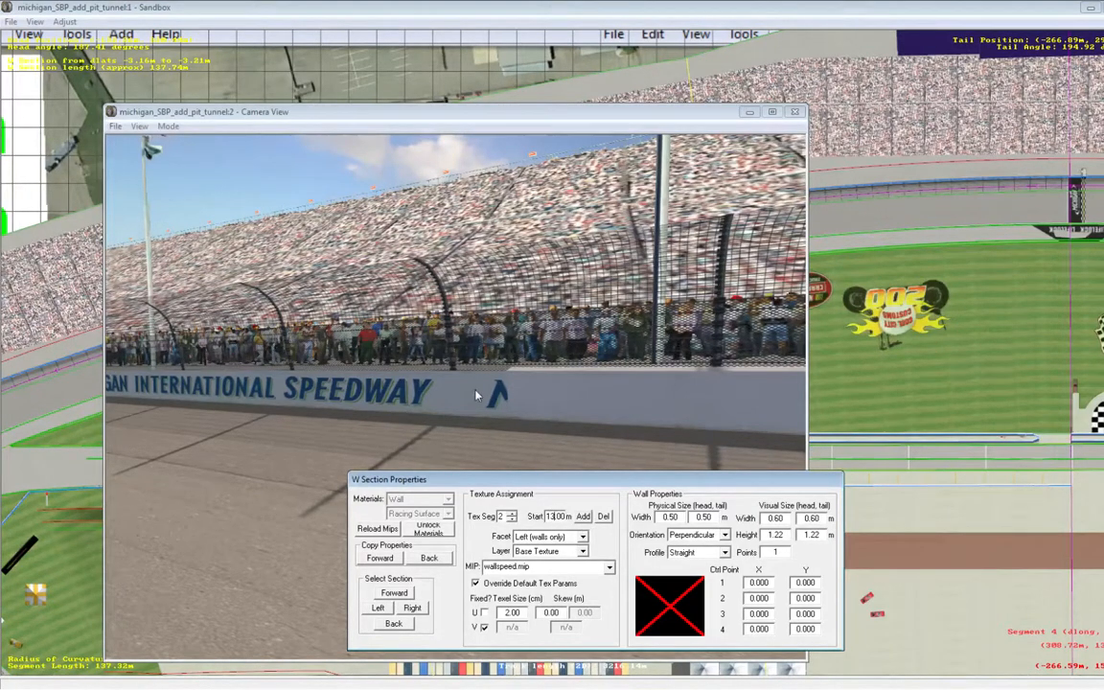
click(489, 441)
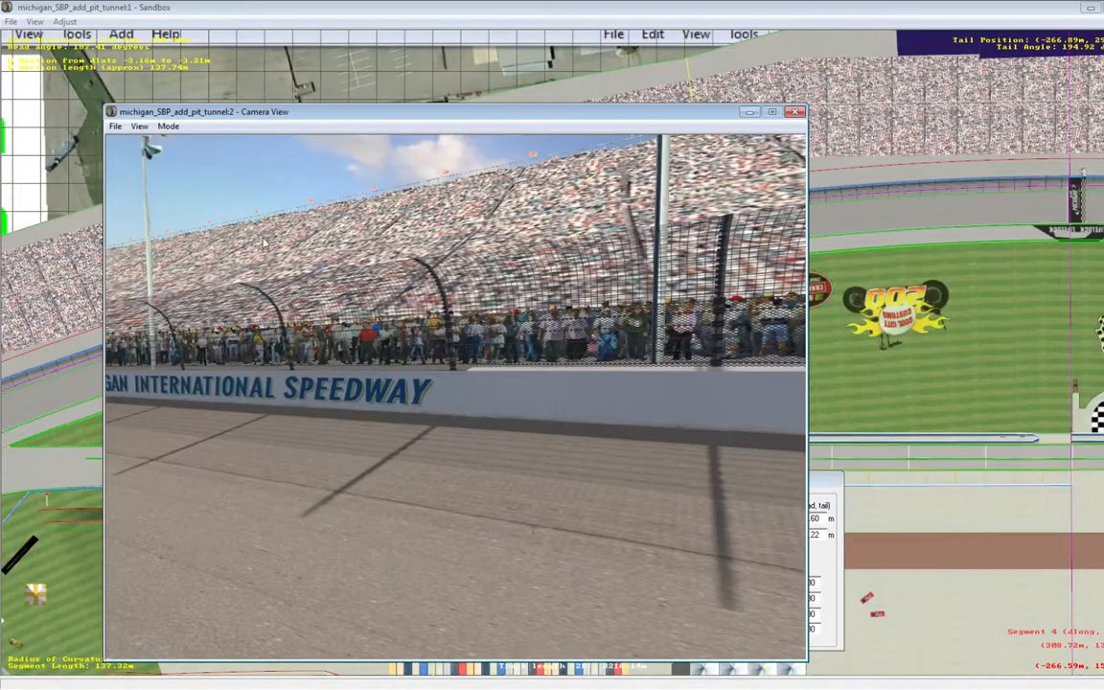
Step: Add a third texture segment to the wall and set its start to 35.00 m
click(168, 126)
click(178, 142)
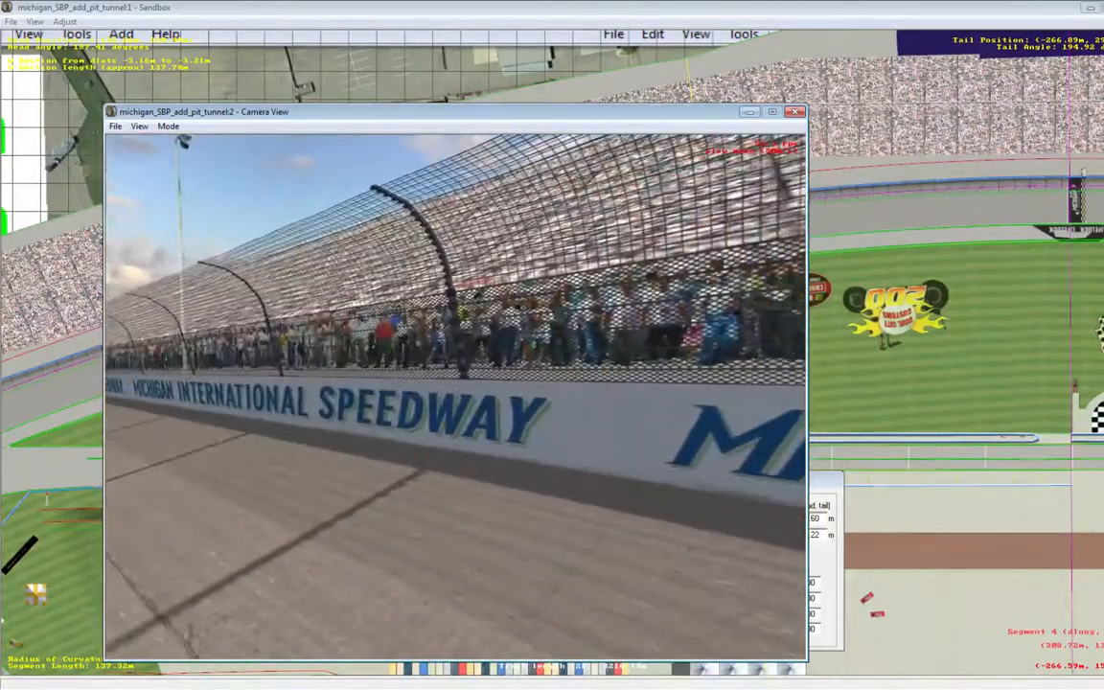
key(Escape)
click(826, 488)
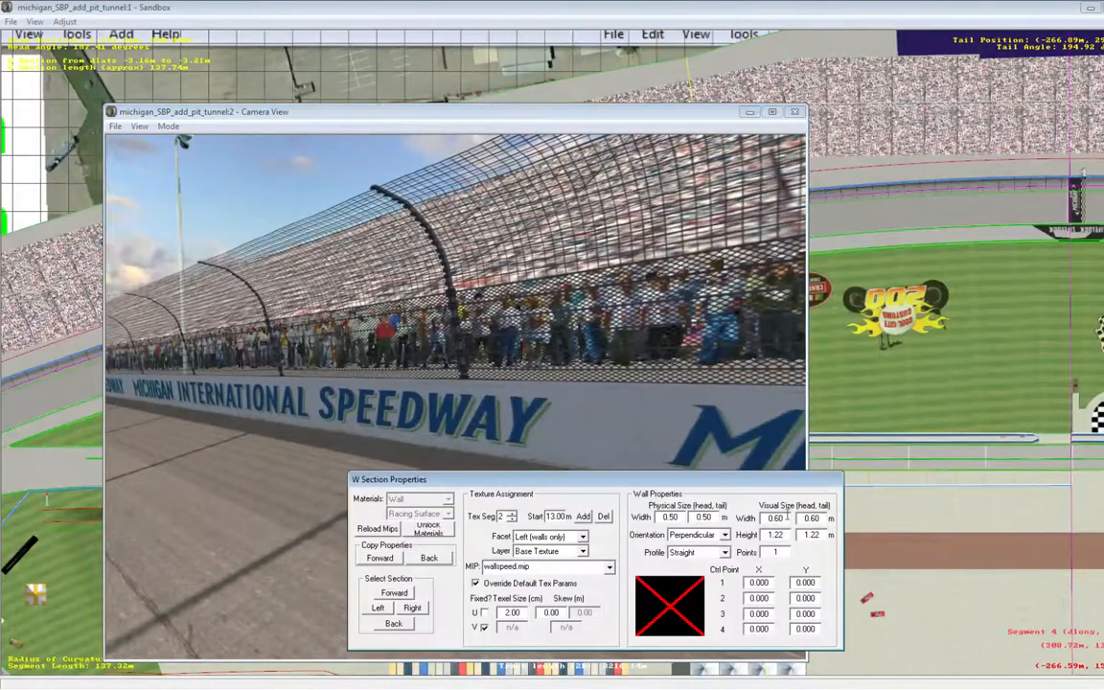
click(583, 517)
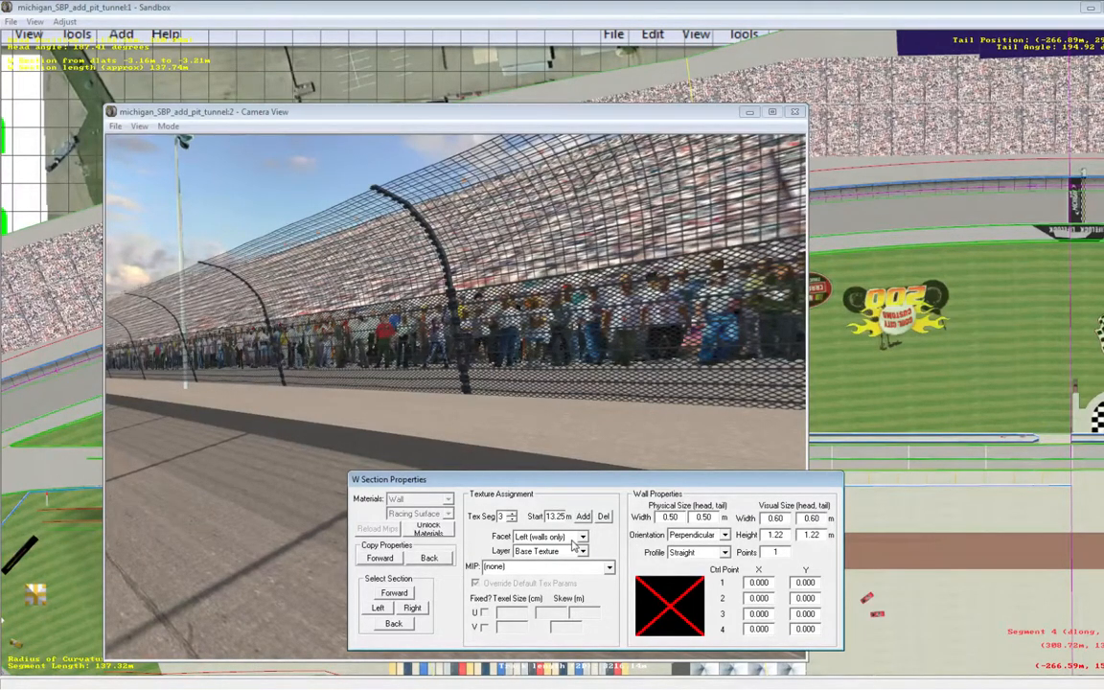
key(BackSpace)
key(BackSpace)
key(BackSpace)
key(BackSpace)
key(BackSpace)
click(500, 408)
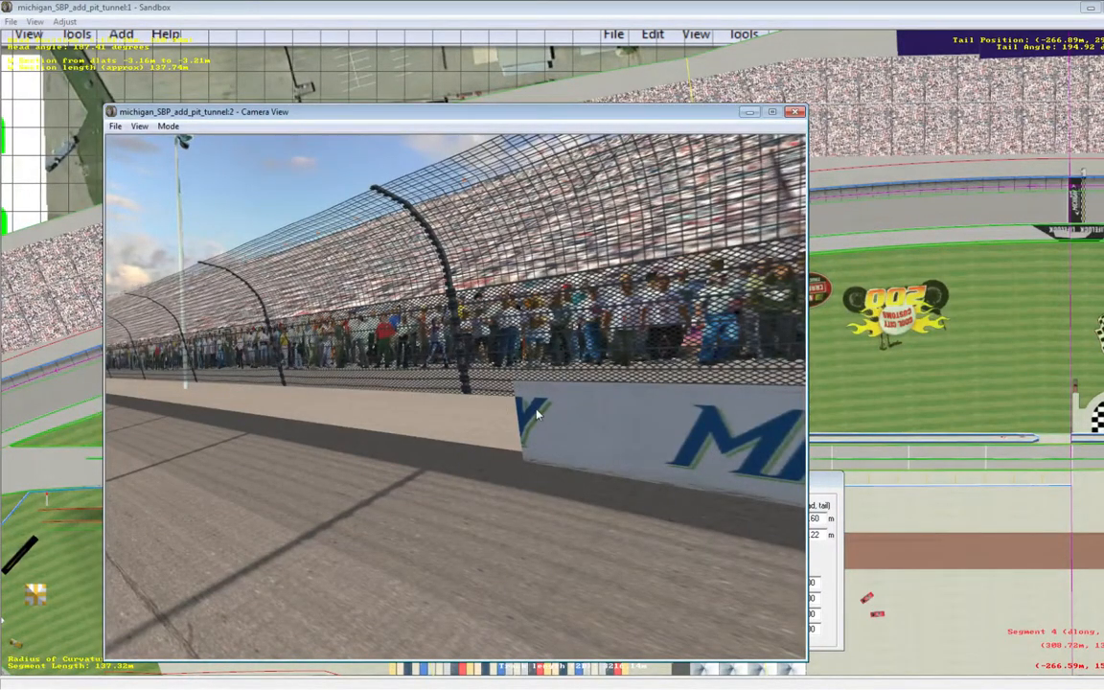
Step: Set the third texture segment's start to 34.00 m and check its edge before the word MICHIGAN
click(824, 500)
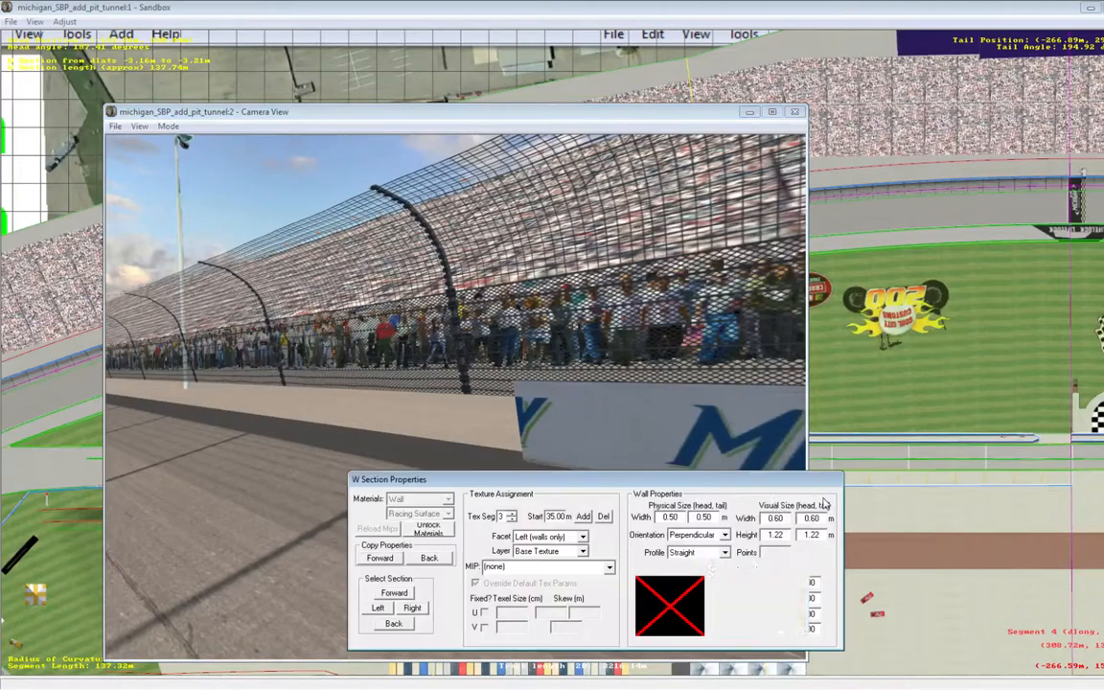
click(556, 519)
key(BackSpace)
text(4)
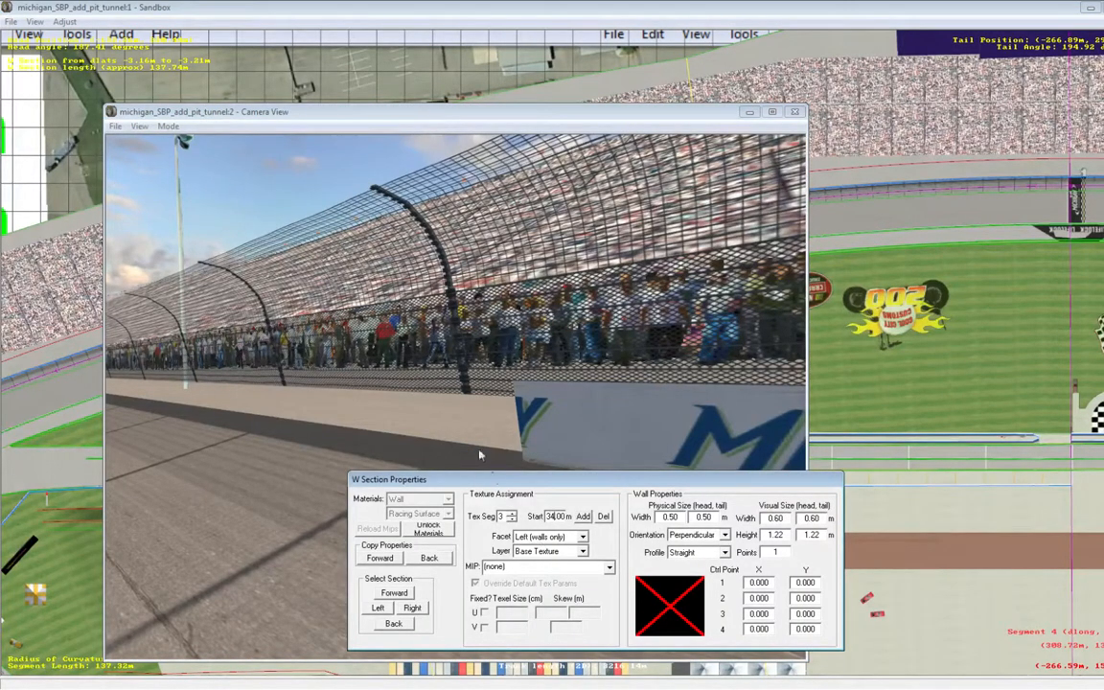
click(480, 455)
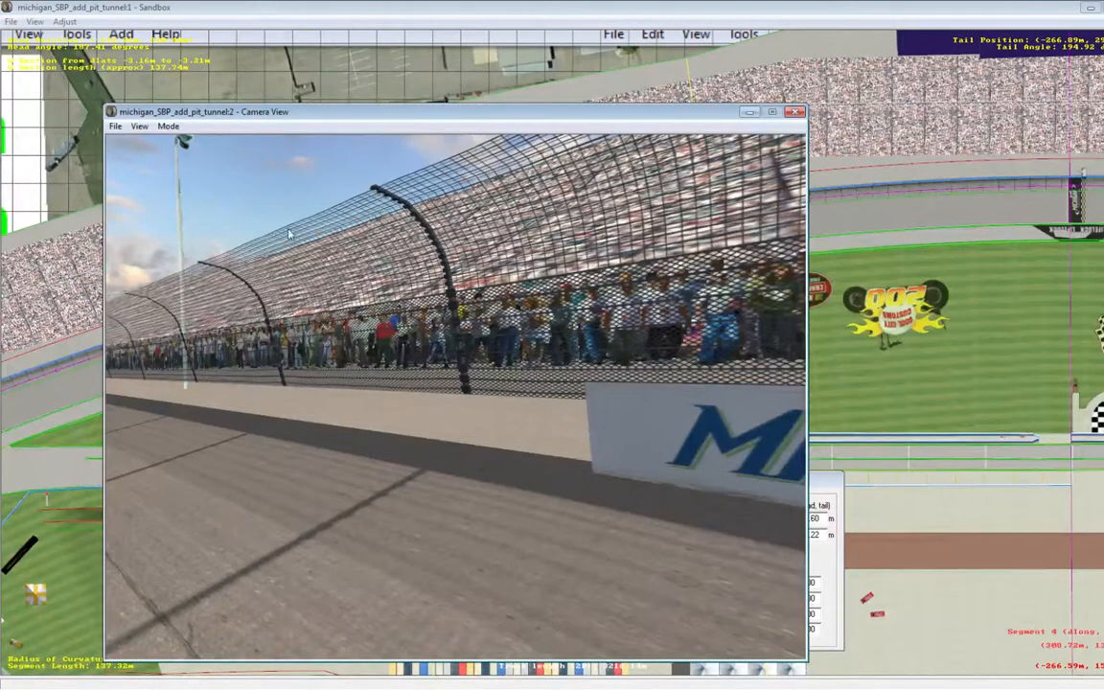
Step: Assign the wallsl.mip texture to the left facet of the third texture segment
click(168, 125)
click(200, 158)
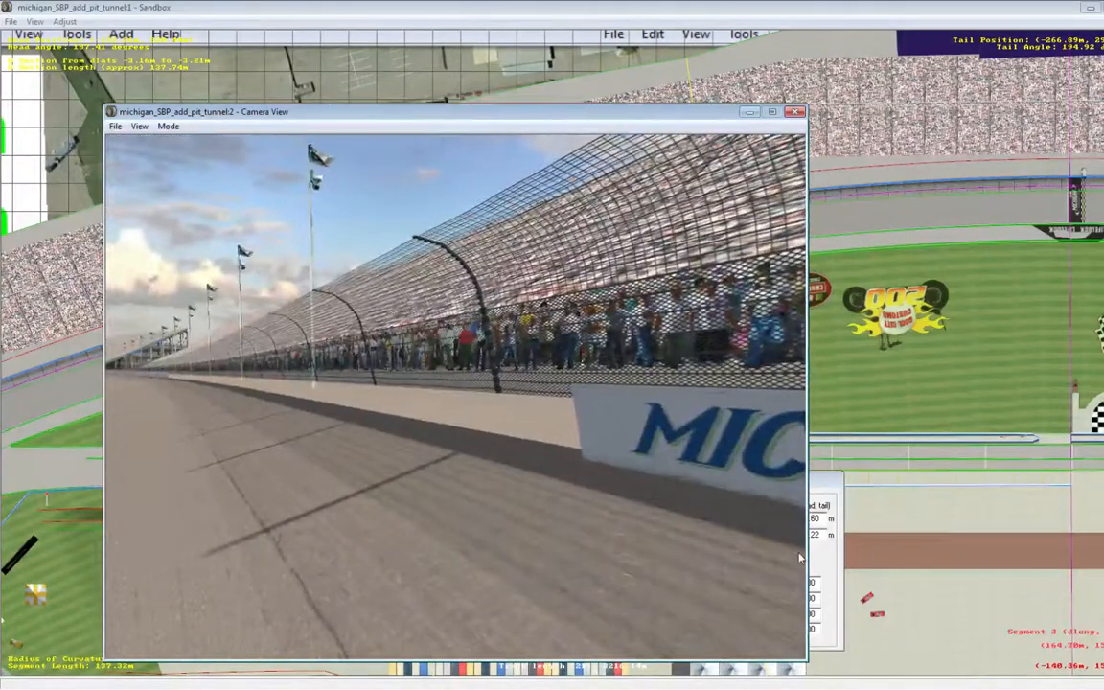
click(817, 550)
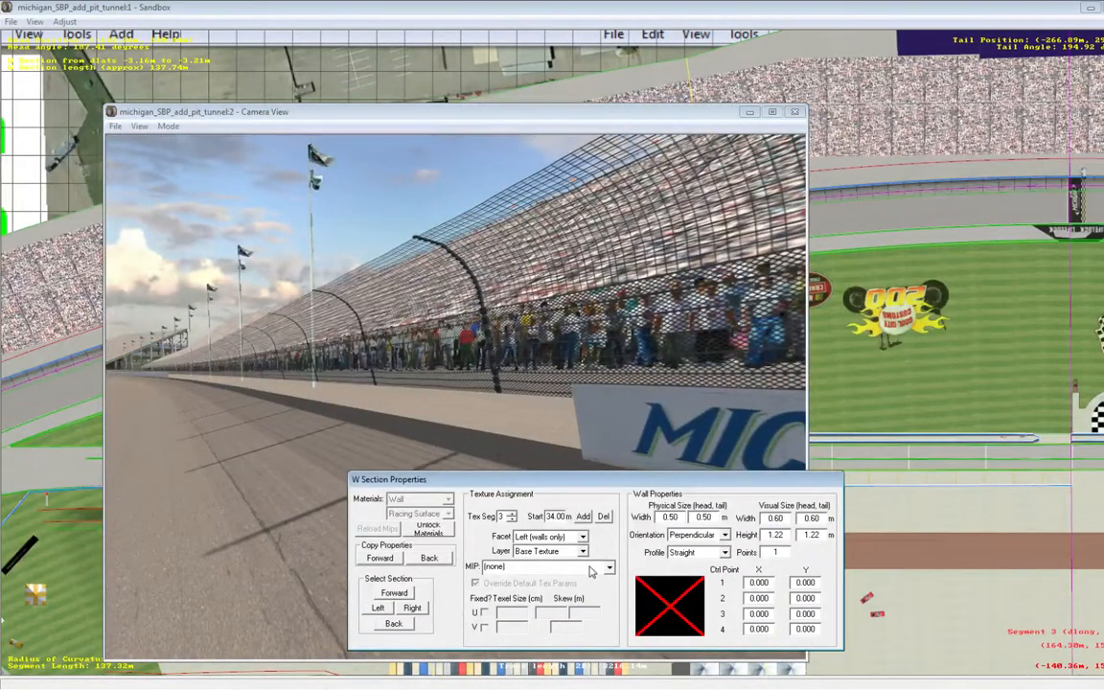
click(607, 567)
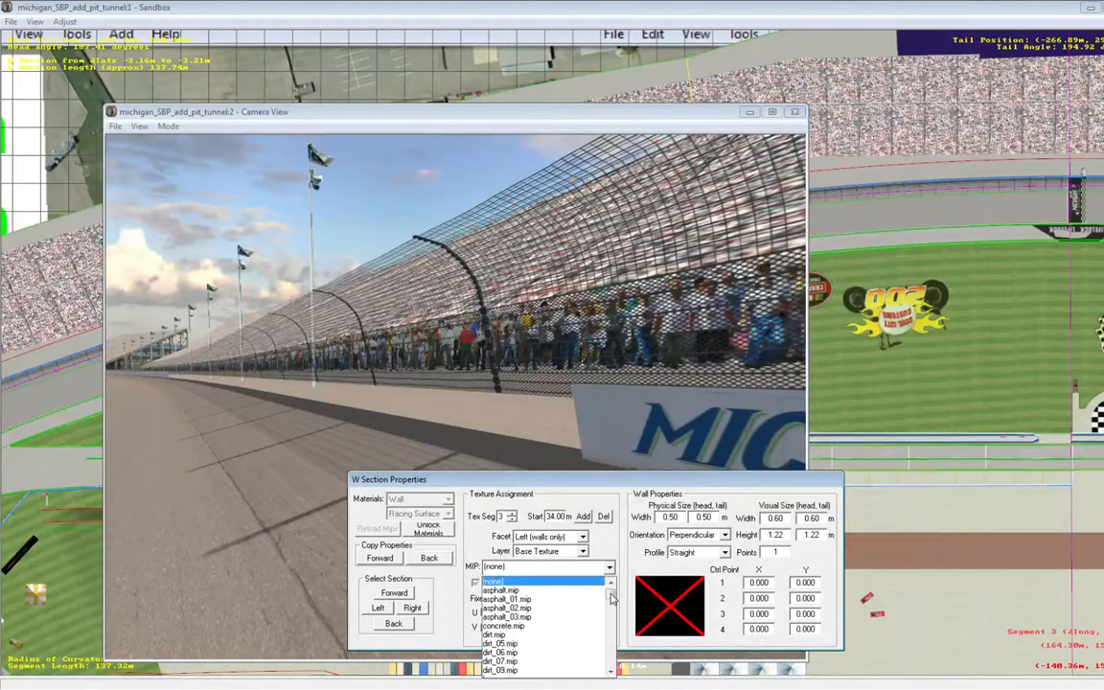
drag(611, 599, 611, 660)
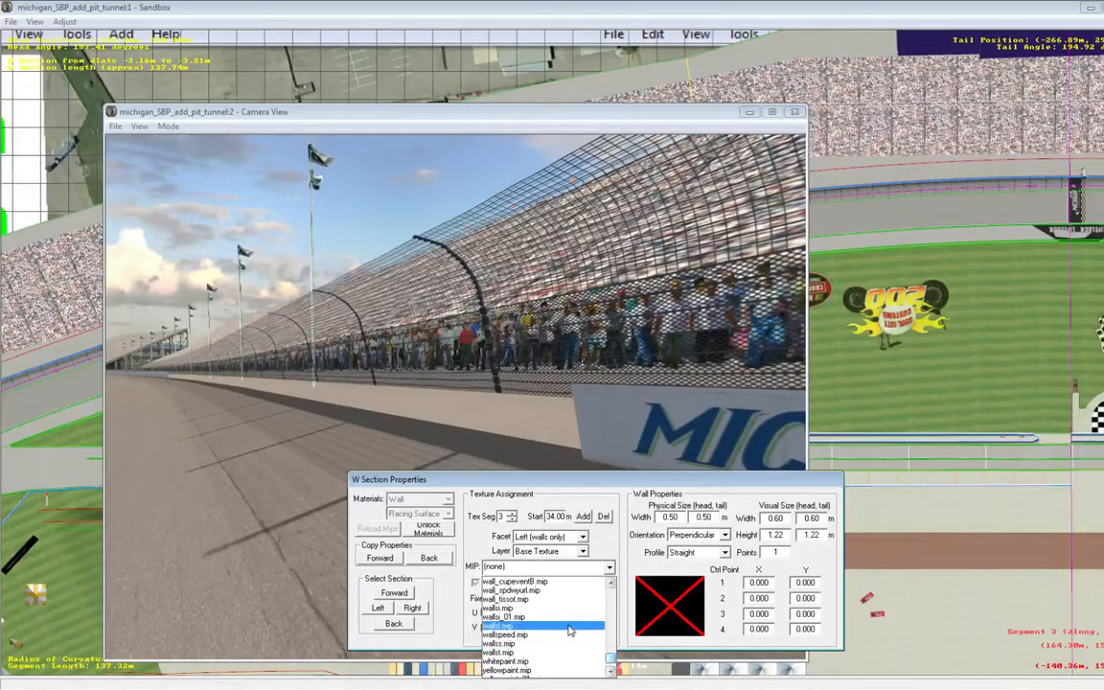
click(508, 590)
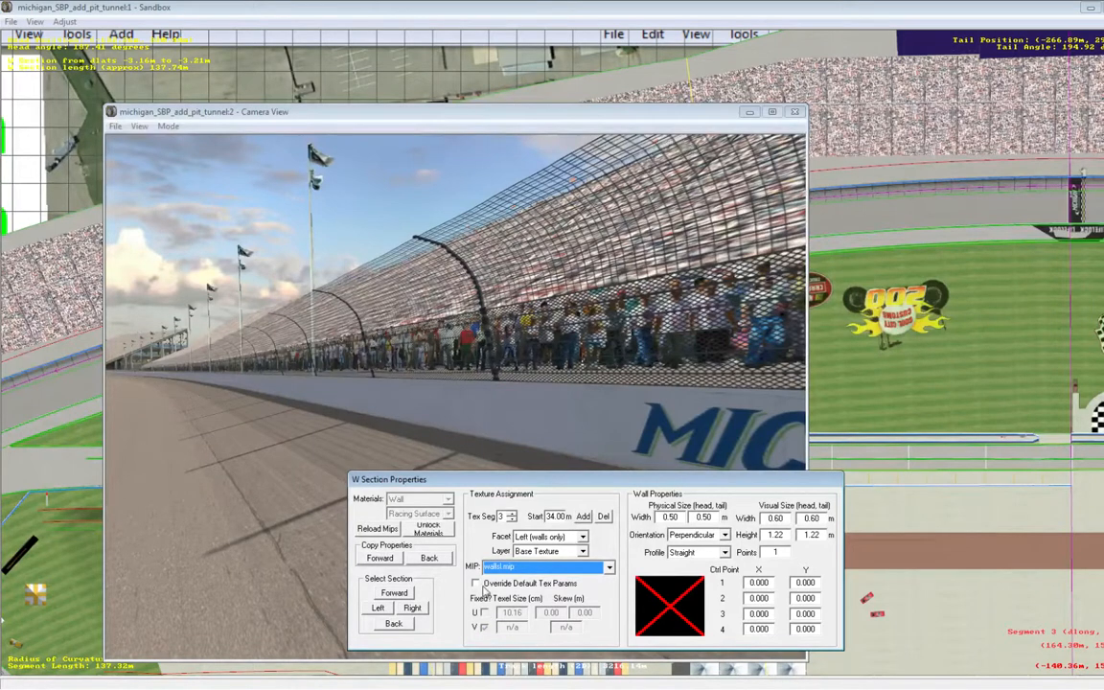
Step: Override the default texture parameters on the third segment's left facet with a U texel size of 2.00 cm
click(476, 582)
key(Delete)
key(Delete)
key(Delete)
key(Delete)
key(Delete)
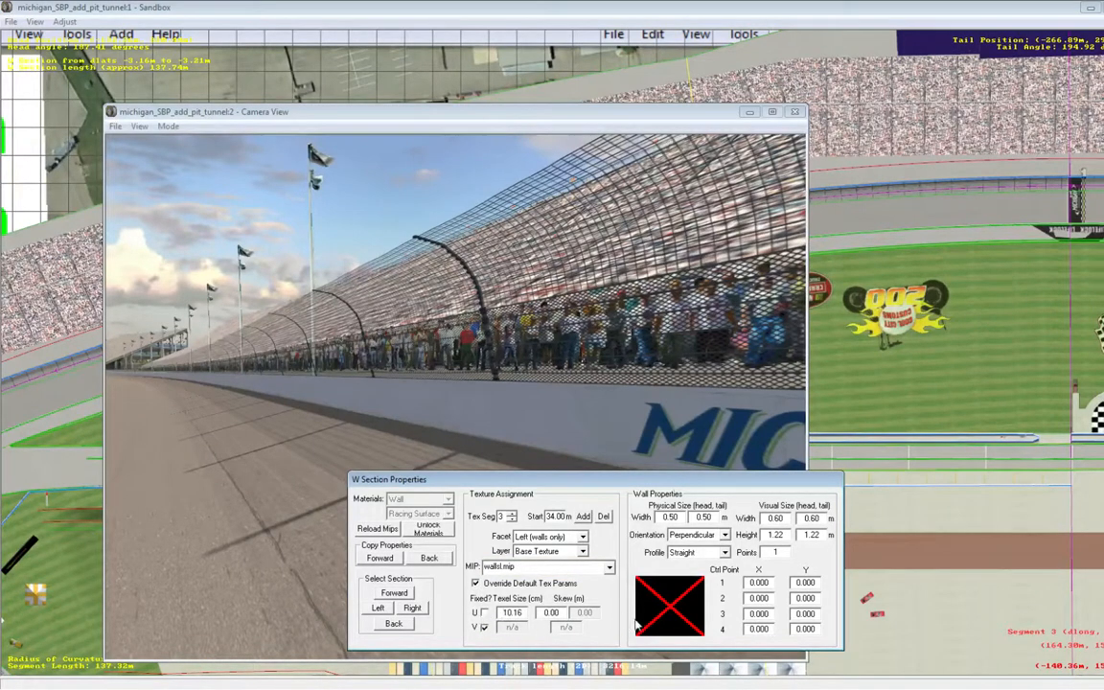
text(2.00)
Step: Assign the wallst.mip texture to the top facet of the third texture segment
click(167, 125)
click(194, 141)
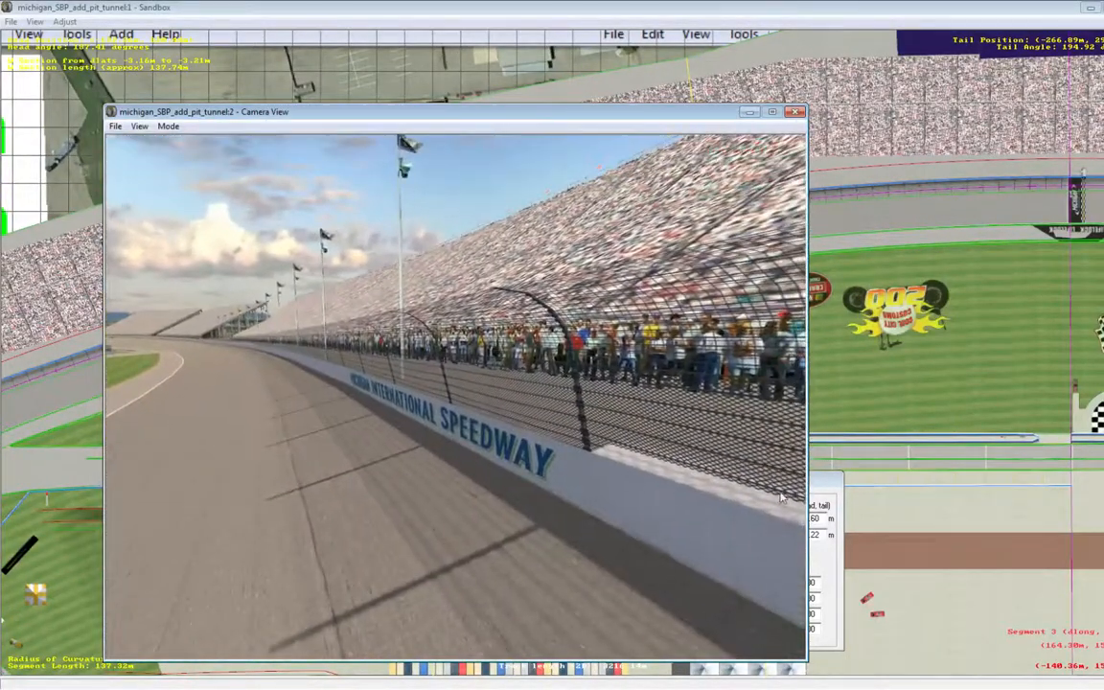
double_click(733, 448)
click(581, 537)
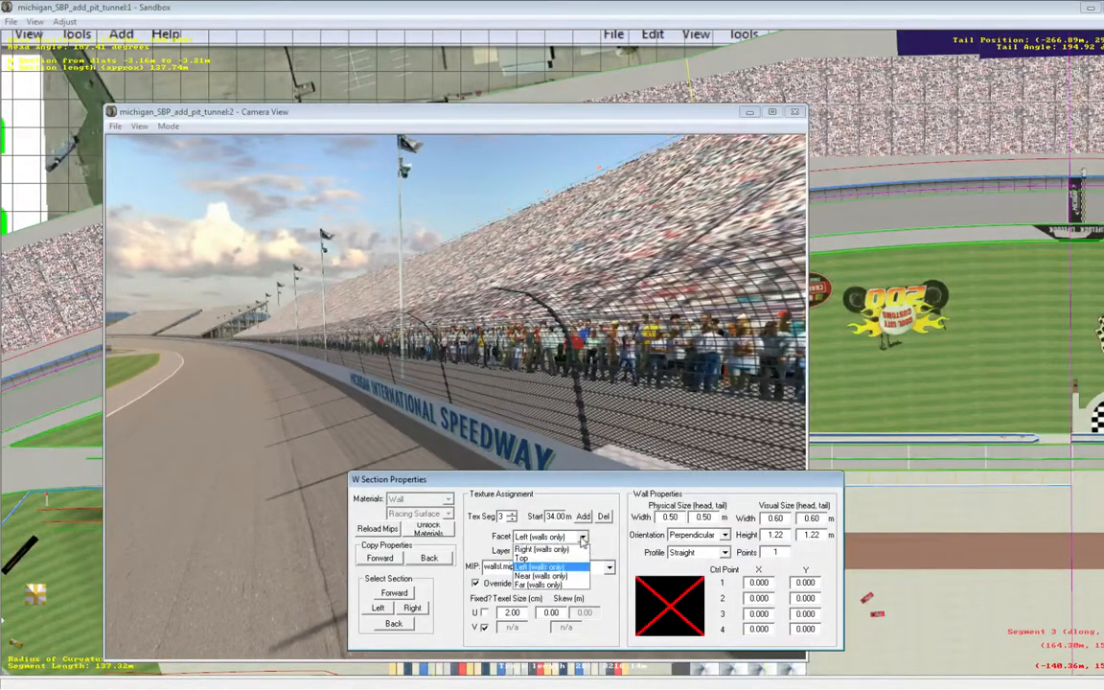
click(554, 558)
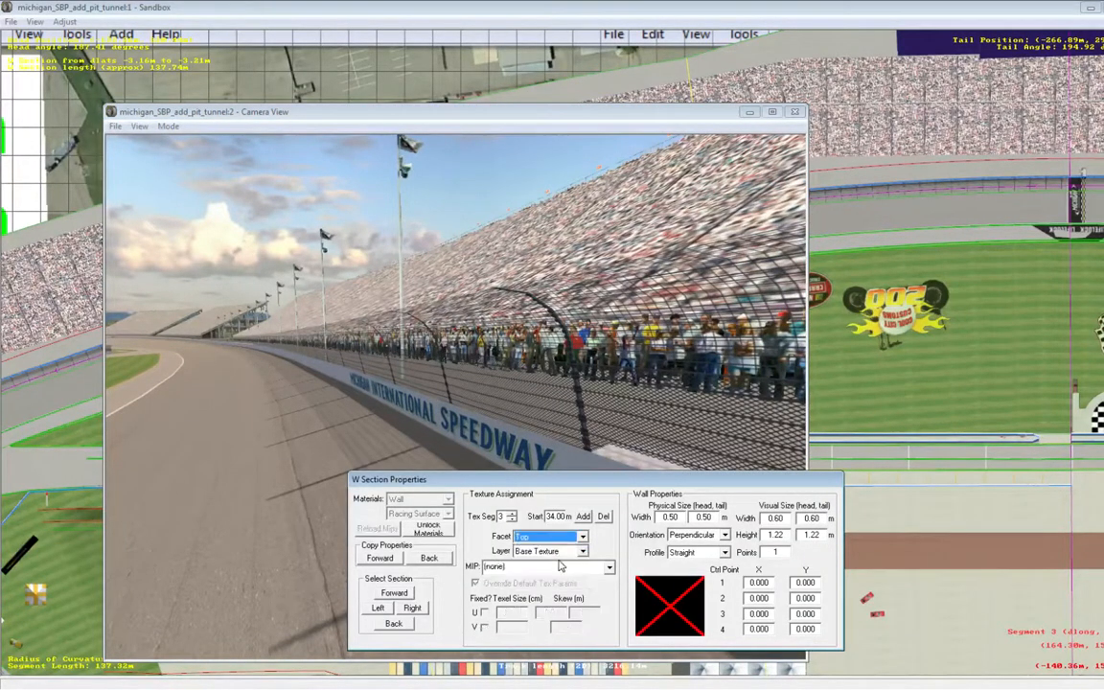
click(610, 568)
drag(612, 597, 615, 661)
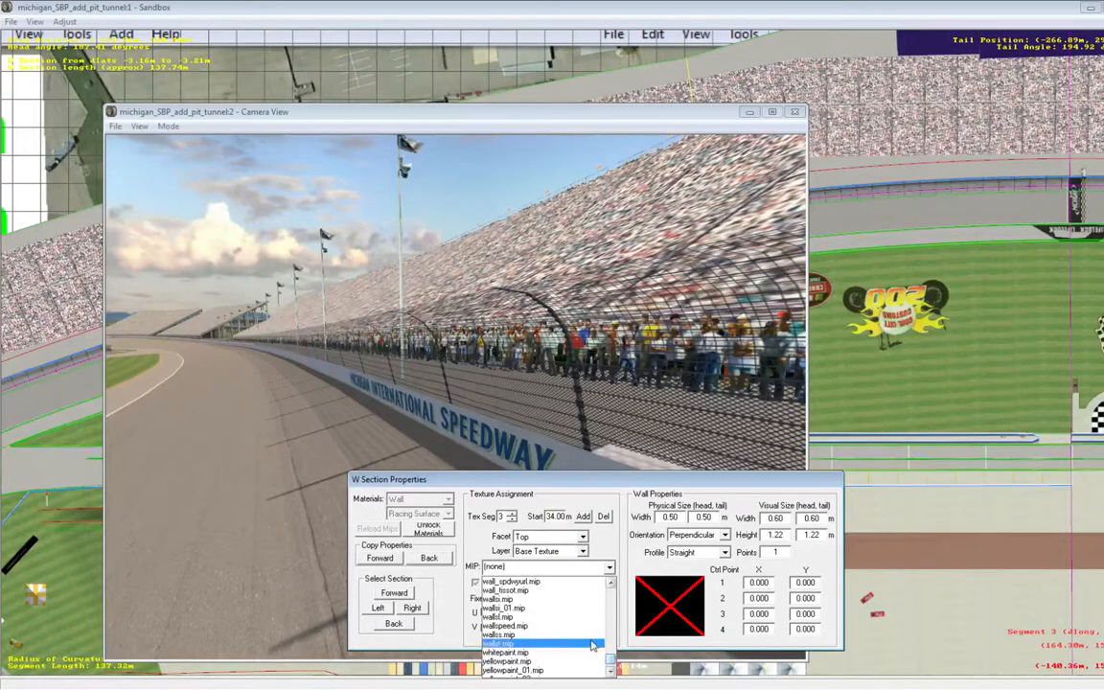
click(522, 643)
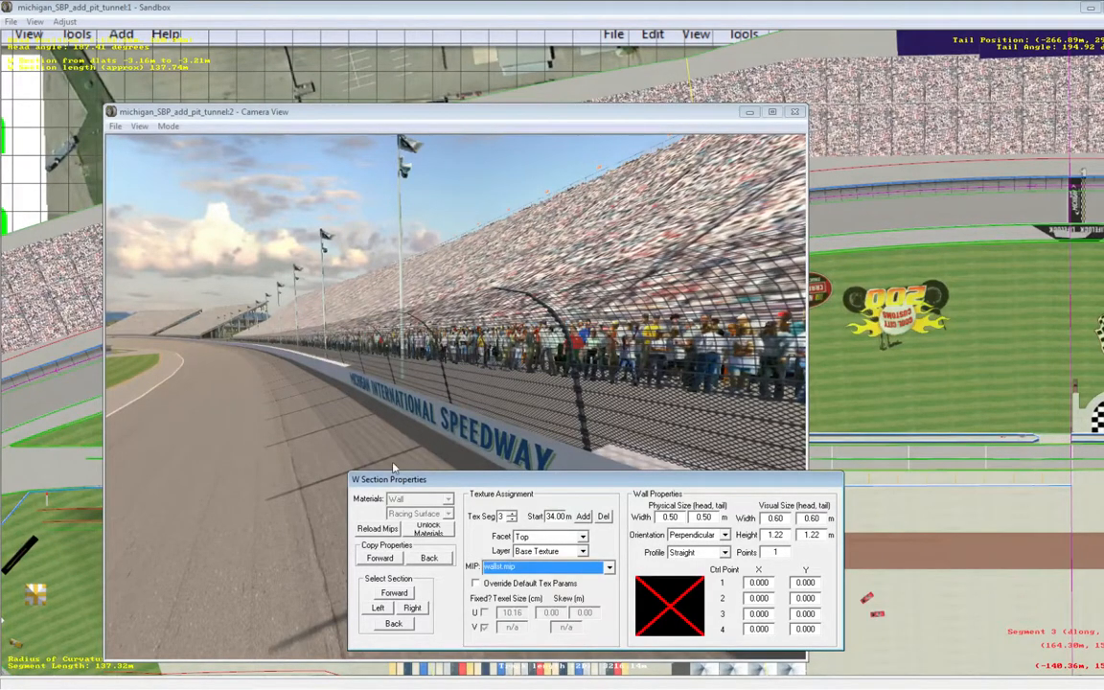
Step: Override the default texture parameters on the third segment's top facet with a U texel size of 1.00 cm
click(476, 584)
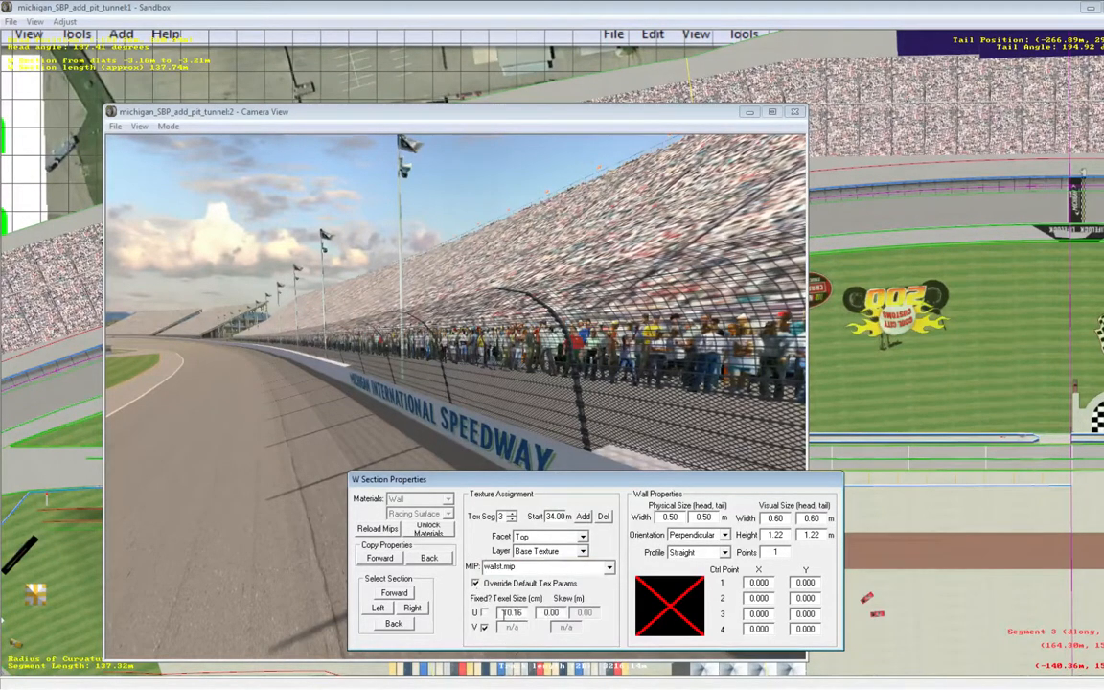
key(Delete)
key(Delete)
text(1.00)
Step: Assign the wallst.mip texture to the top facet of the second texture segment and check it in the camera view
click(511, 516)
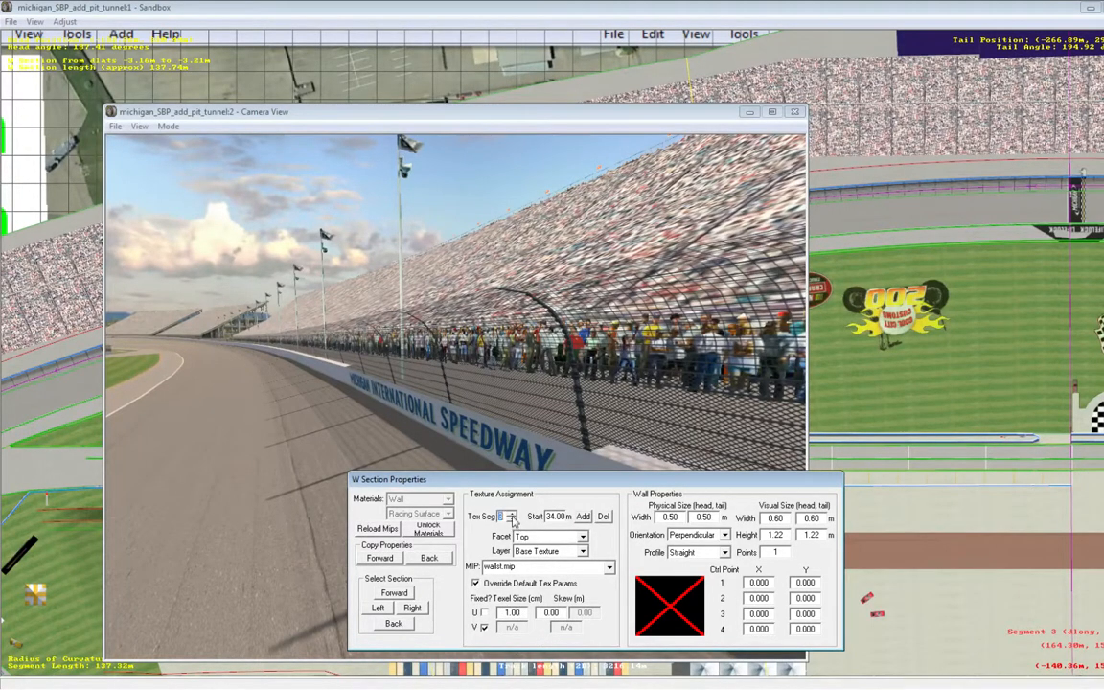
click(511, 517)
click(610, 567)
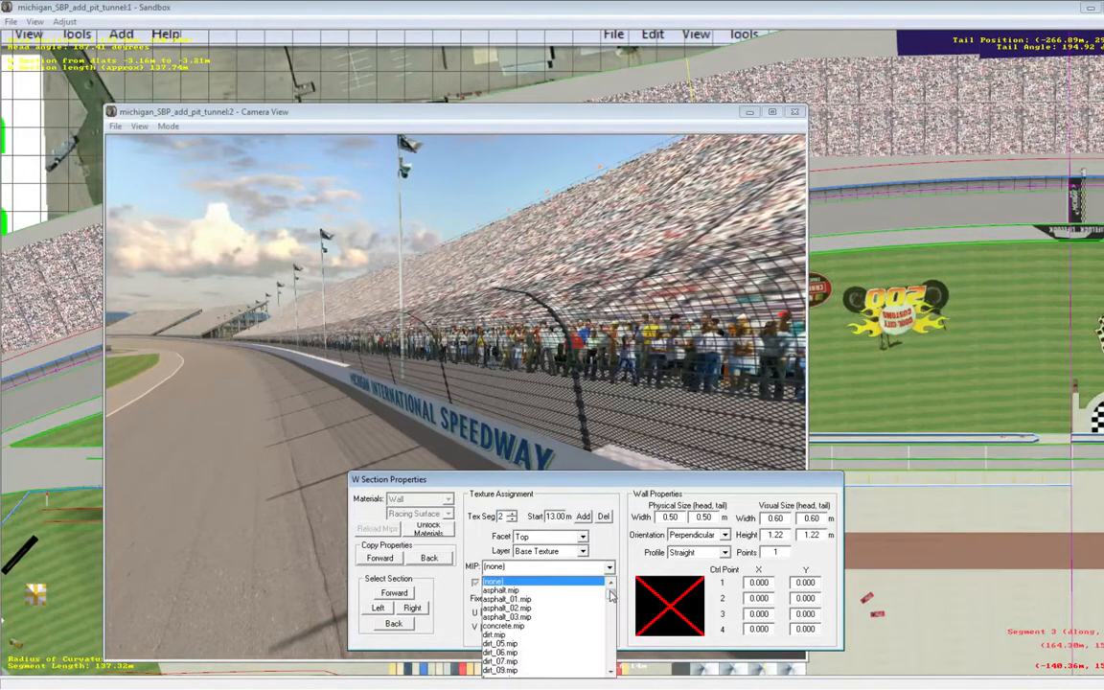
drag(611, 586, 616, 656)
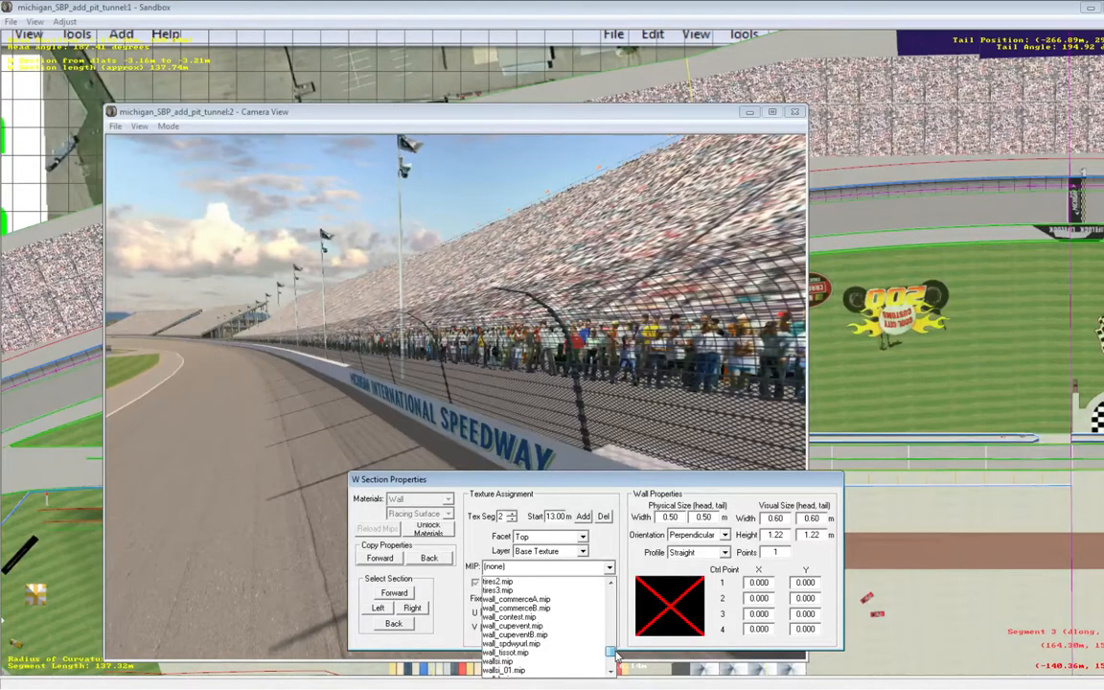
drag(616, 656, 612, 660)
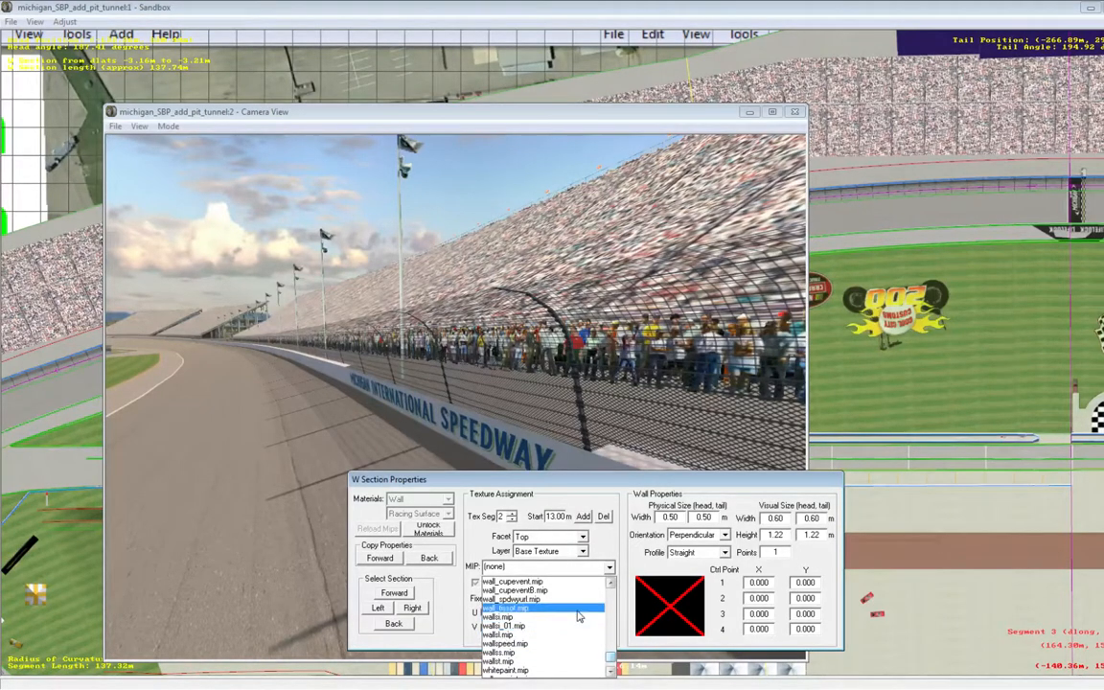
click(566, 652)
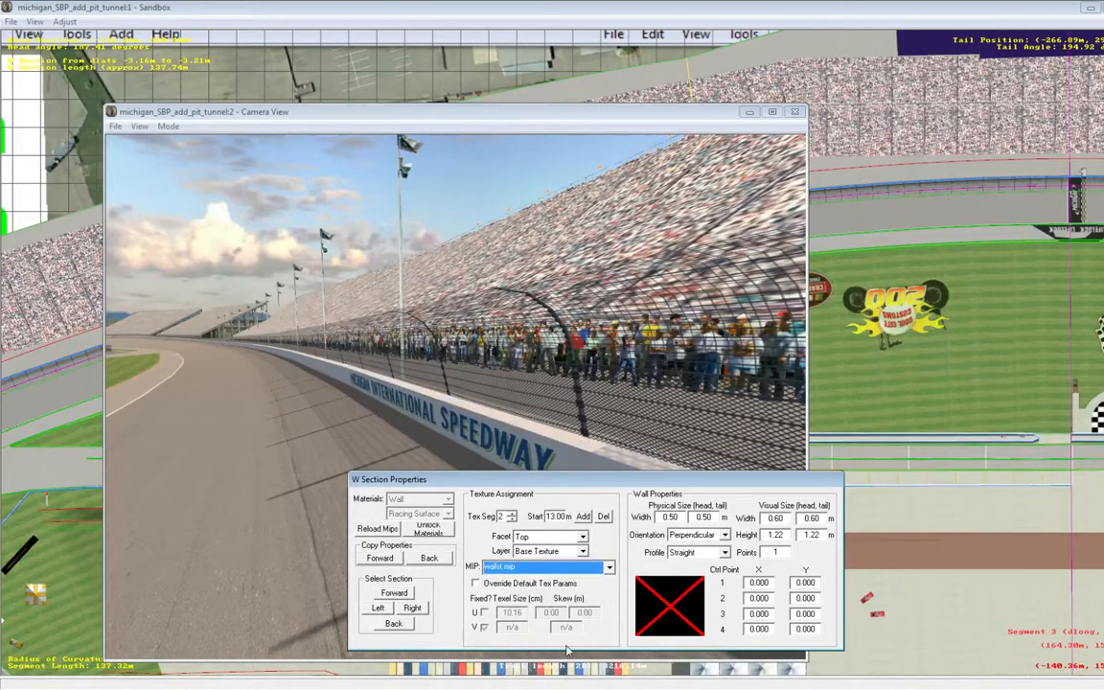
click(258, 275)
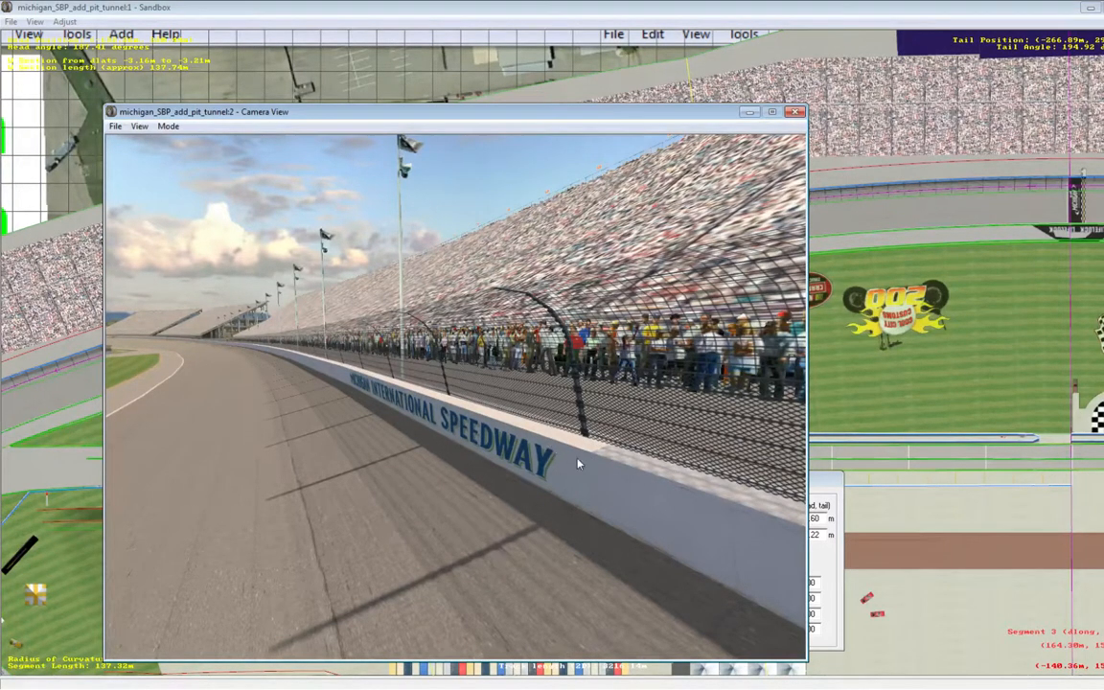
Step: Assign the wallsl.mip texture to the right facet of the second texture segment while viewing the wall from the grandstand side
click(822, 555)
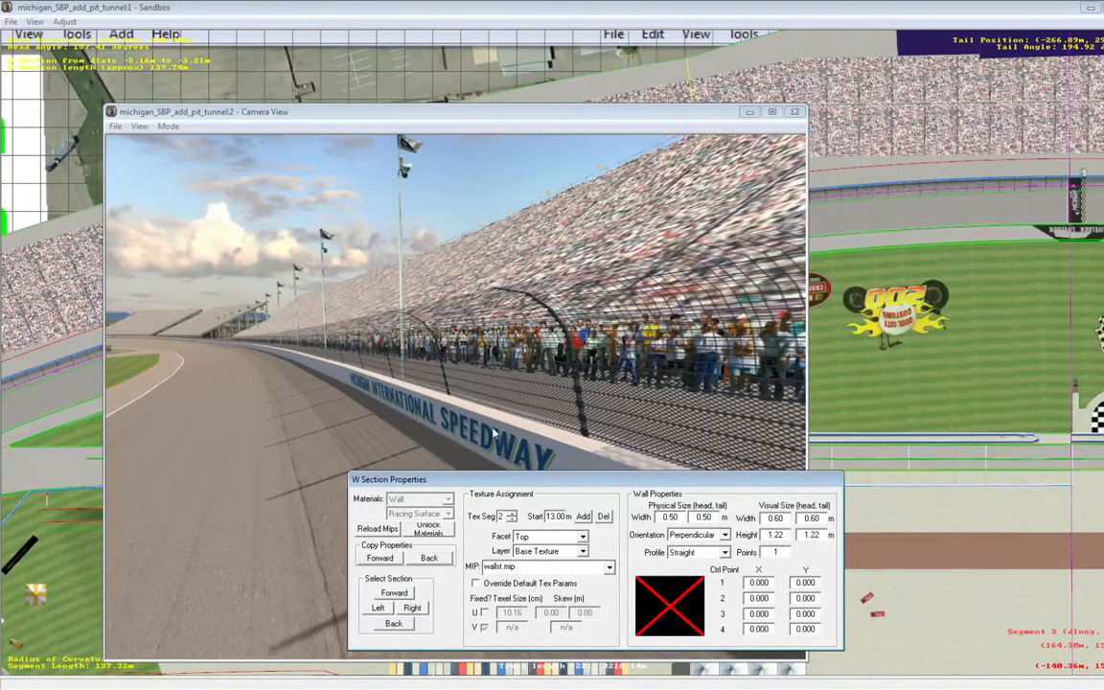
click(579, 537)
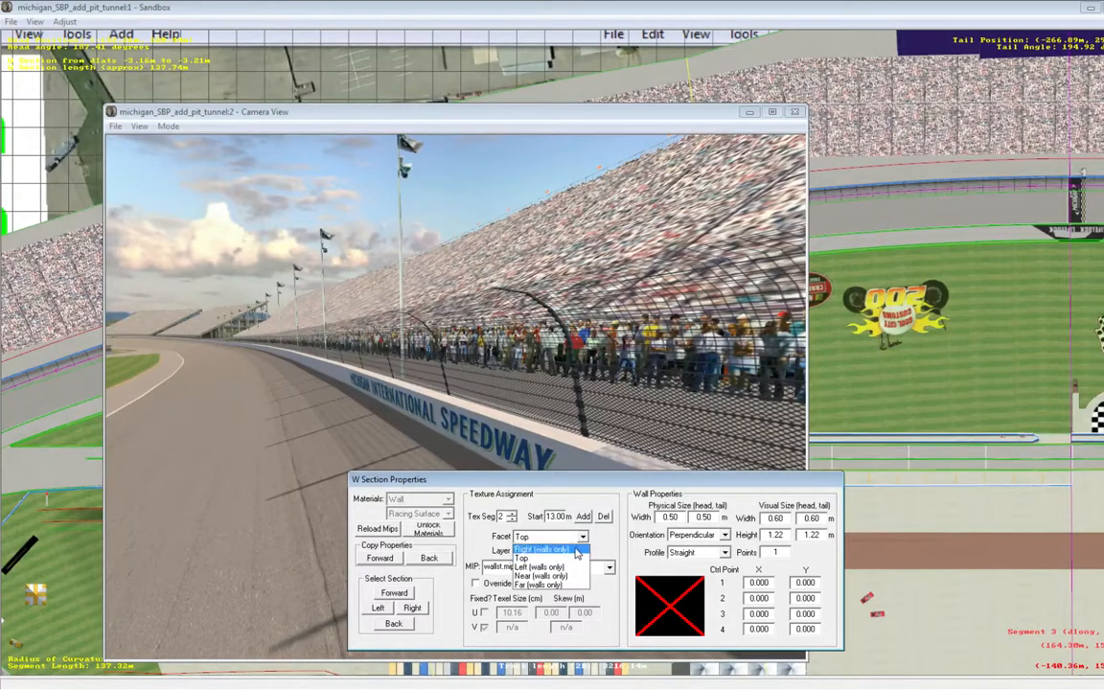
click(578, 550)
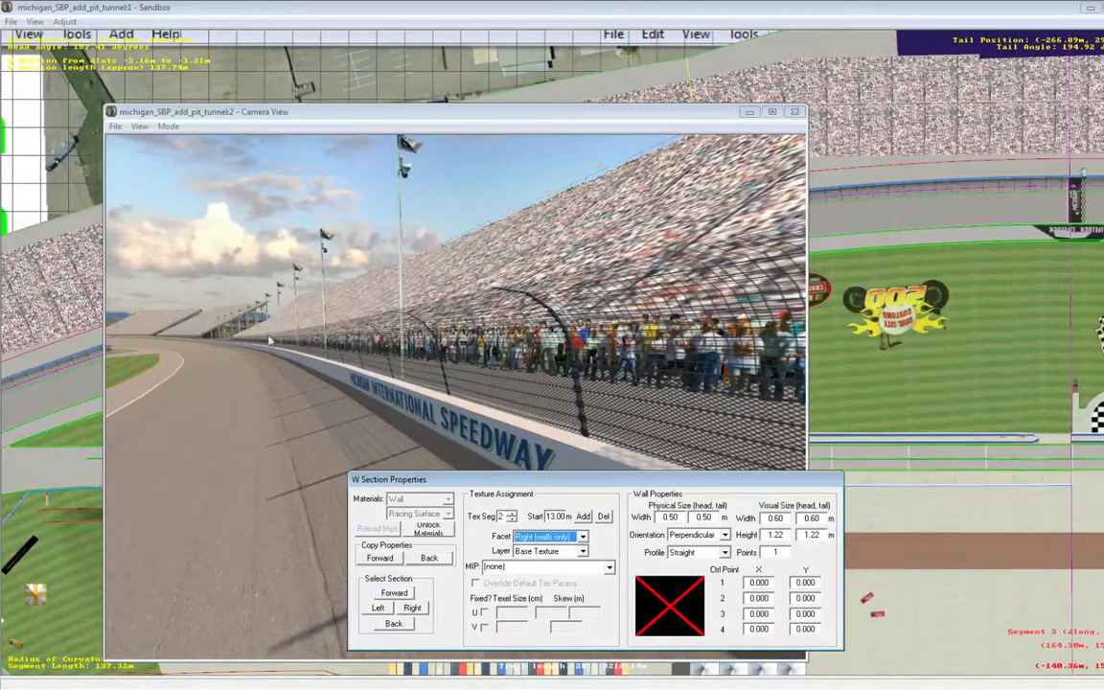
click(166, 125)
click(182, 158)
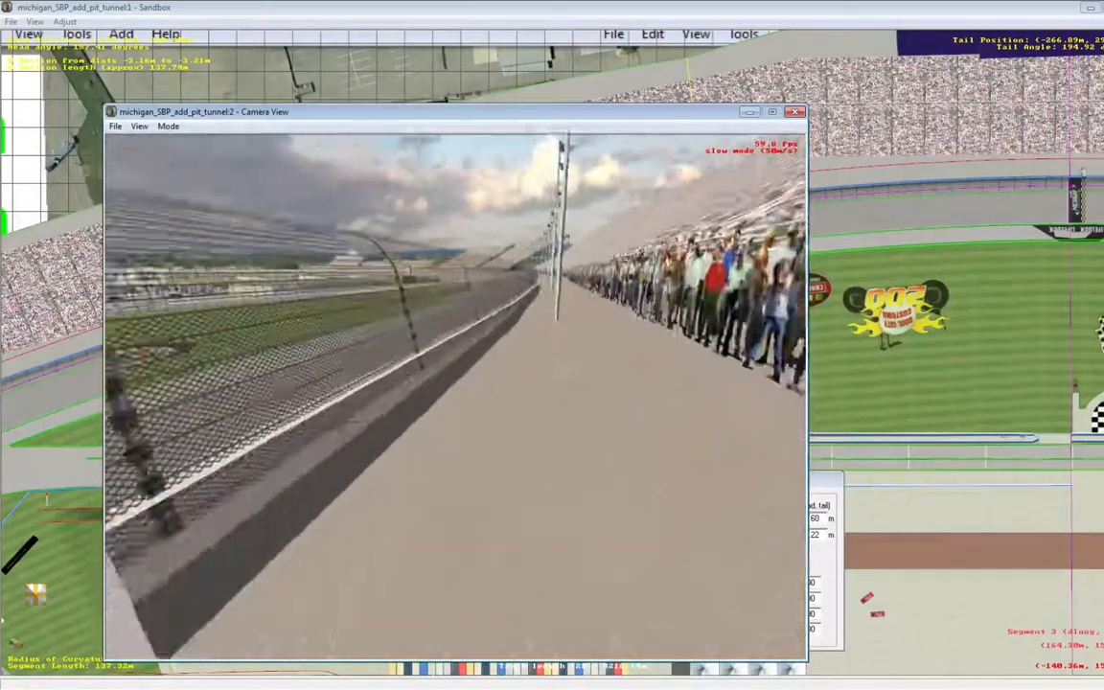
click(743, 502)
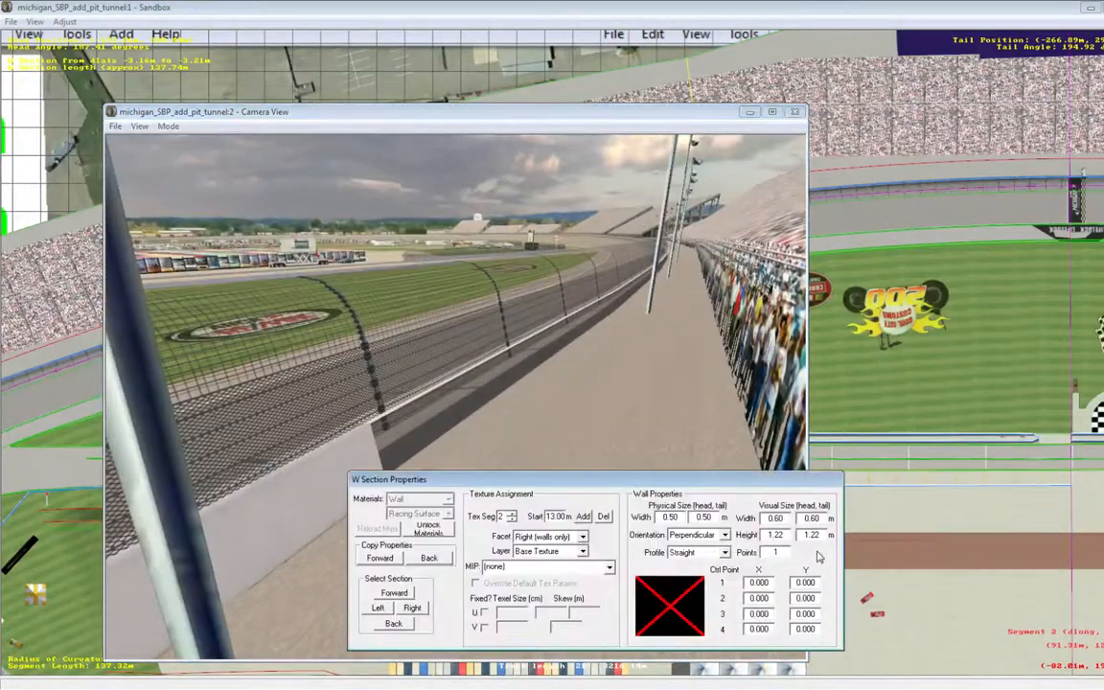
click(559, 567)
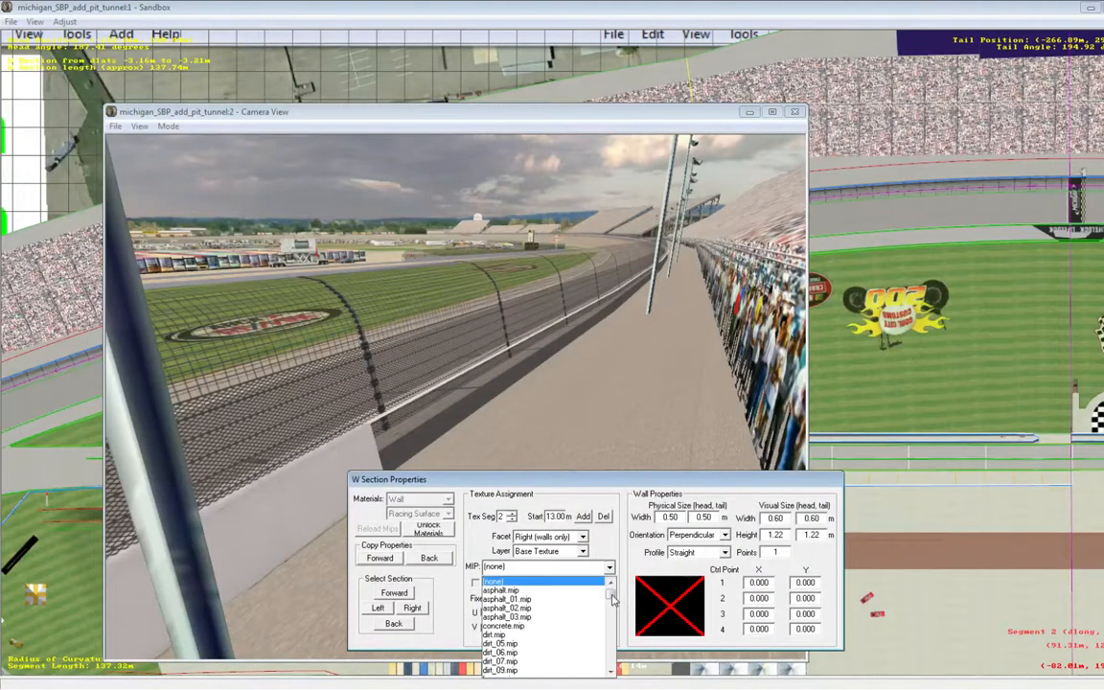
drag(611, 587, 617, 657)
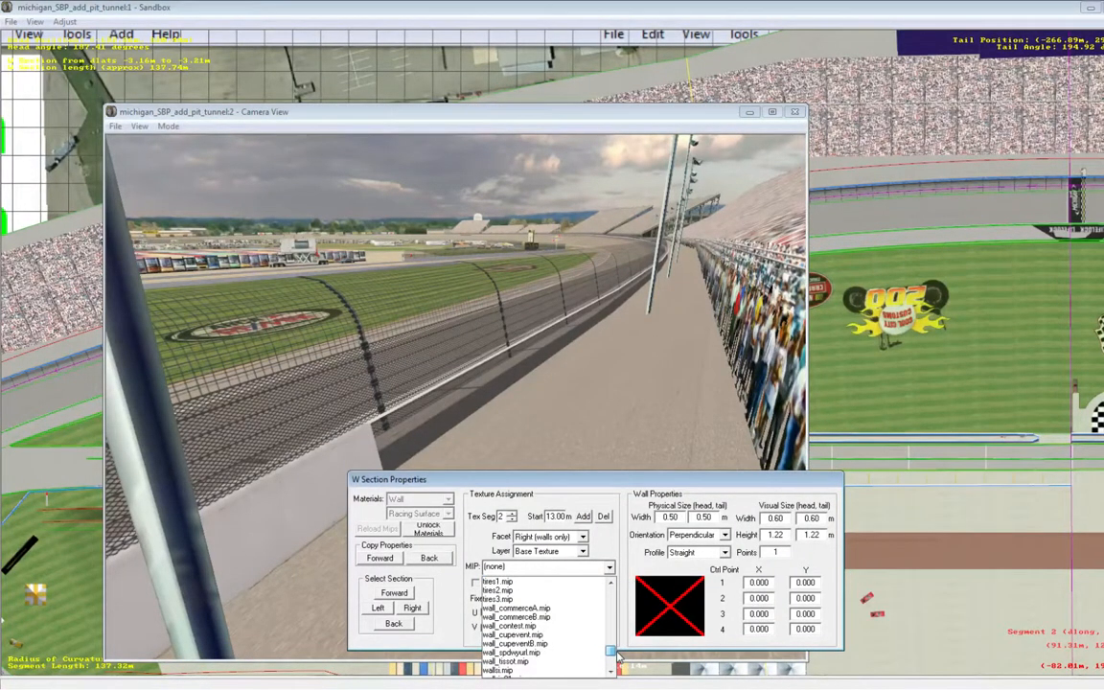
drag(617, 657, 619, 659)
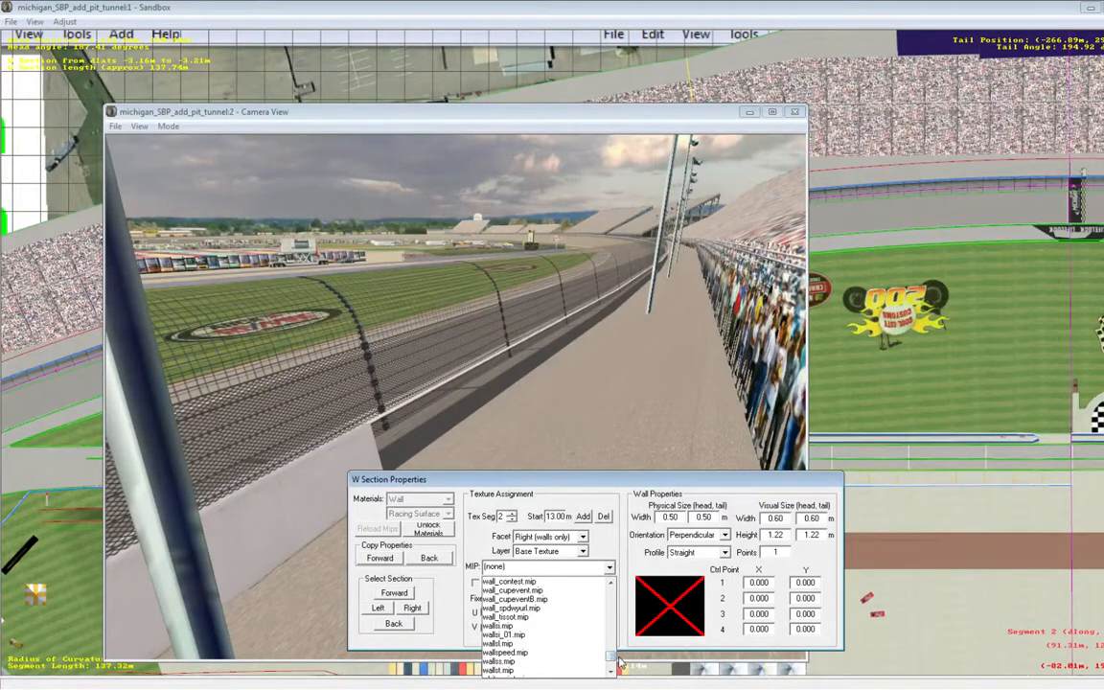
click(552, 644)
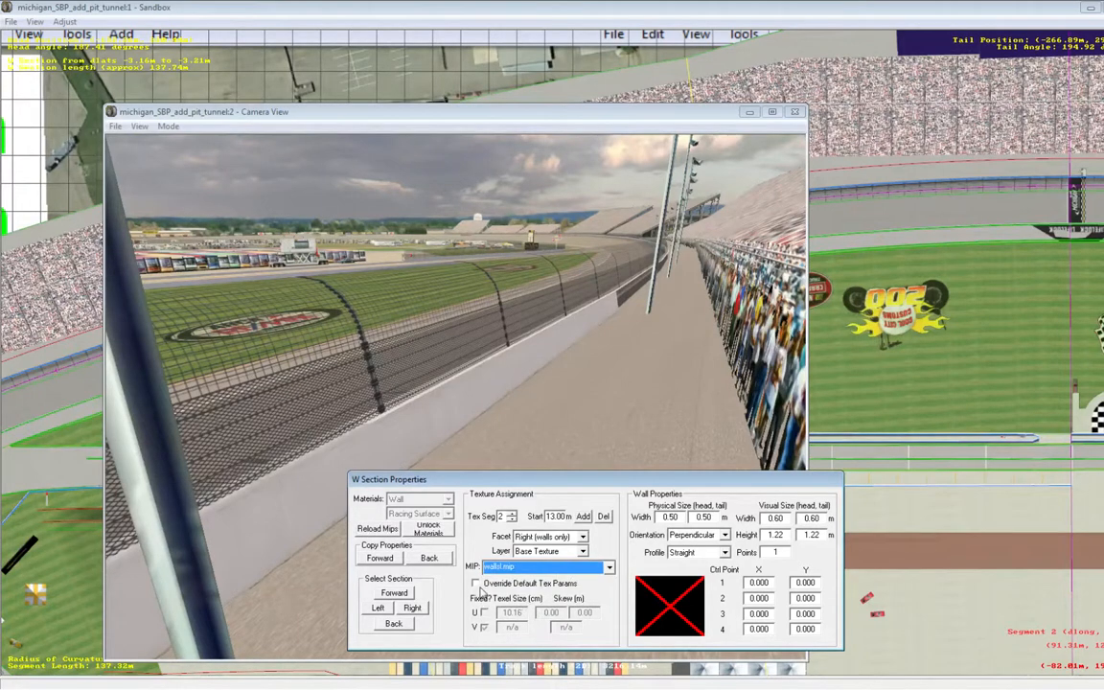
Step: Override the default texture parameters on the second segment's right facet with a U texel size of 5.00 cm
click(500, 612)
key(Delete)
key(Delete)
key(Delete)
key(Delete)
key(Delete)
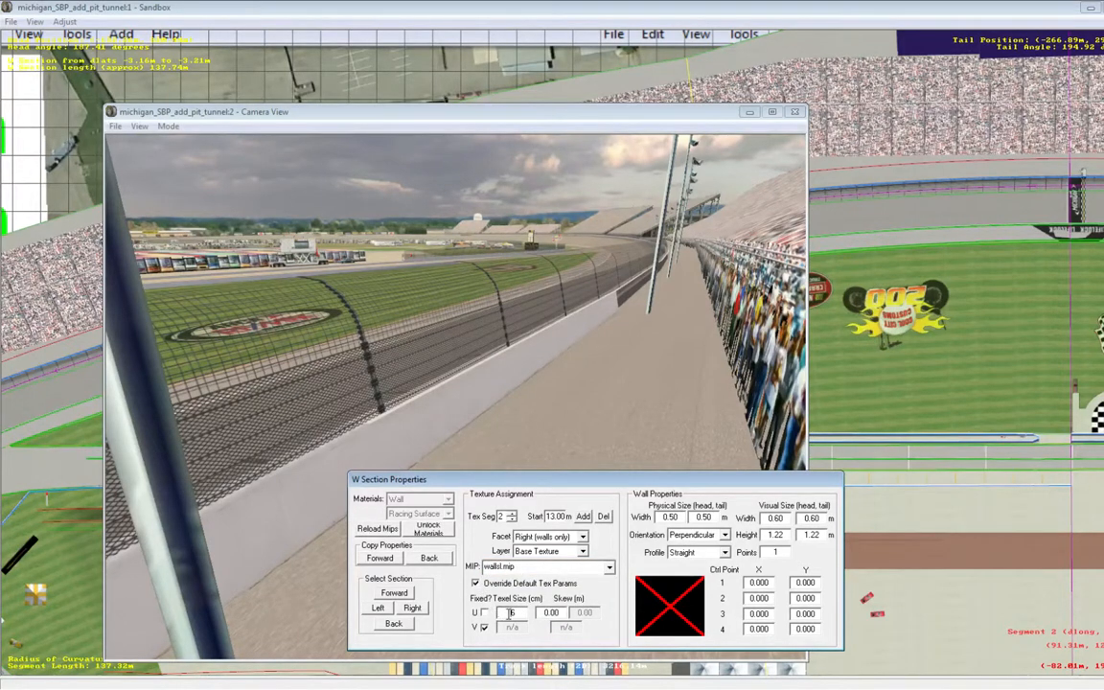
text(5.00)
Step: Assign wallsl.mip to the third segment's right facet with an overridden U texel size of 2.00 cm, and check the wall in the camera view
click(513, 513)
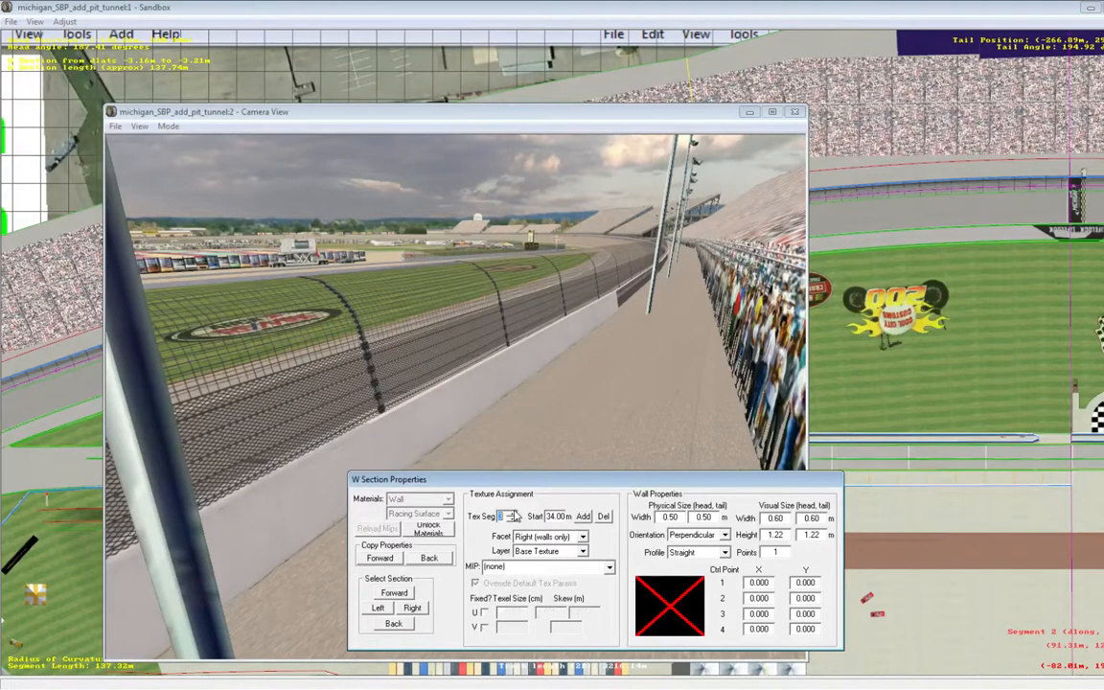
click(609, 566)
drag(615, 622, 617, 668)
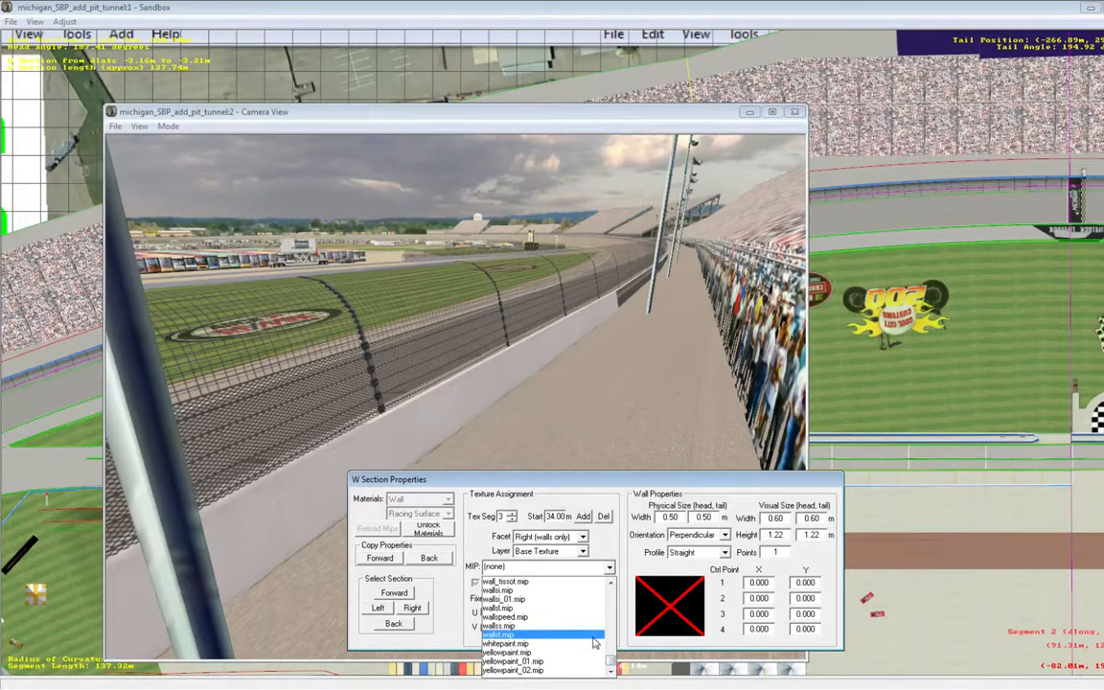
click(590, 602)
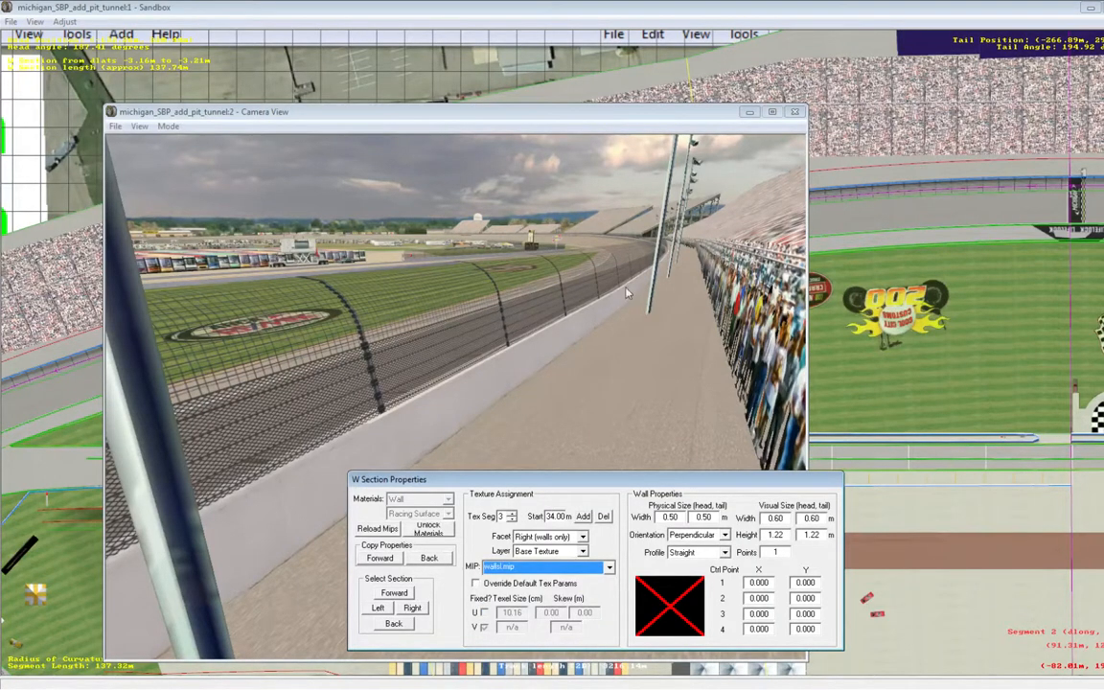
click(476, 583)
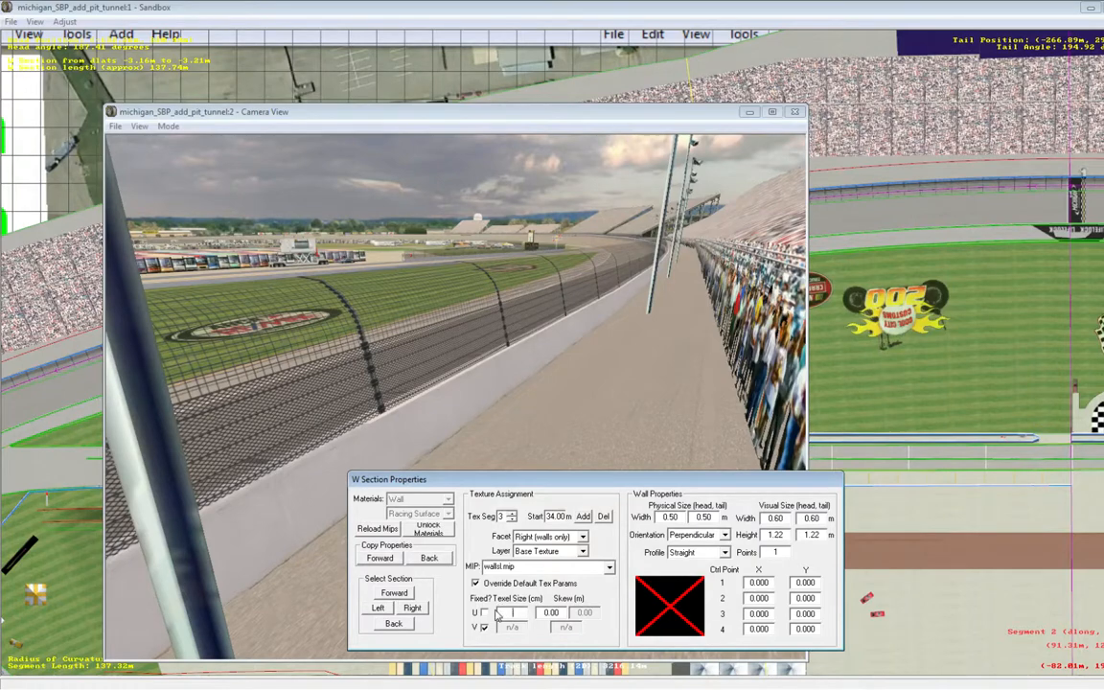
click(496, 462)
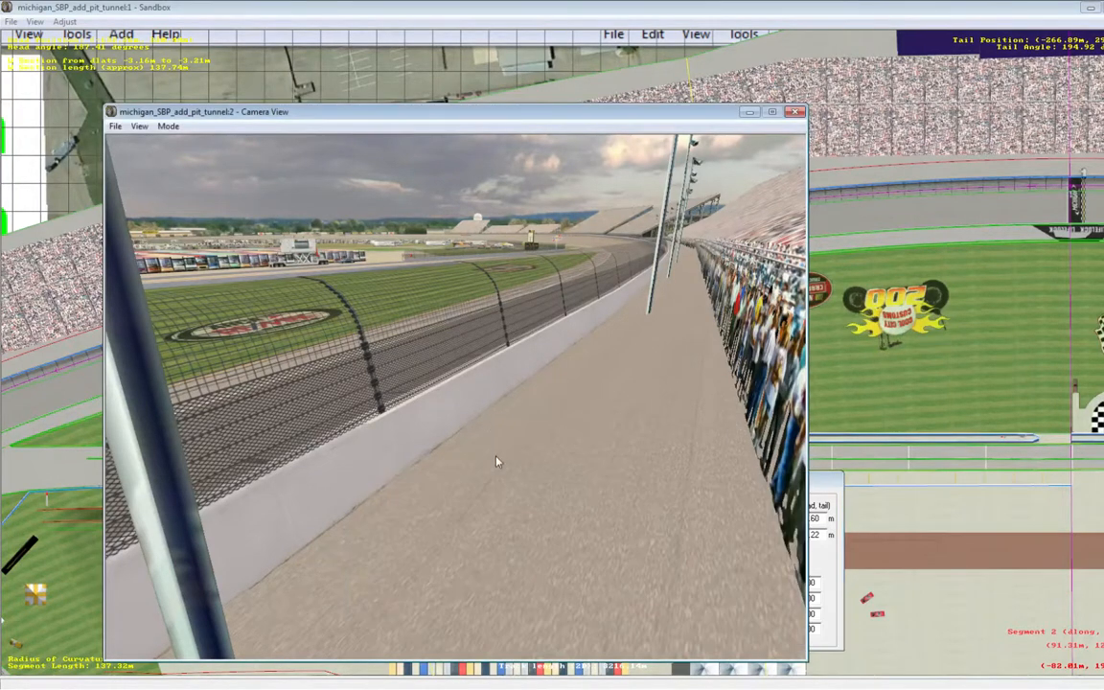
click(170, 127)
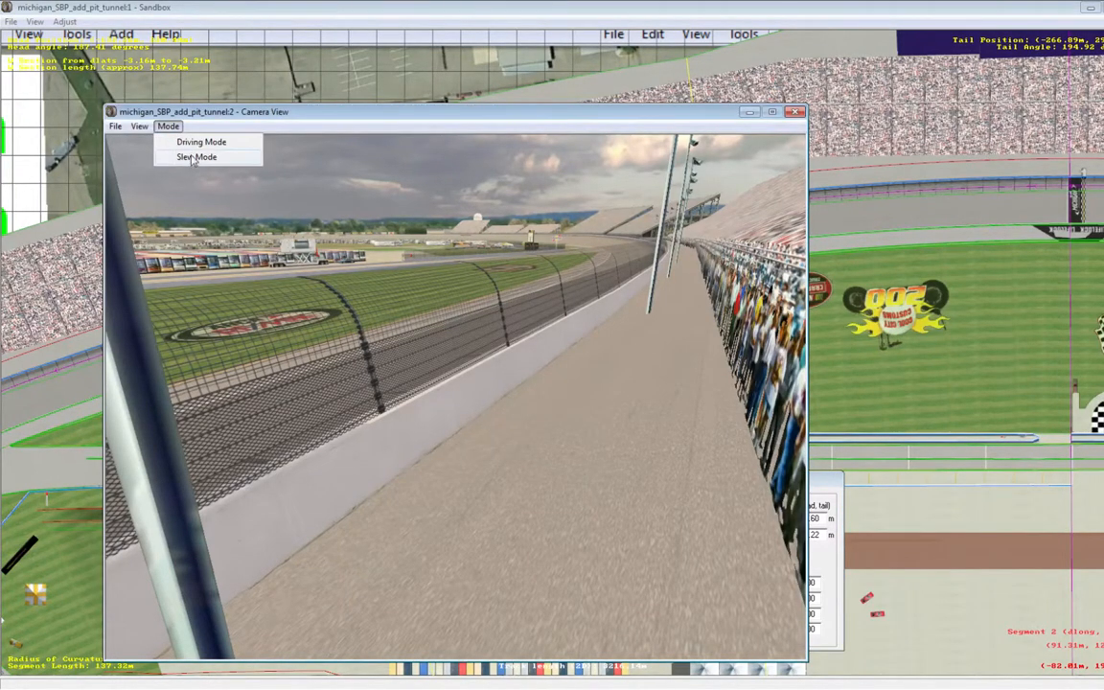
click(184, 157)
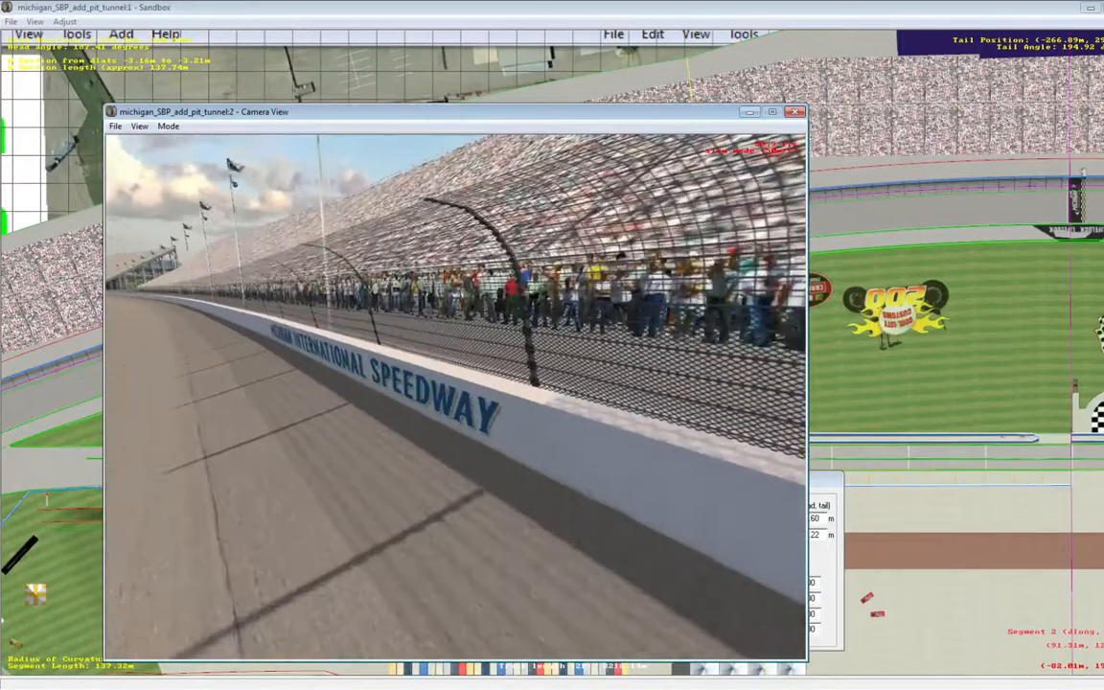
Step: Switch the texture assignment to the Light Map layer of the second texture segment's top facet
click(823, 561)
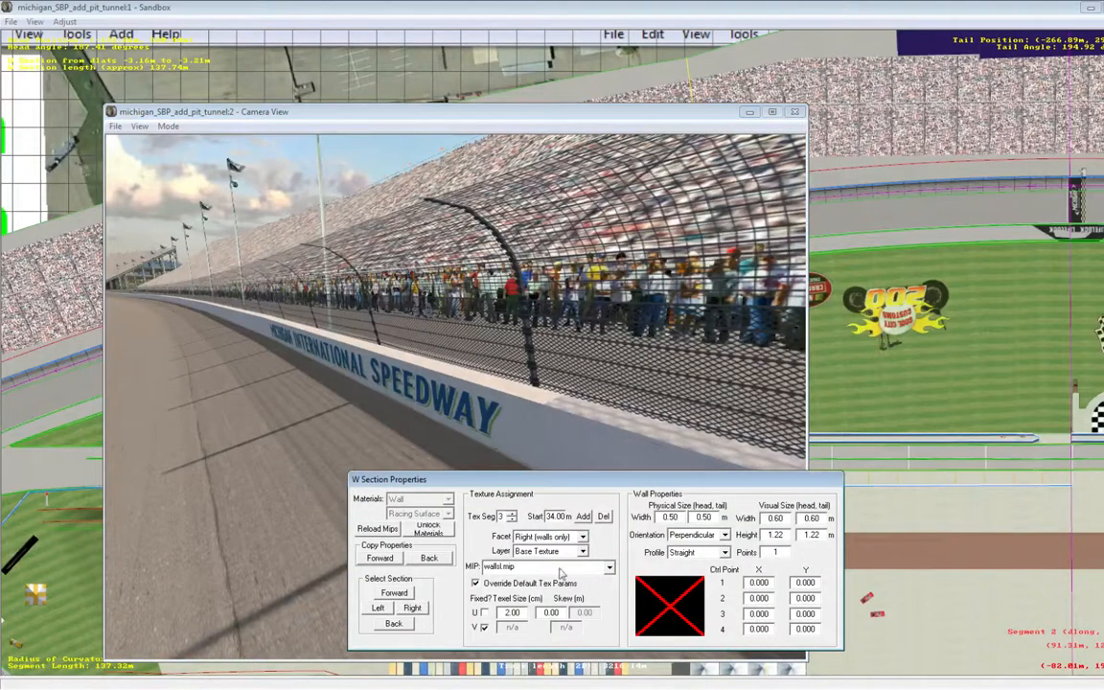
click(513, 521)
click(582, 553)
click(547, 573)
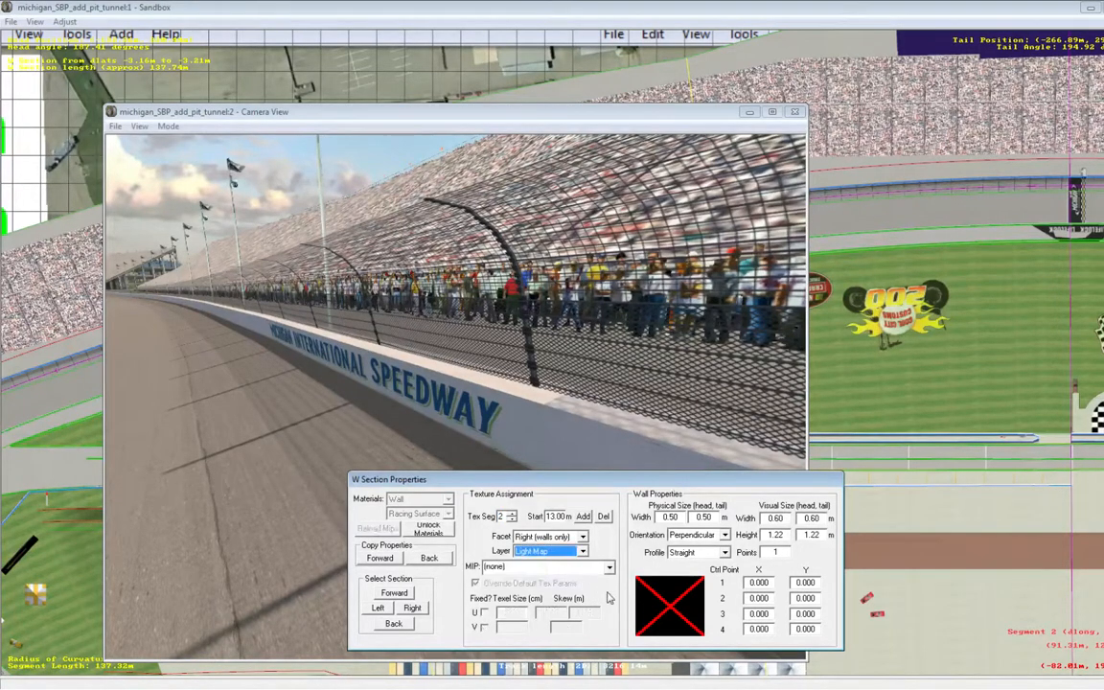
click(584, 538)
click(571, 559)
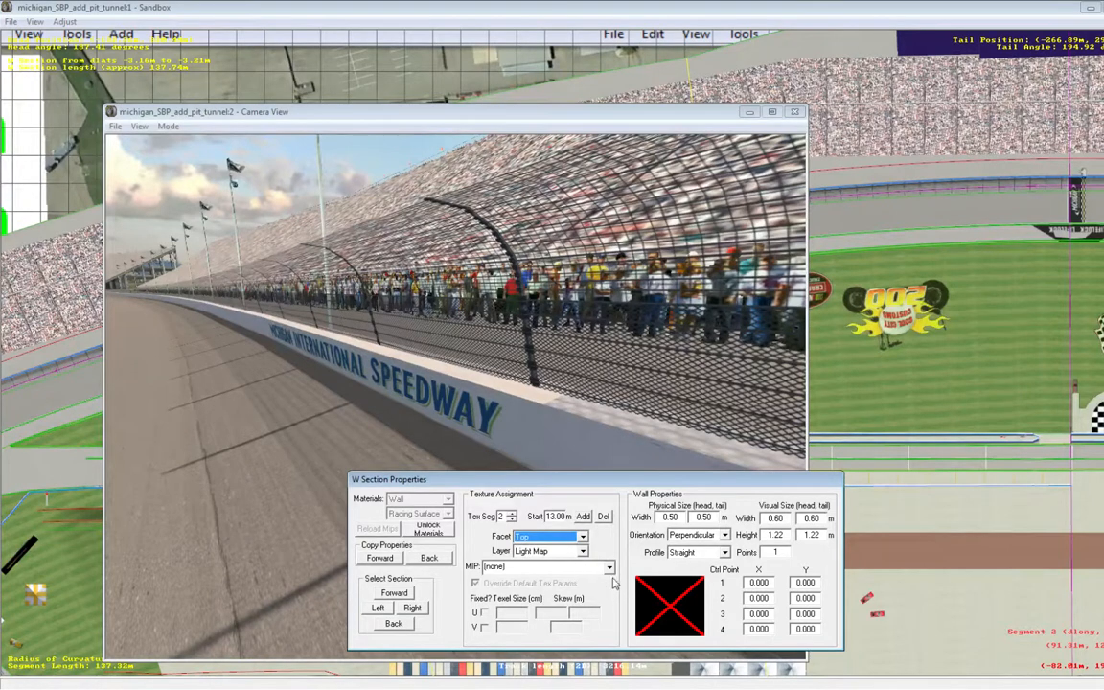
Step: Look up the first segment's top-facet light map and assign the same fencelight_04.mip to the second segment's top facet
click(609, 567)
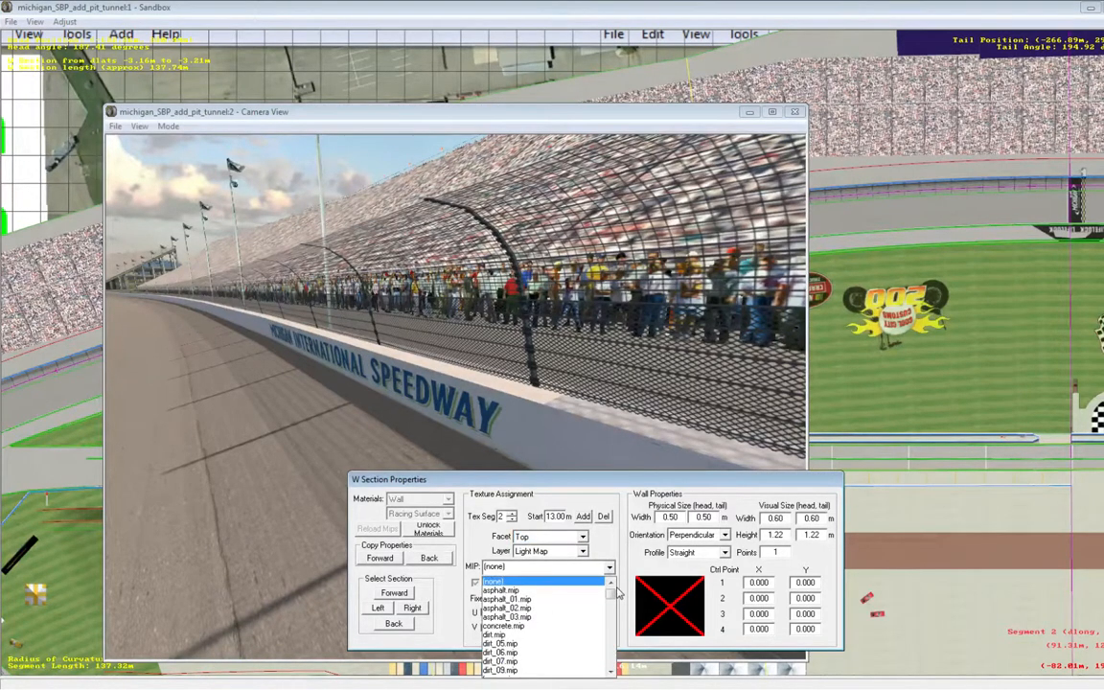
scroll(546, 623, down, 3)
click(508, 590)
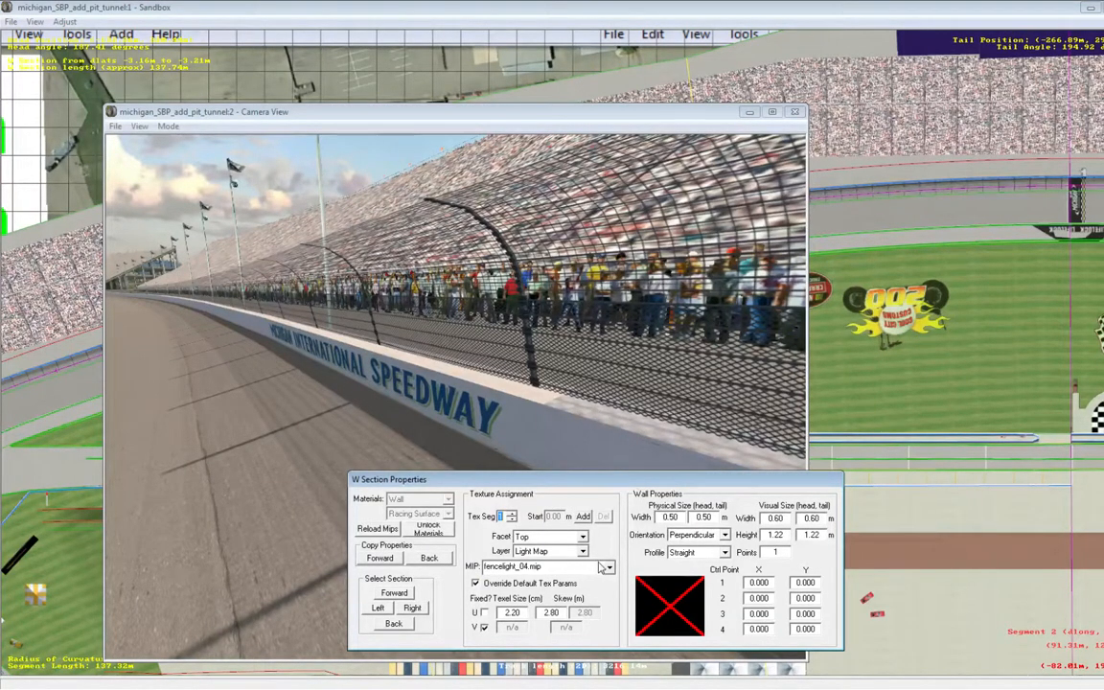
scroll(600, 567, up, 5)
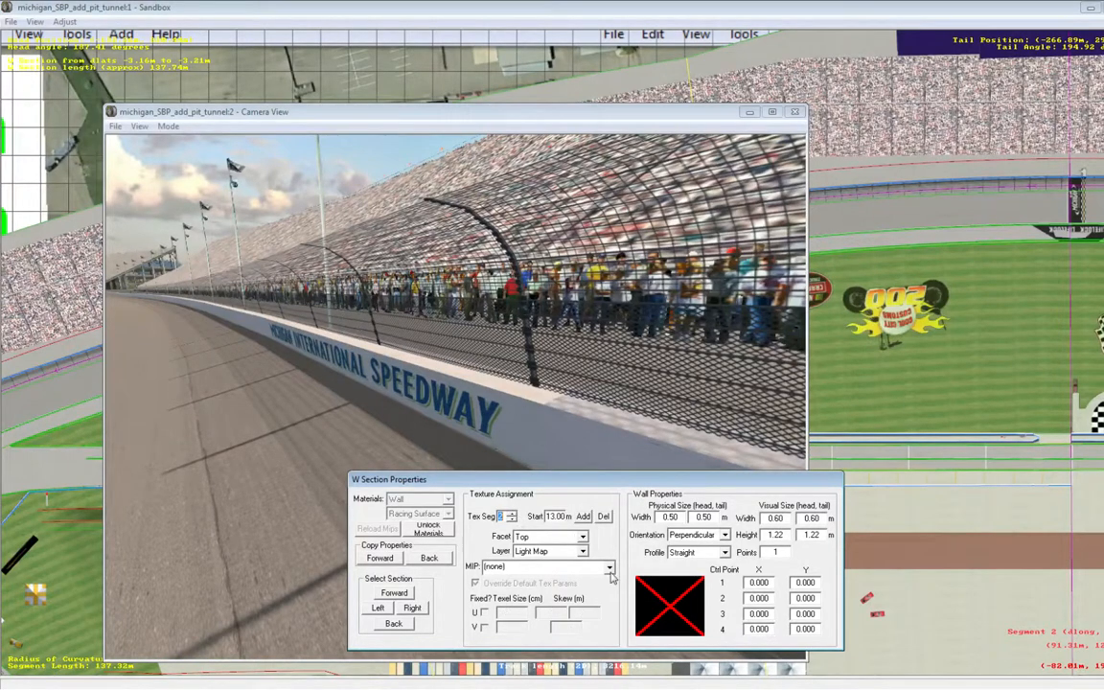
scroll(610, 575, down, 4)
click(609, 567)
drag(611, 595, 608, 614)
click(513, 608)
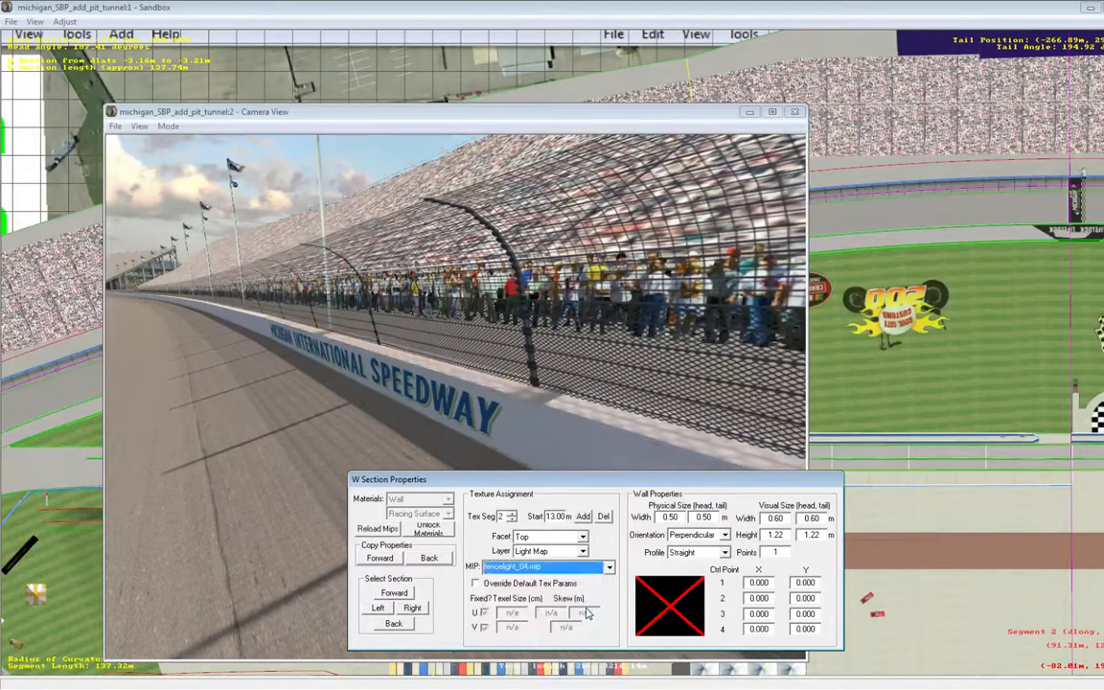
Step: Override the second segment's top light map with unfixed U, 2.20 cm texel size and 2.80 m skew, and check it in the camera view
click(476, 582)
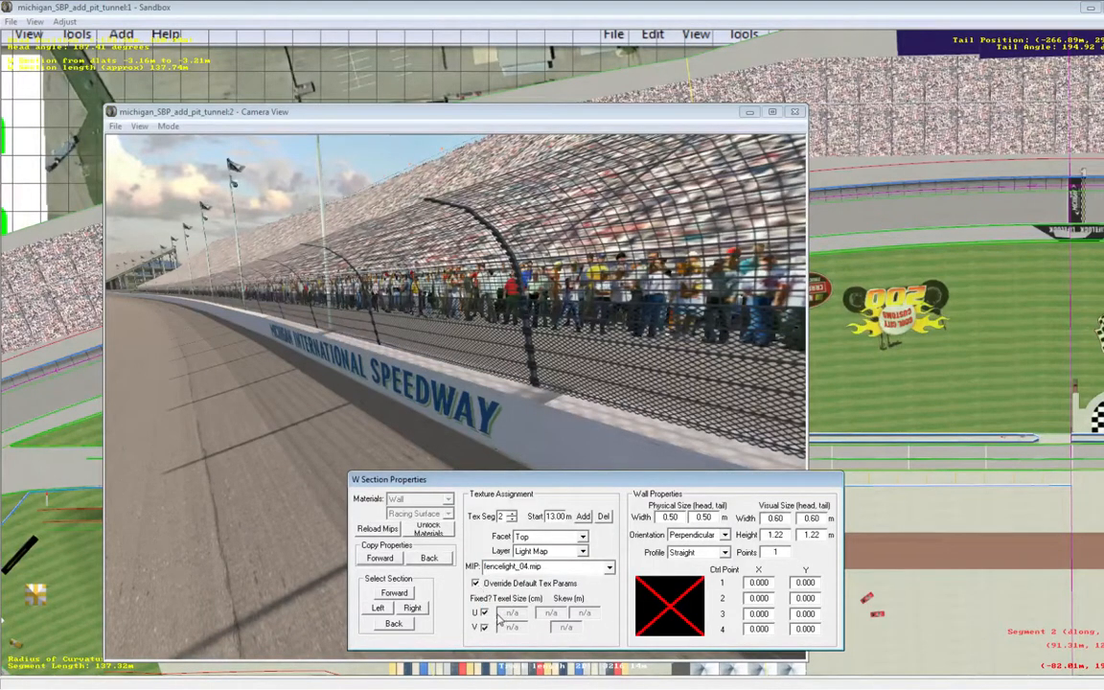
click(484, 613)
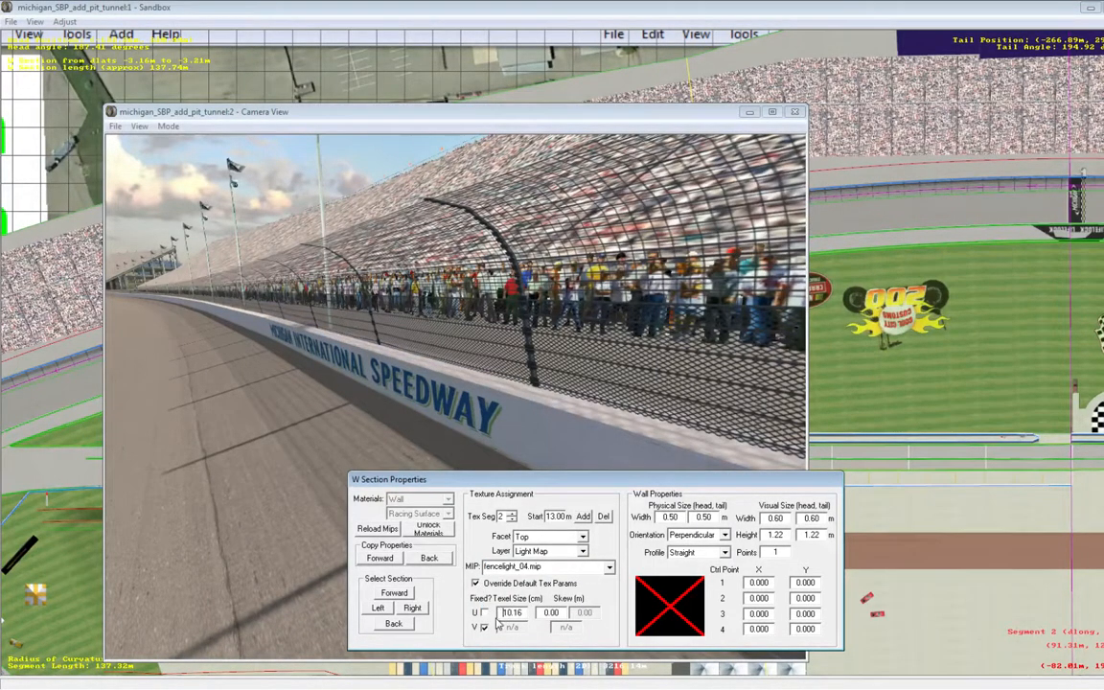
key(Delete)
key(Delete)
key(Delete)
key(Delete)
key(Delete)
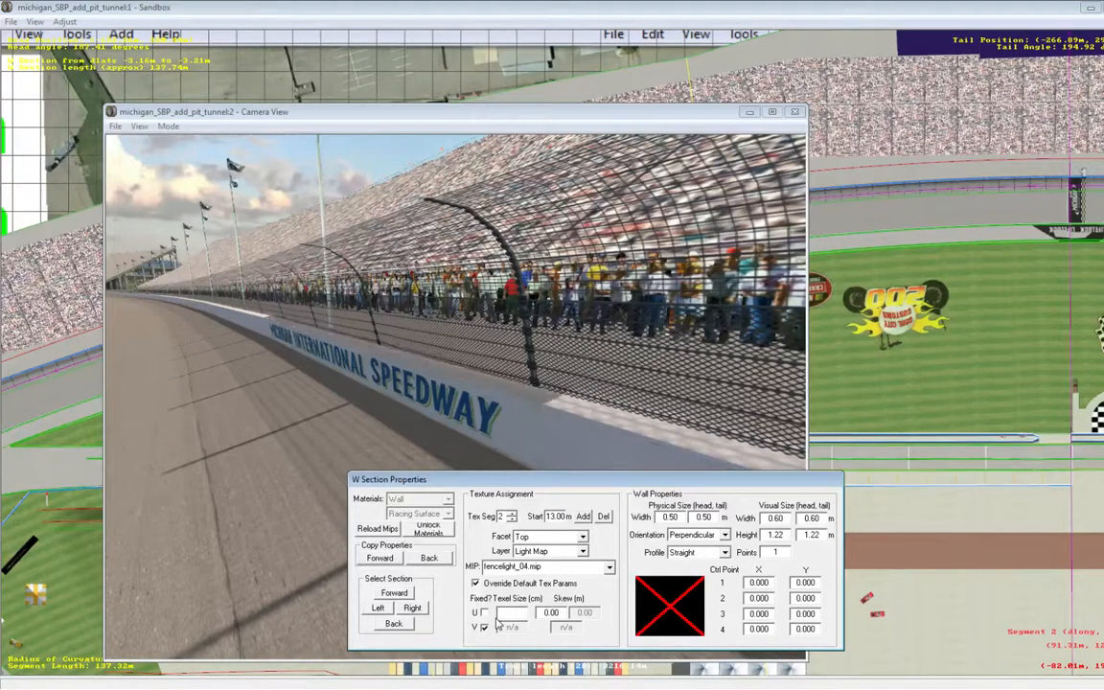
text(2.20)
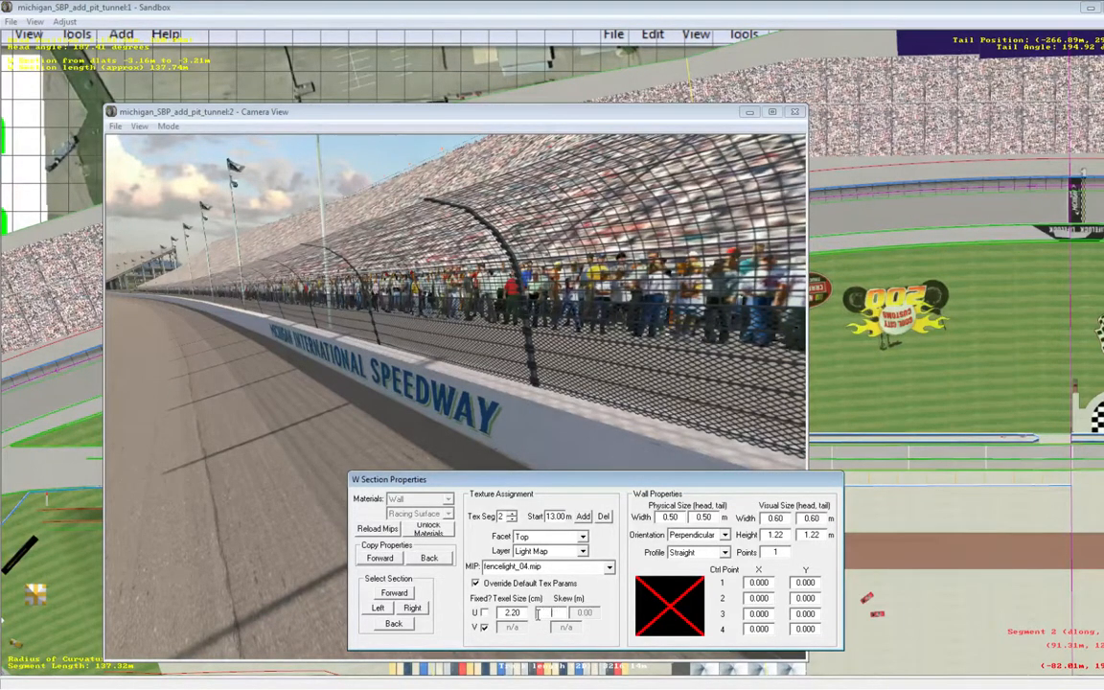
text(2.80)
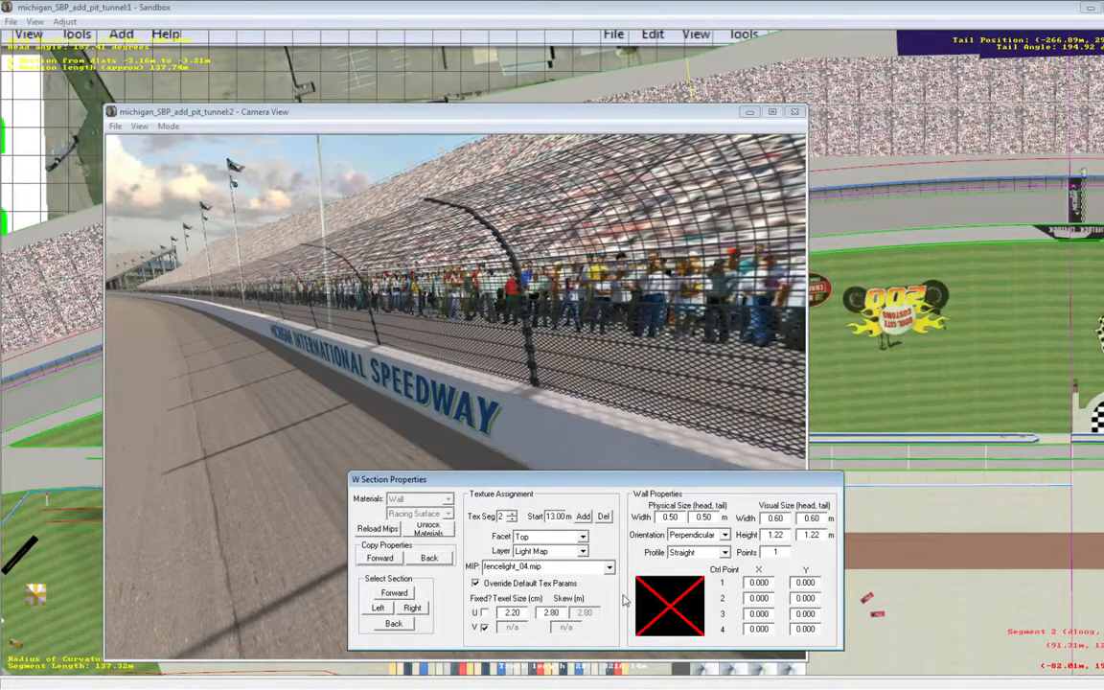
click(326, 306)
click(169, 127)
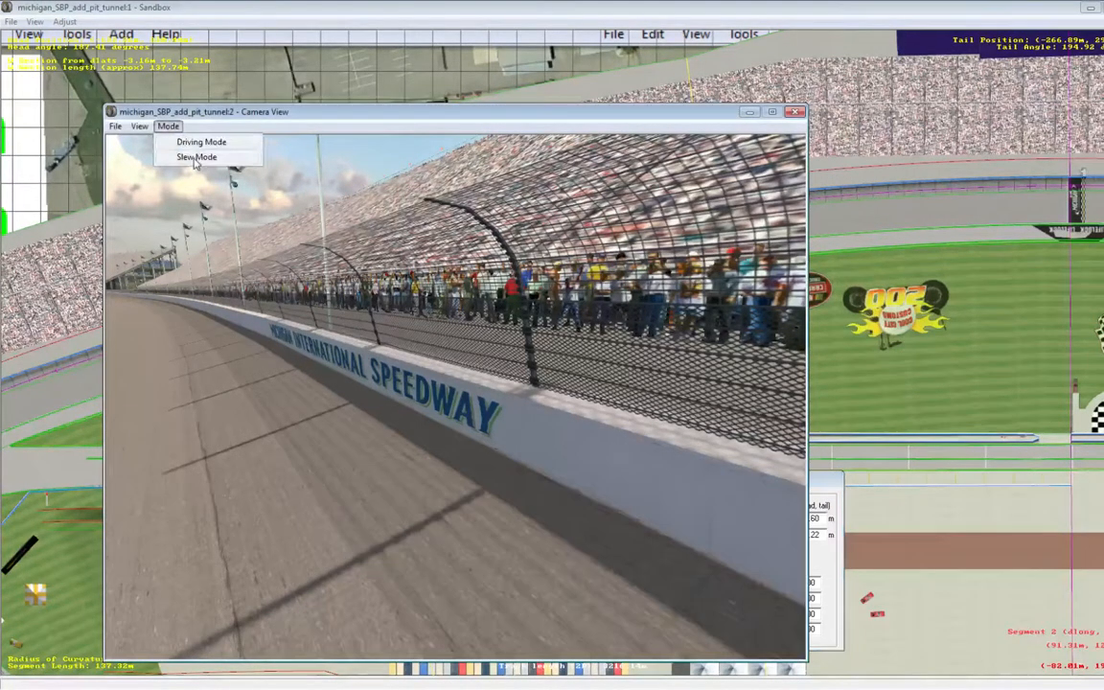
click(190, 142)
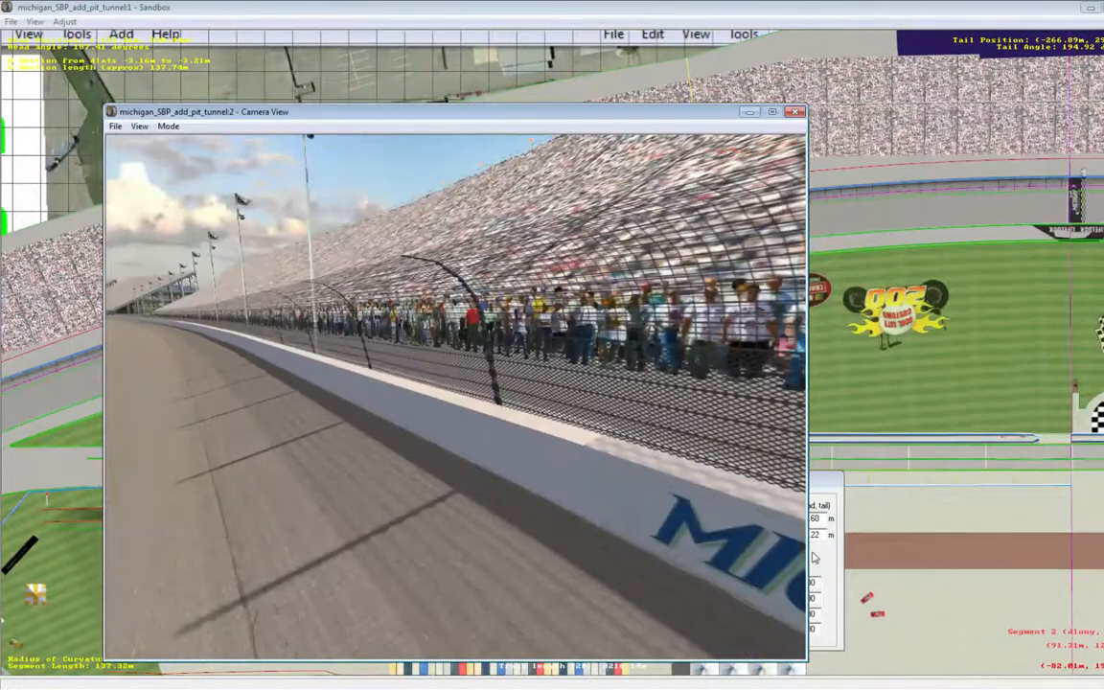
Step: Assign the fencelight_04.mip light map to the top facet of the third texture segment
click(812, 564)
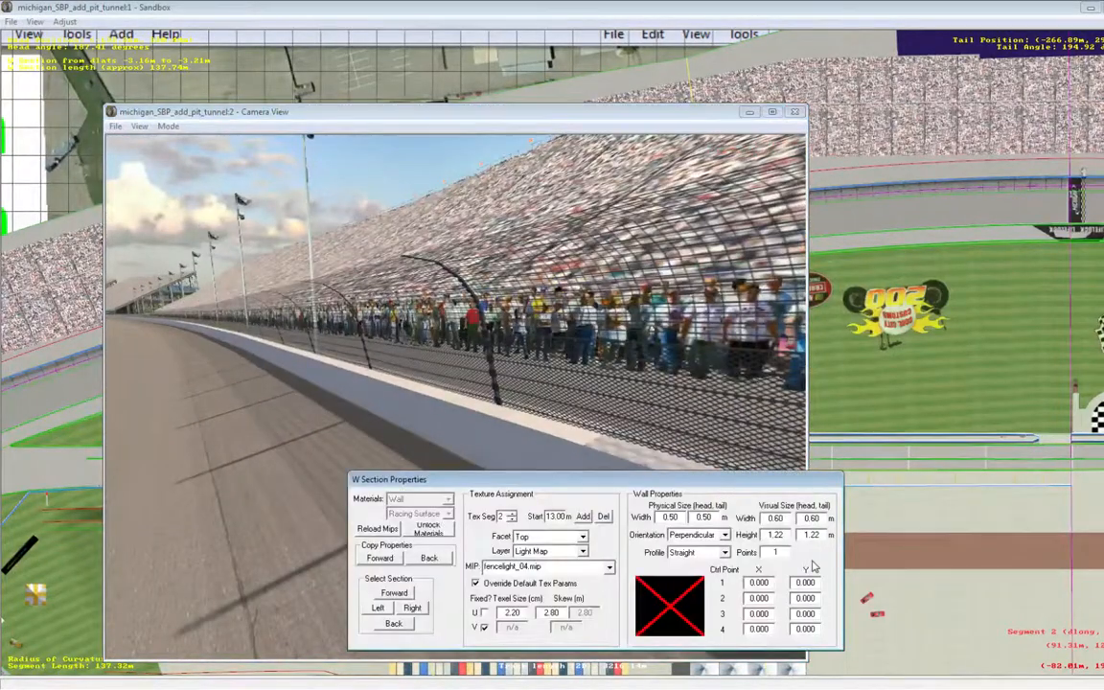
click(512, 513)
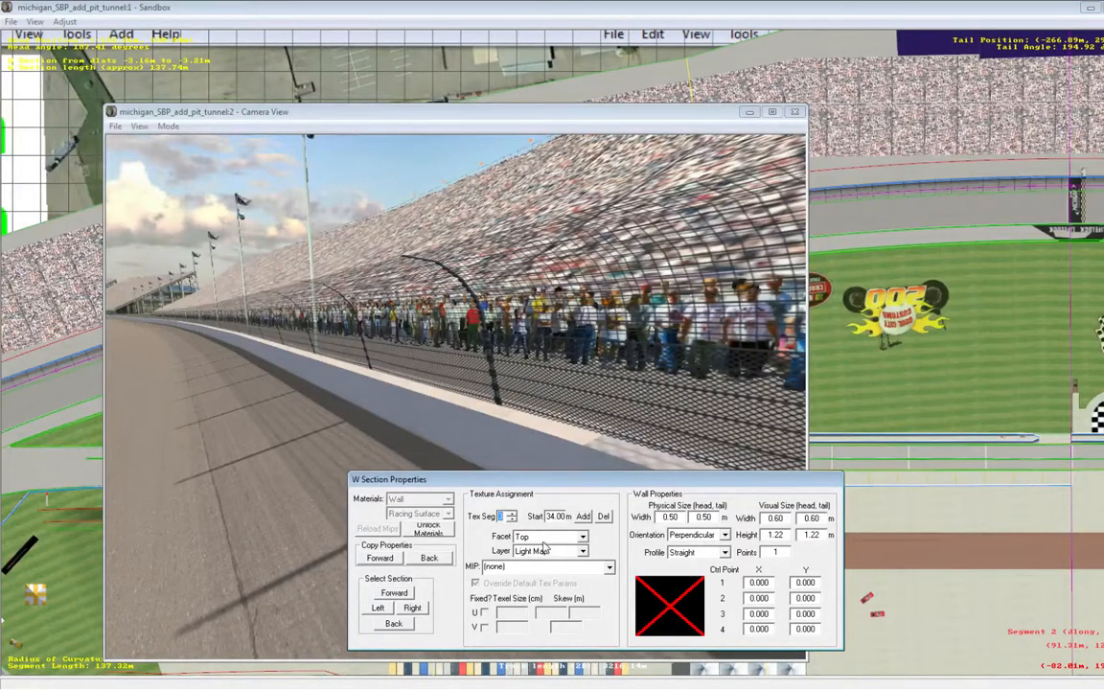
click(609, 568)
drag(611, 593, 614, 607)
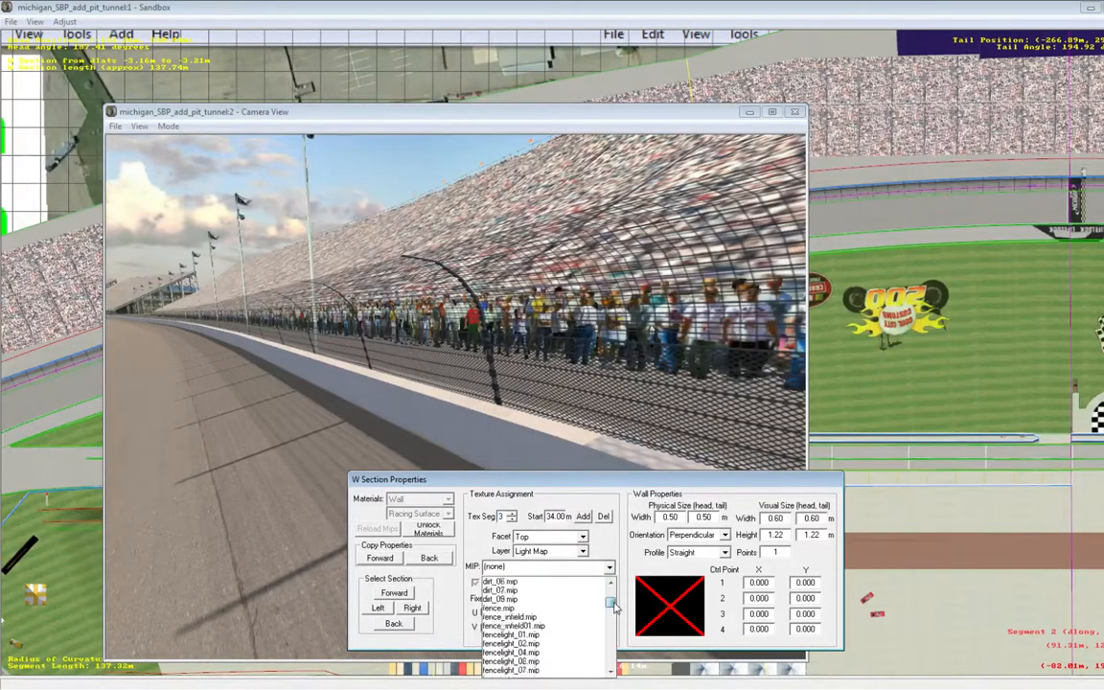
click(575, 626)
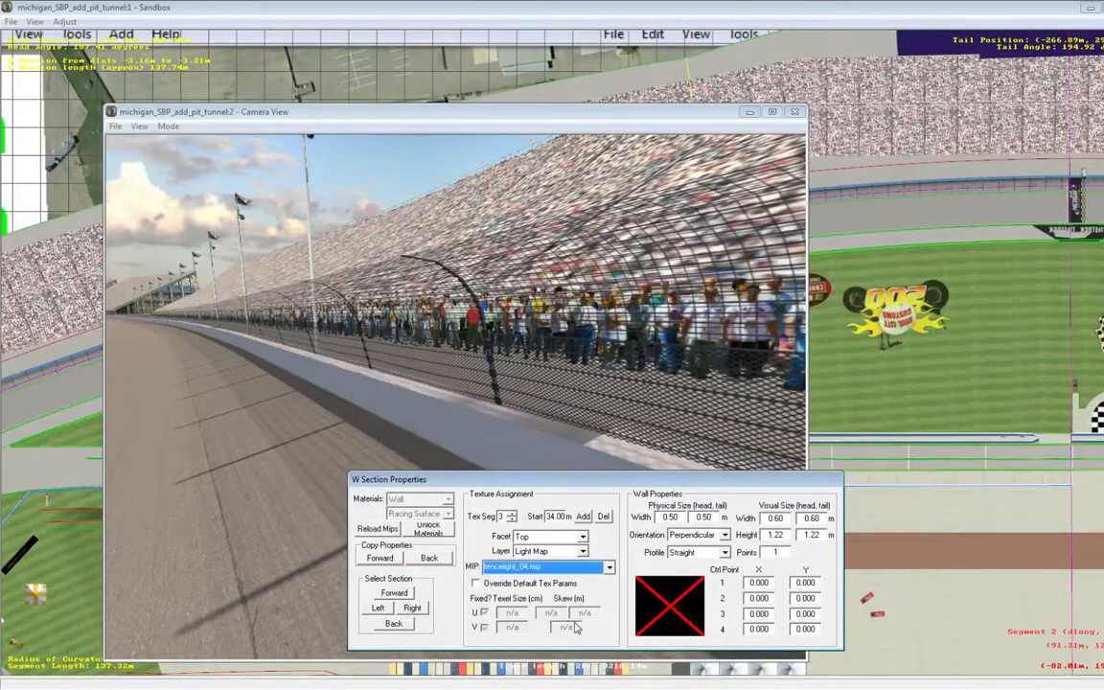
Step: Override the third segment's top-facet light map parameters with unfixed U, 2.20 cm texel size and 2.0 m skew
click(476, 583)
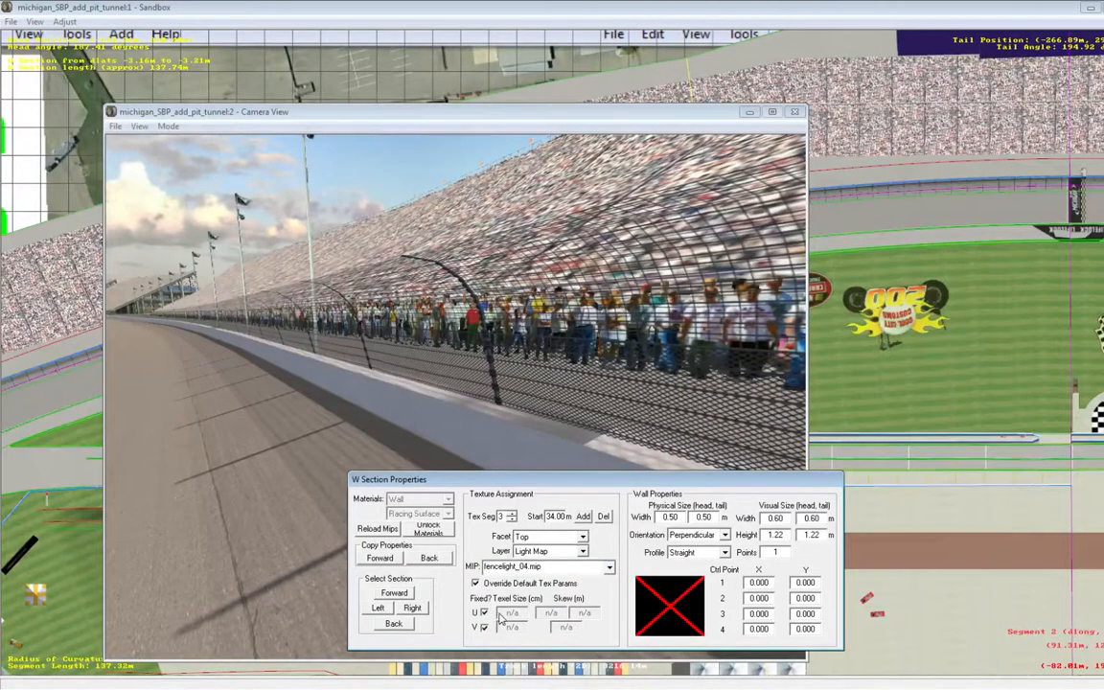
click(485, 613)
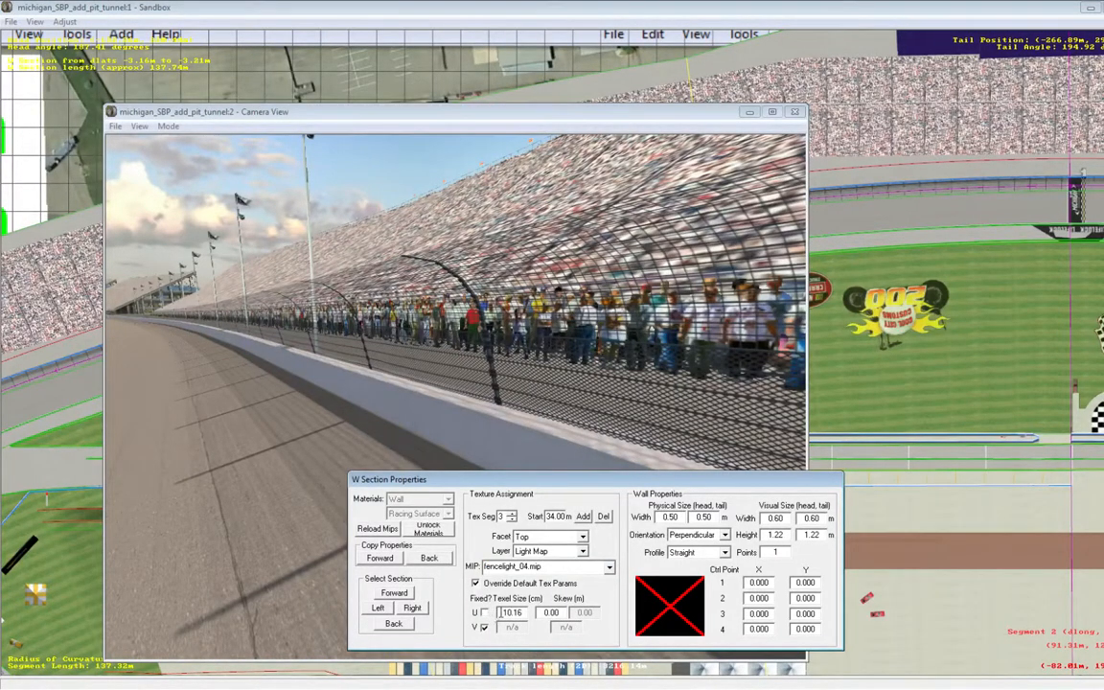
click(500, 612)
key(Delete)
key(Delete)
key(Delete)
key(Delete)
key(Delete)
text(2.)
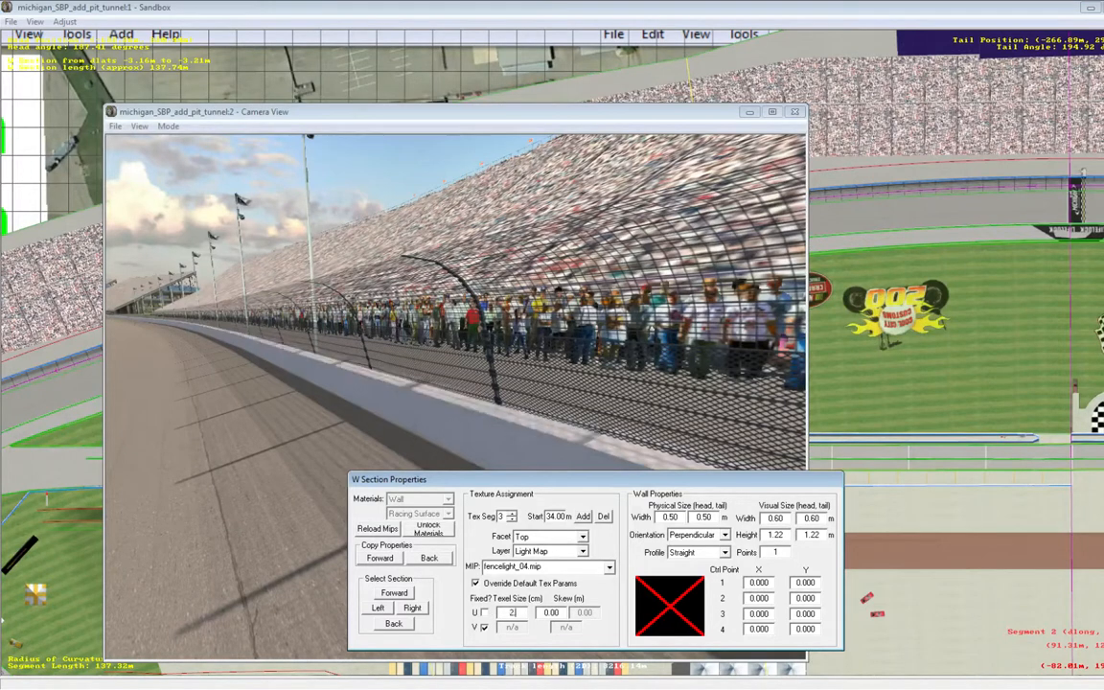
text(20)
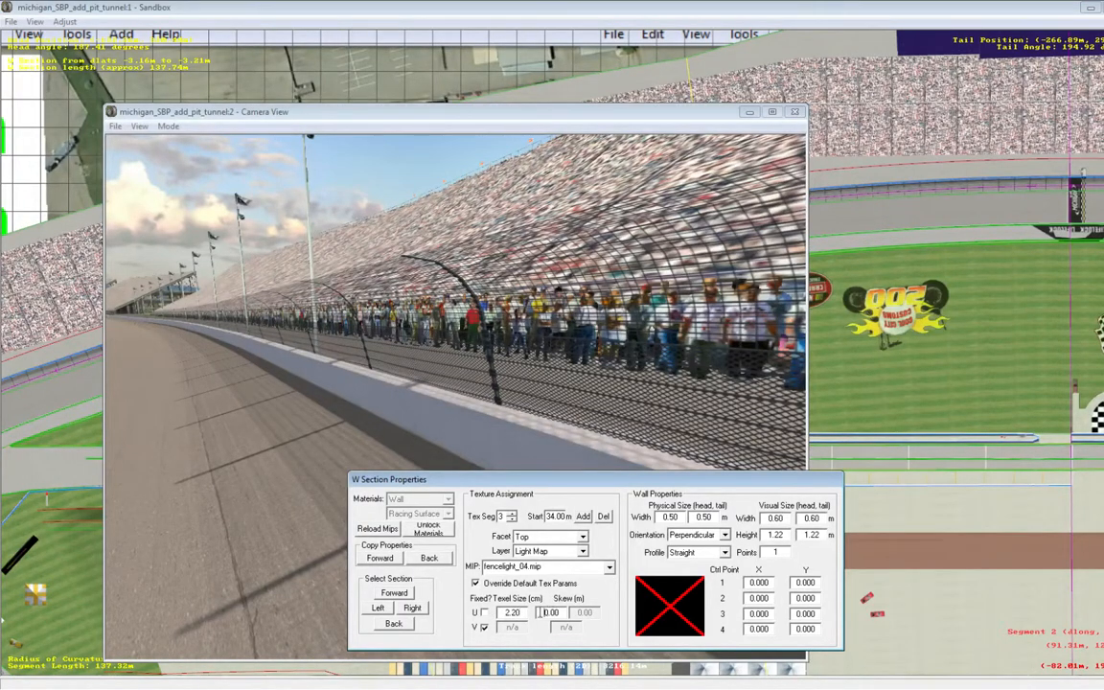
text(2.0)
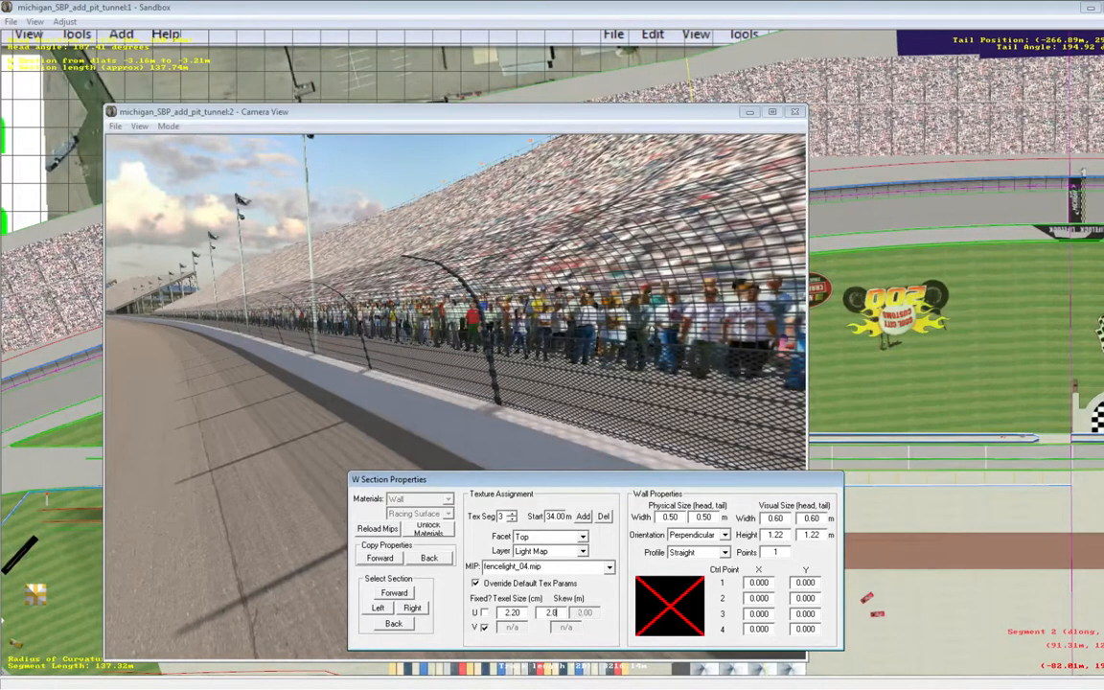
Step: Change the camera view's mode and examine the front-stretch wall's top facet near the speedway lettering
click(448, 421)
click(167, 126)
click(197, 142)
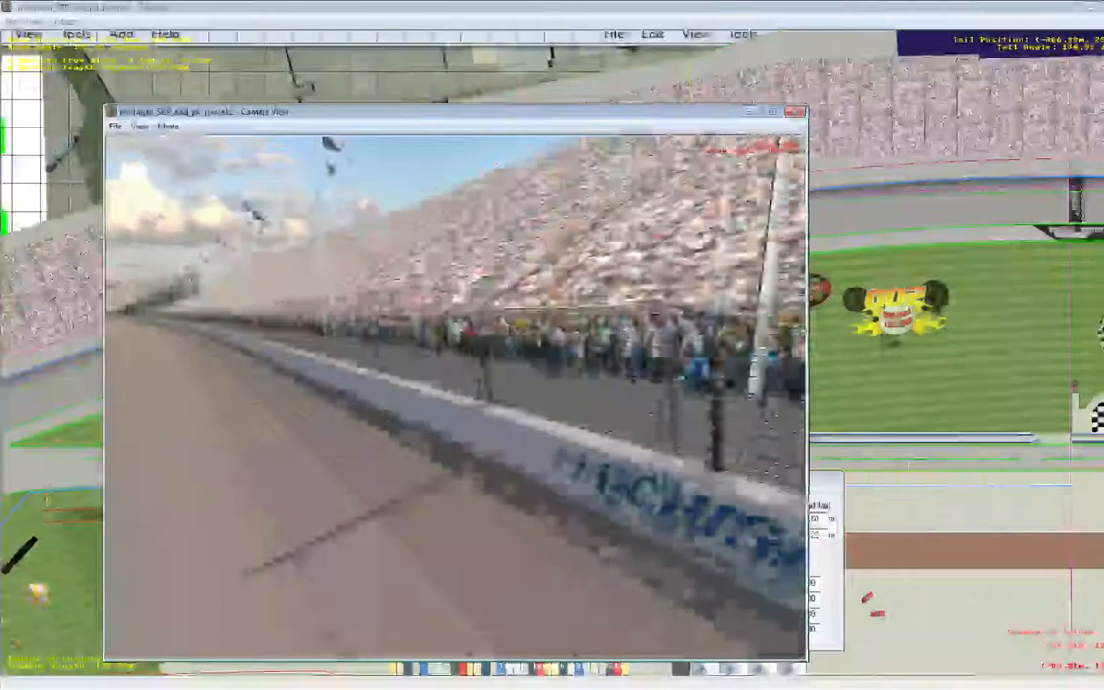